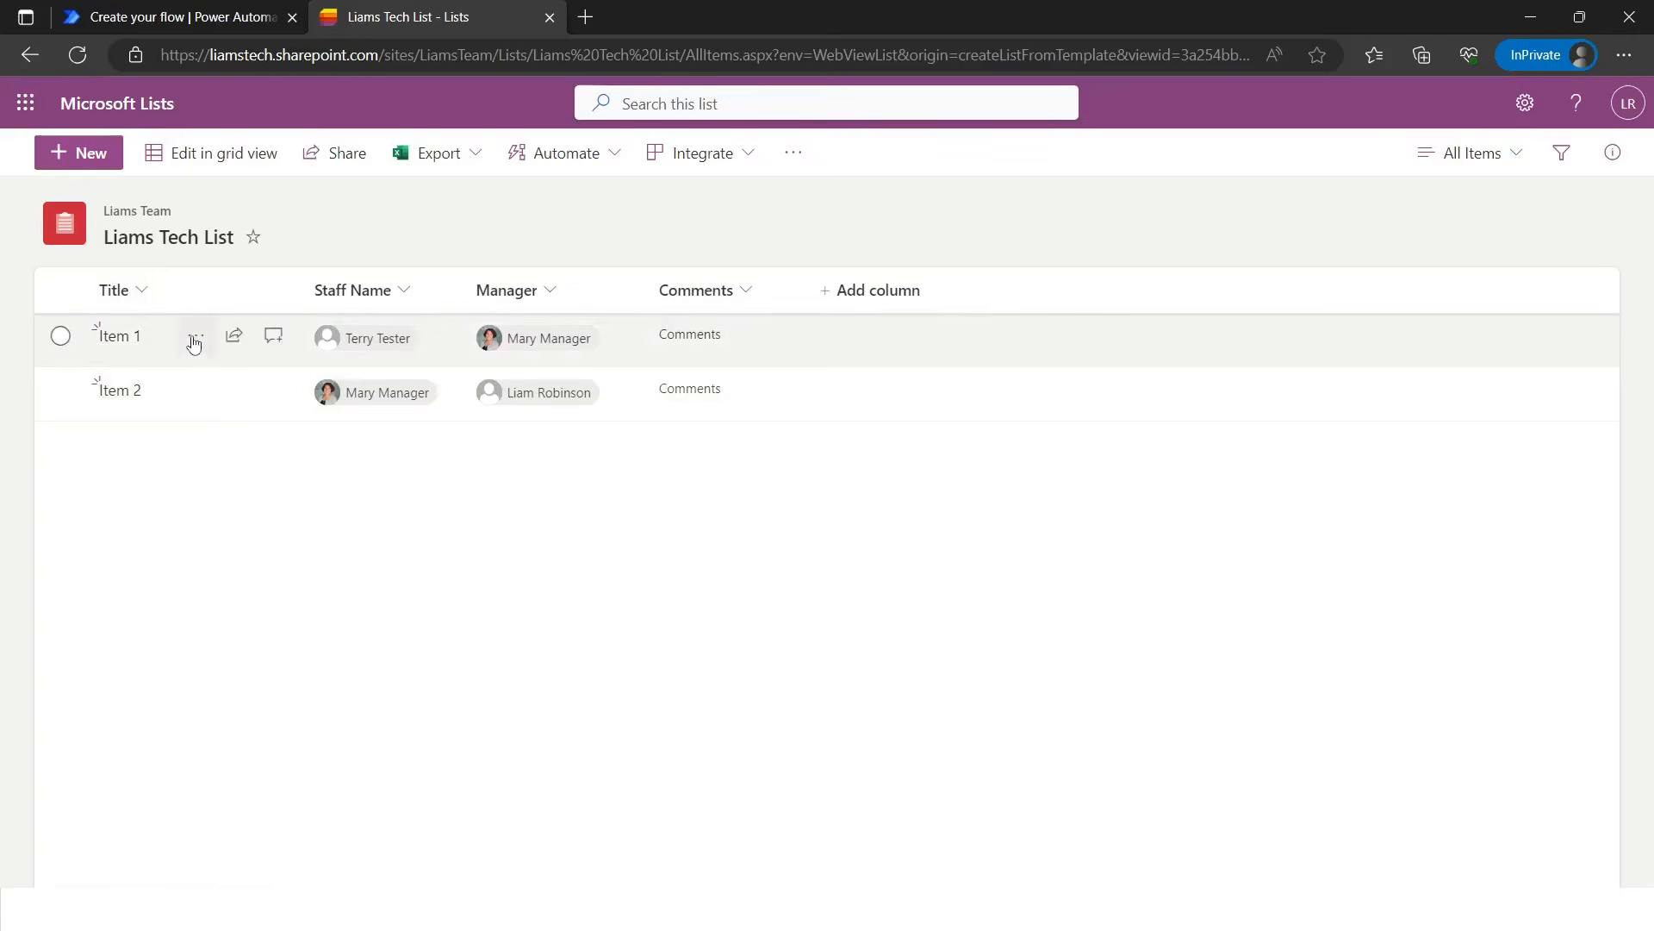
- Check which people and groups have access to Item 1 in Liams Tech List, and close the access details
{"action": "left_click", "coordinate": [194, 344]}
{"action": "left_click", "coordinate": [289, 604]}
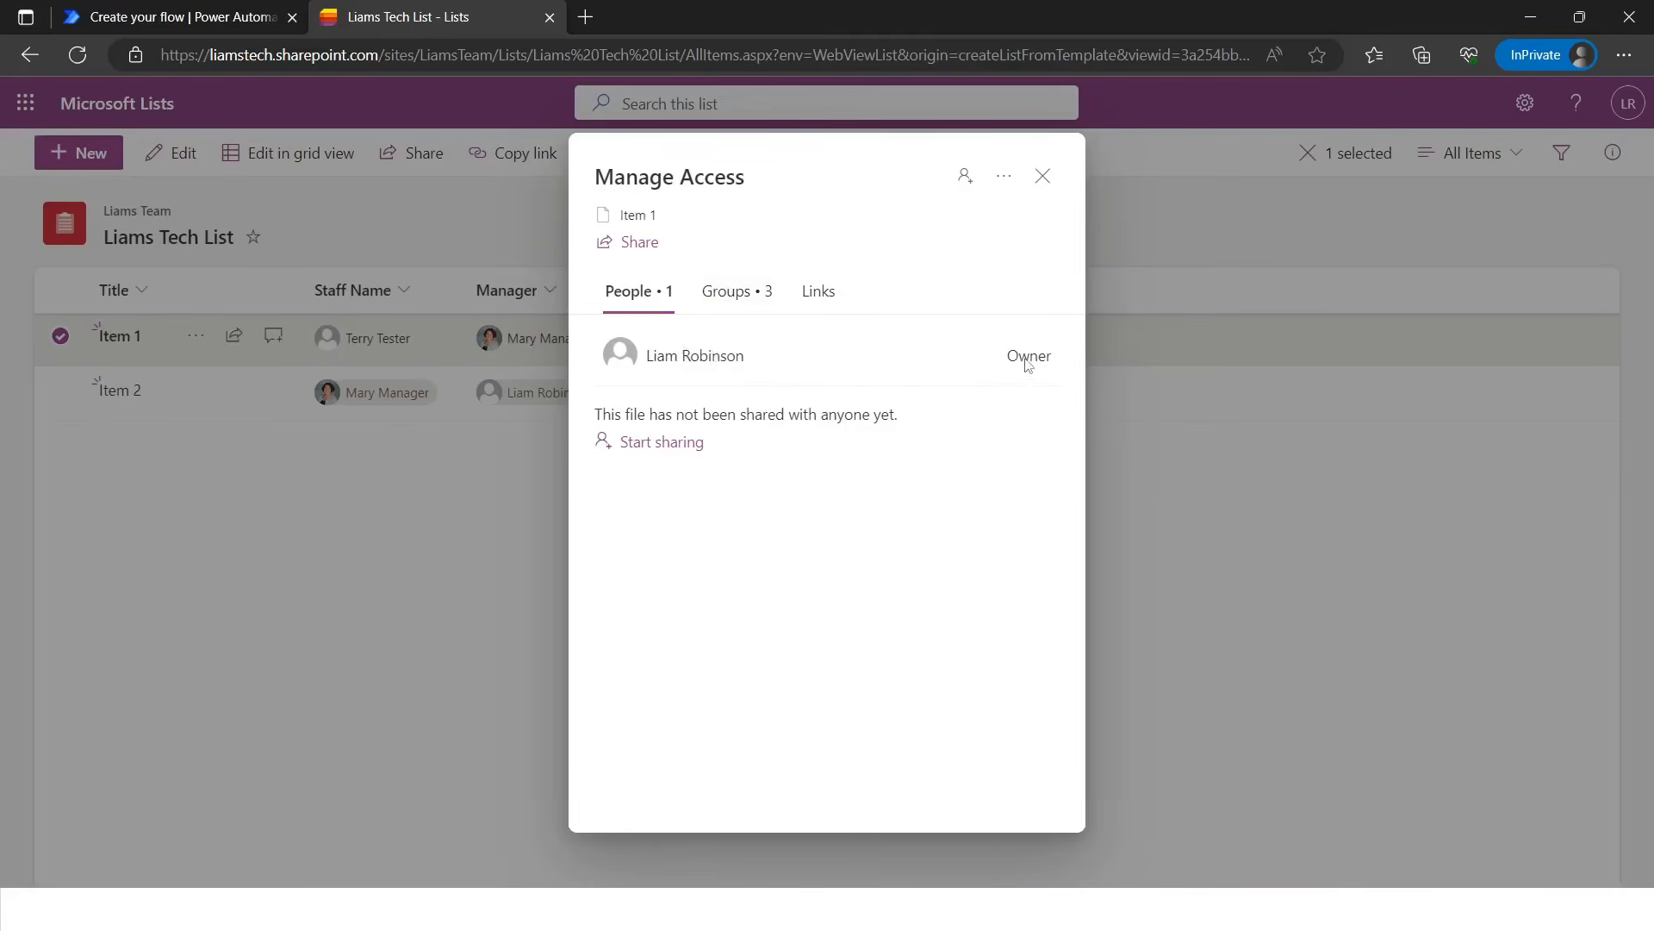
{"action": "left_click", "coordinate": [733, 293]}
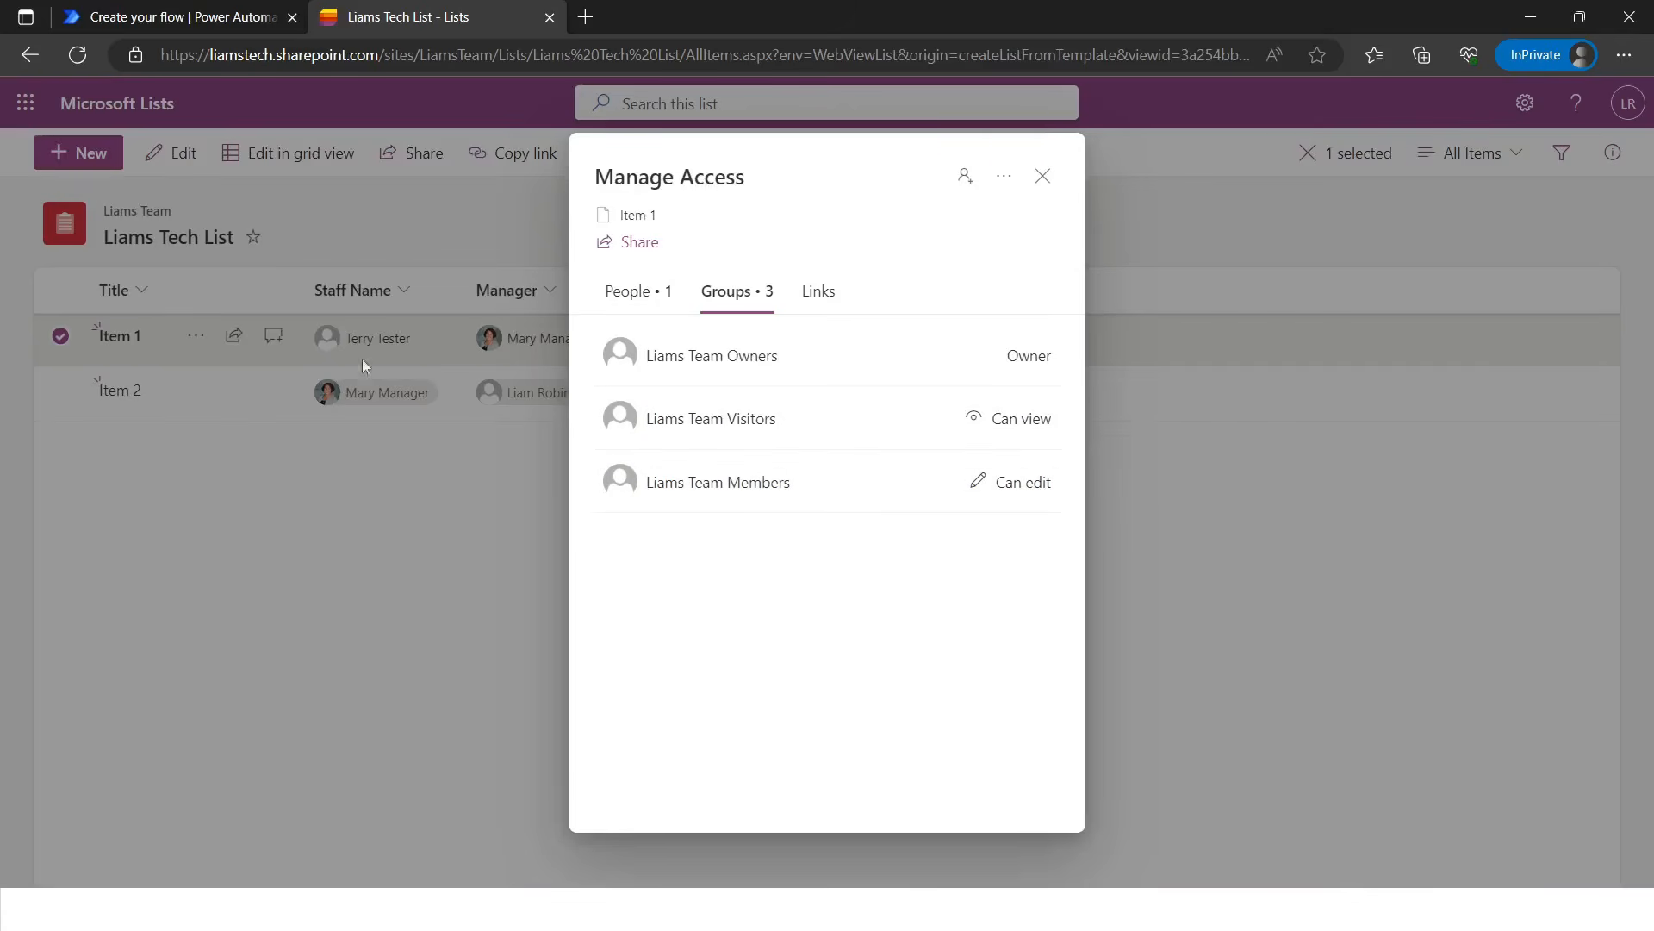
{"action": "left_click", "coordinate": [1042, 176]}
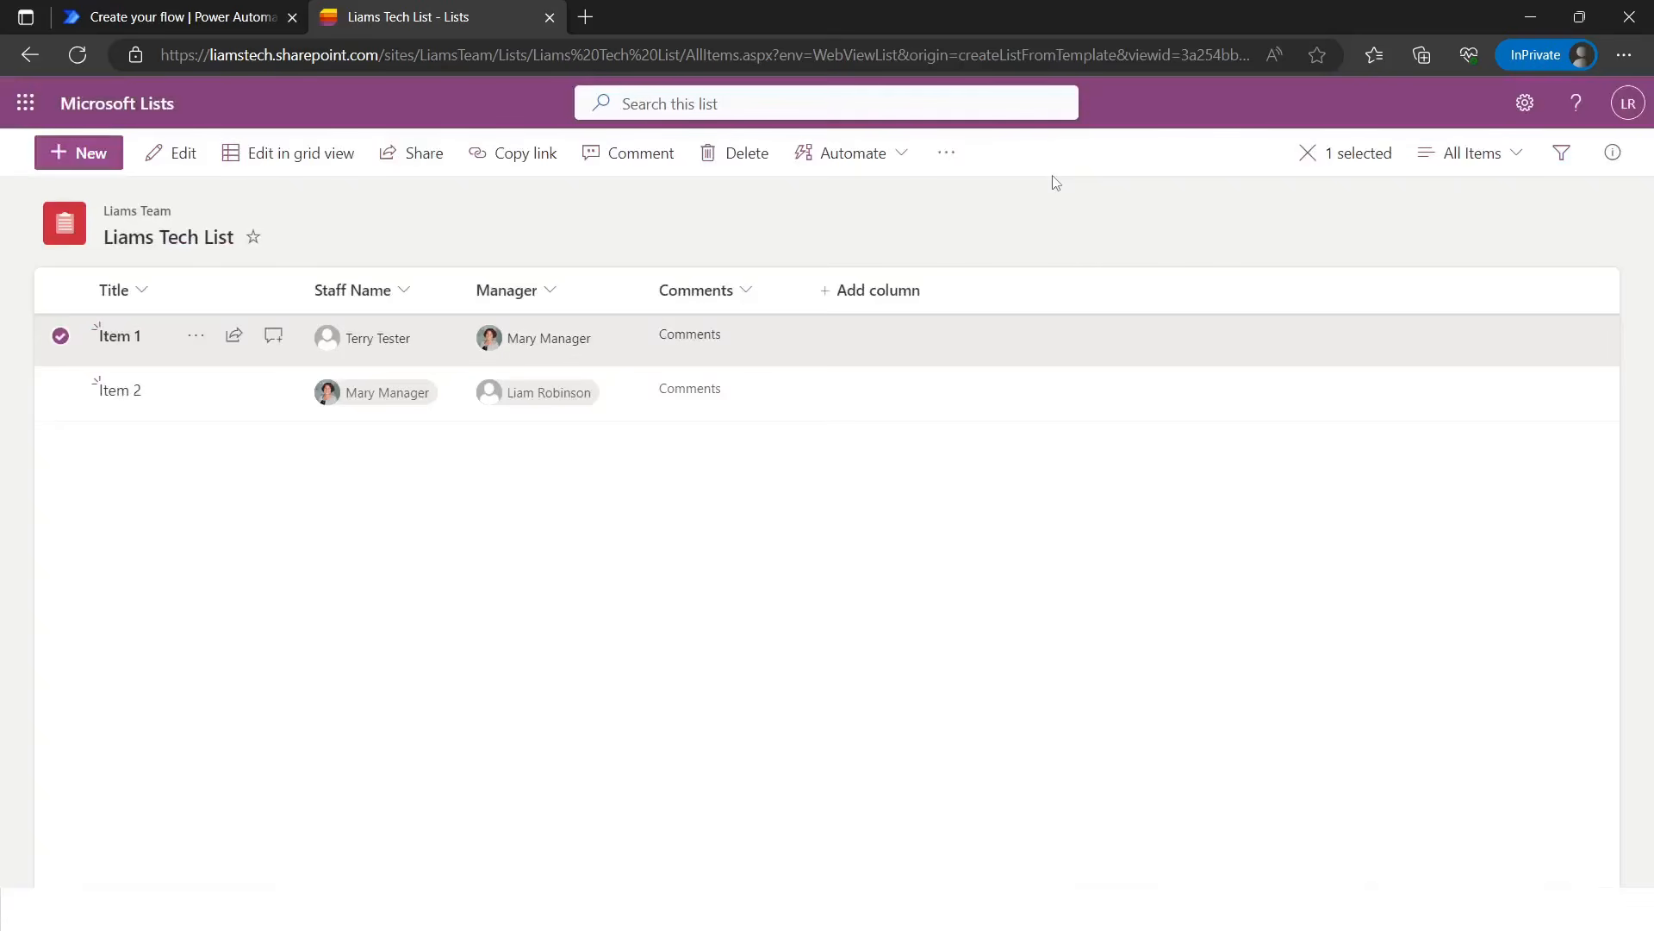
- Switch to Power Automate and create an automated cloud flow with the SharePoint trigger "When an item is created or modified"
{"action": "left_click", "coordinate": [181, 26]}
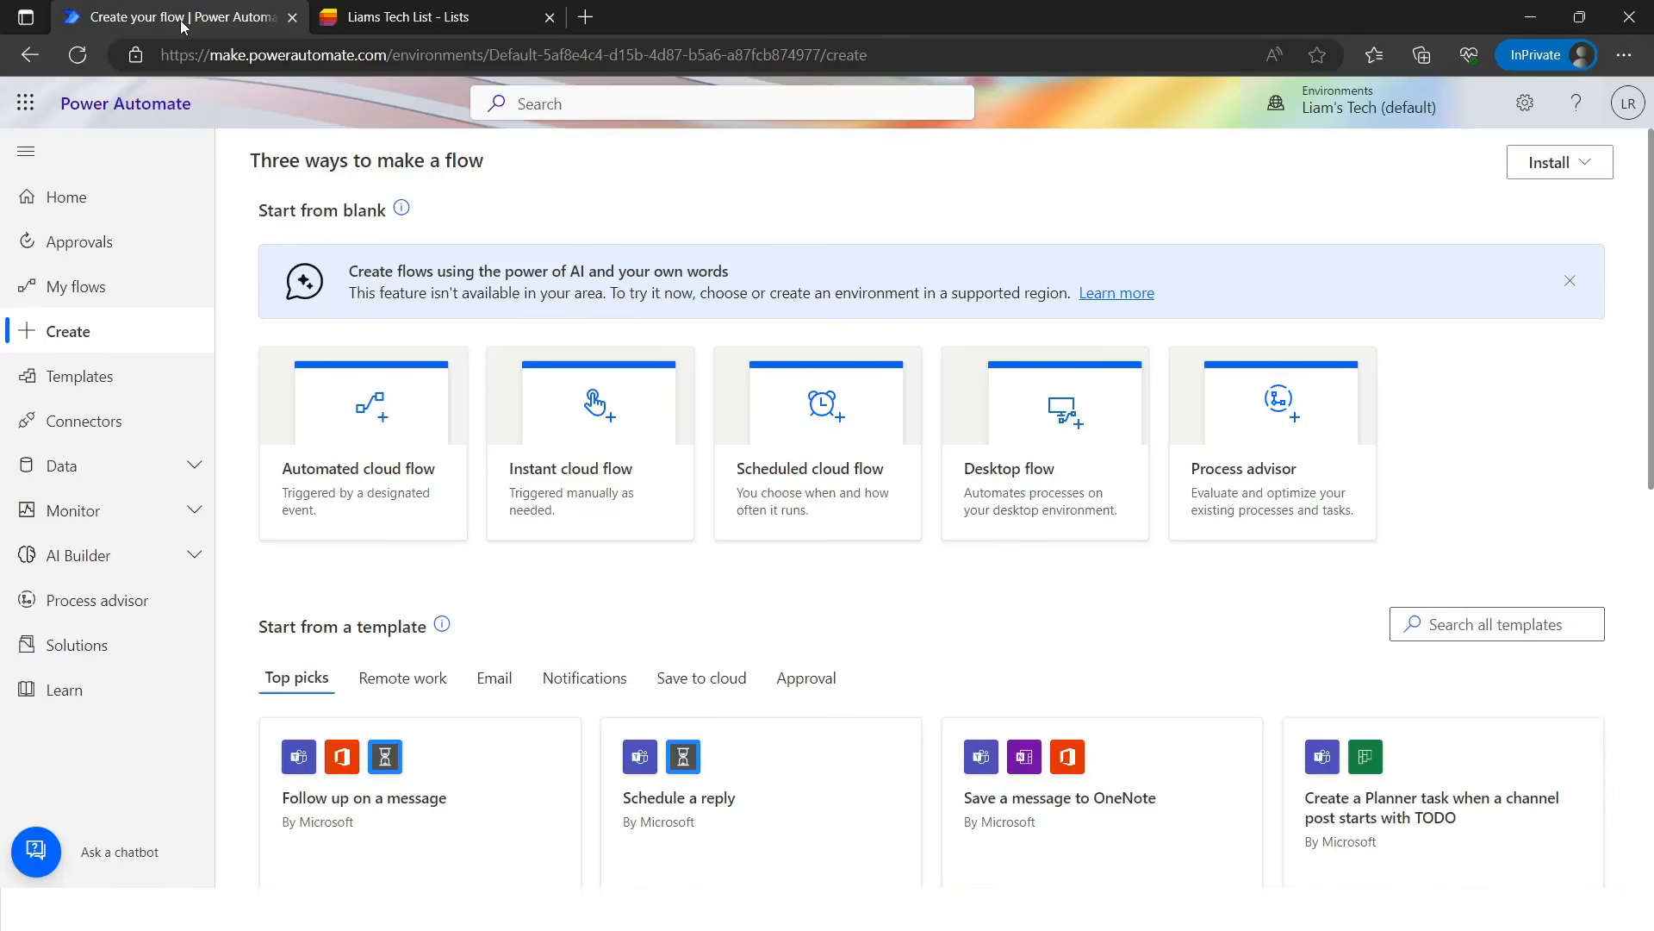
{"action": "left_click", "coordinate": [382, 480]}
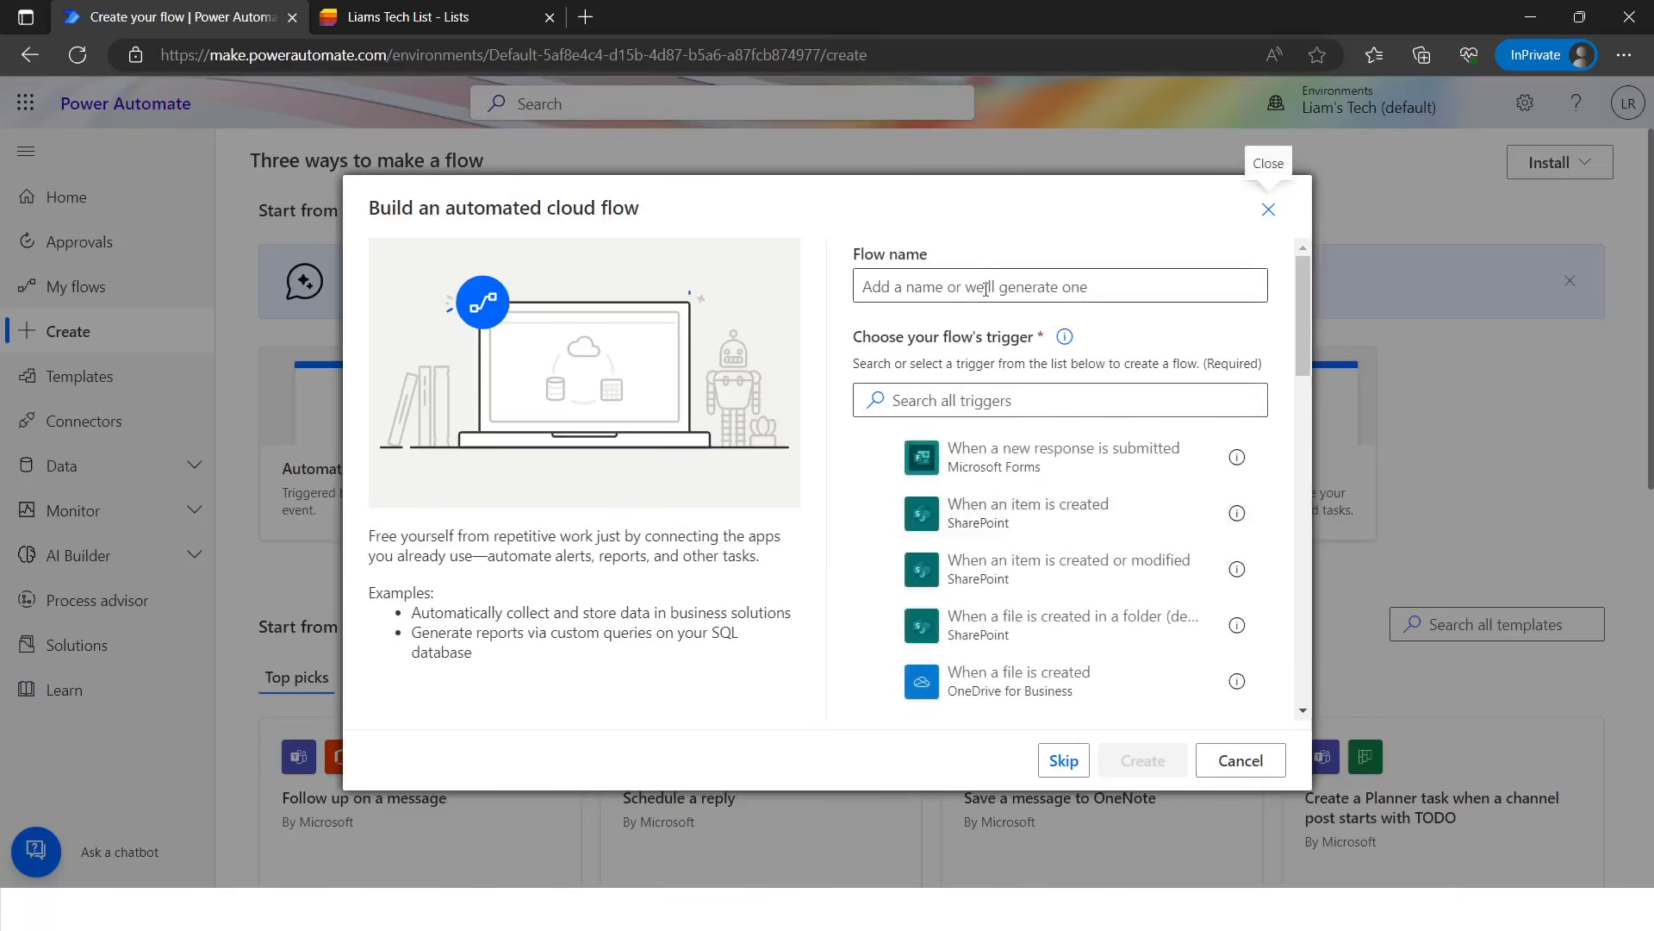
{"action": "left_click", "coordinate": [961, 402]}
{"action": "type", "text": "when an item is created"}
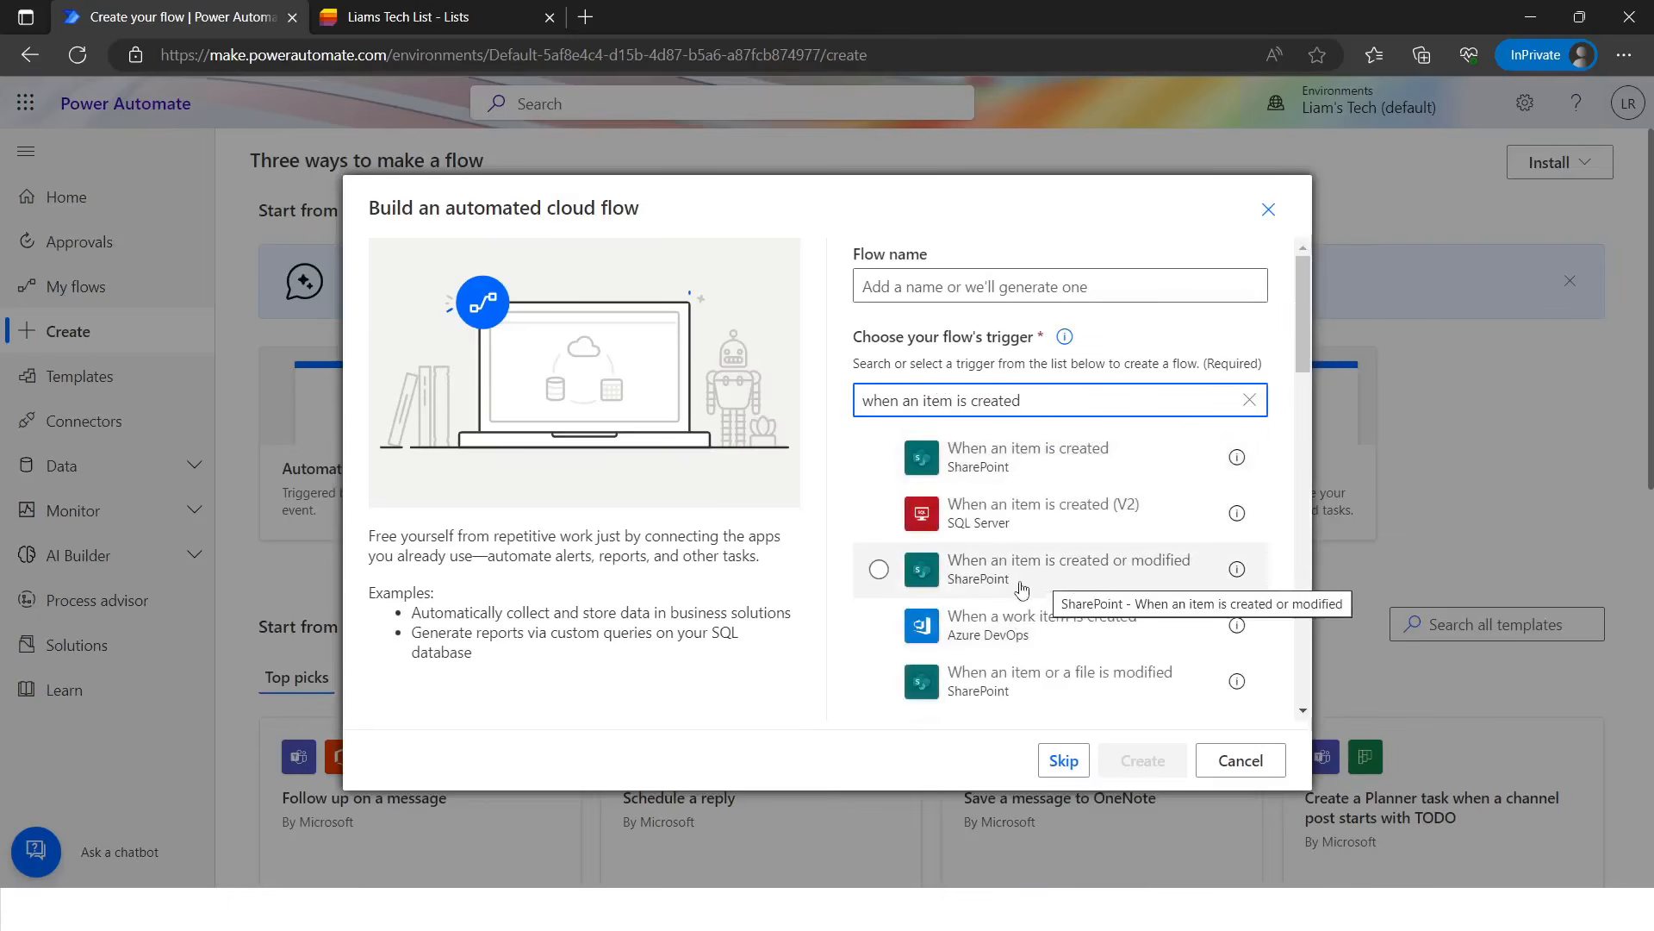
{"action": "left_click", "coordinate": [1053, 584]}
{"action": "left_click", "coordinate": [1141, 760]}
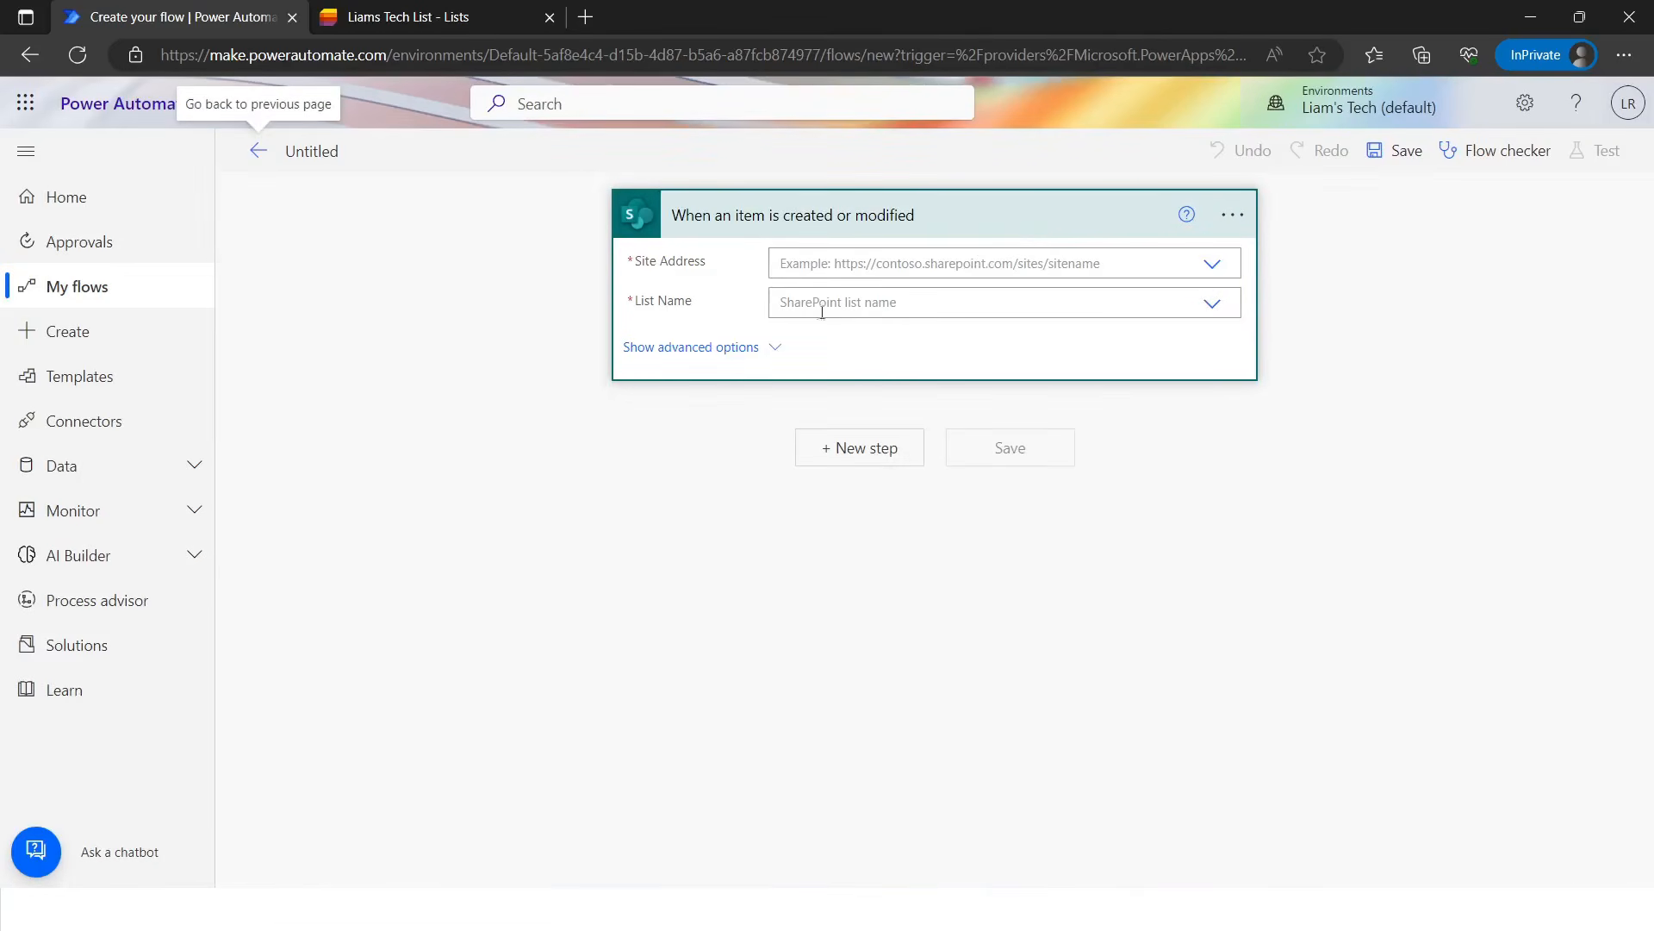
- Point the trigger to the Liams Team site and the Liams Tech List
{"action": "left_click", "coordinate": [1192, 263]}
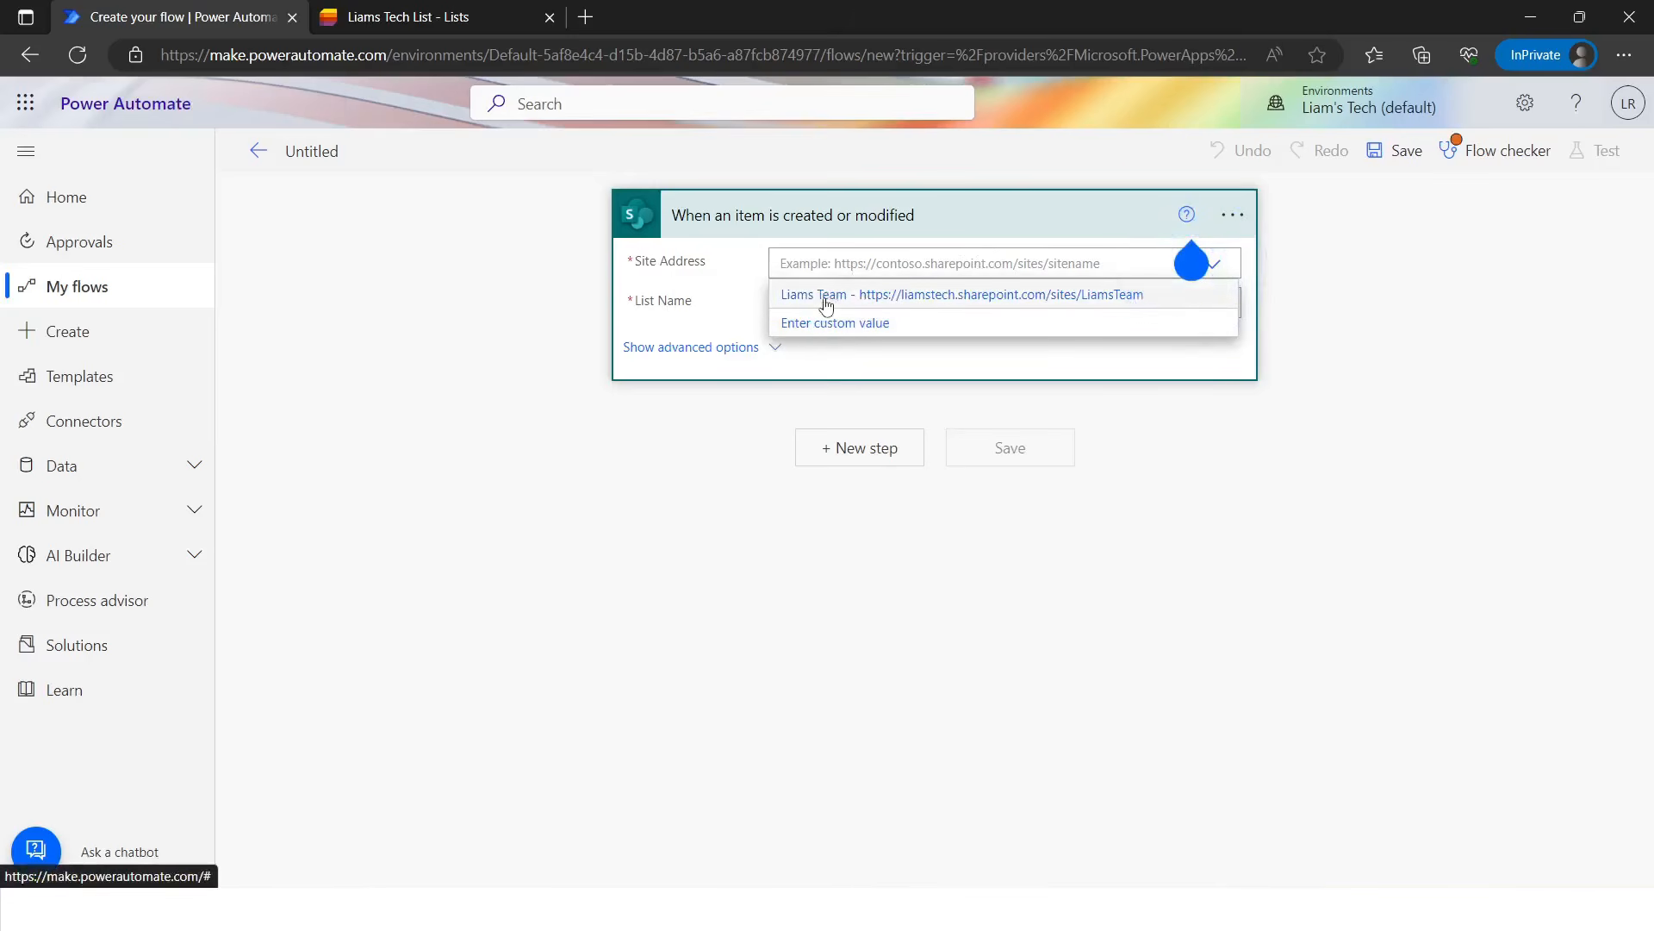
{"action": "left_click", "coordinate": [820, 295]}
{"action": "left_click", "coordinate": [1212, 303]}
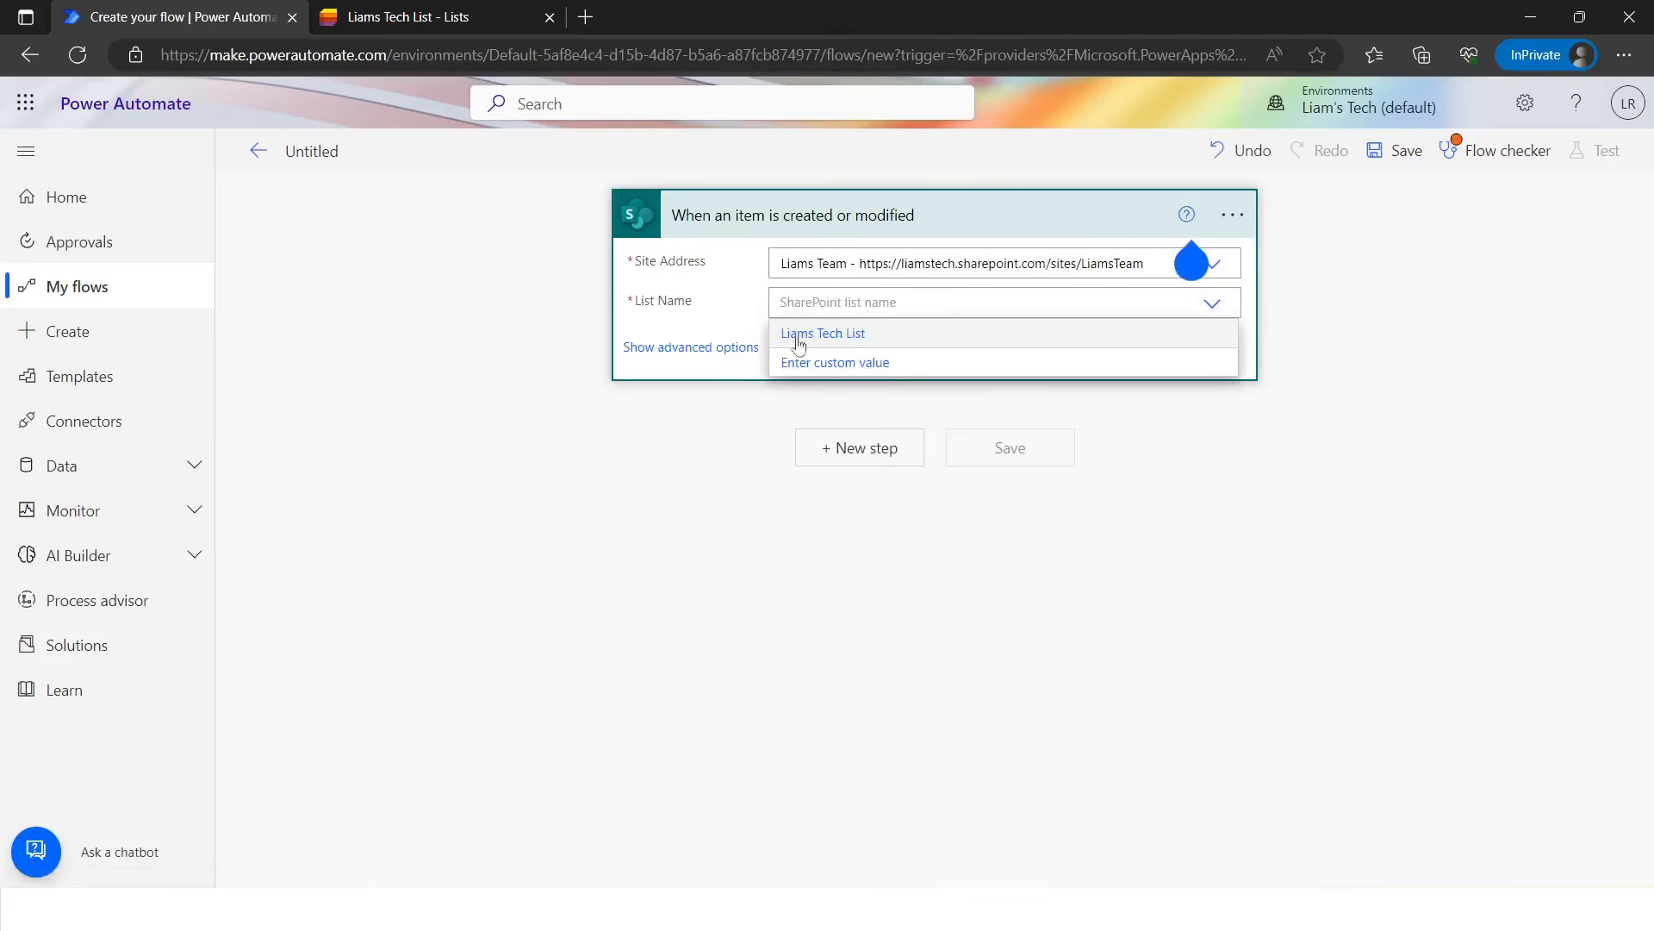
{"action": "left_click", "coordinate": [856, 344]}
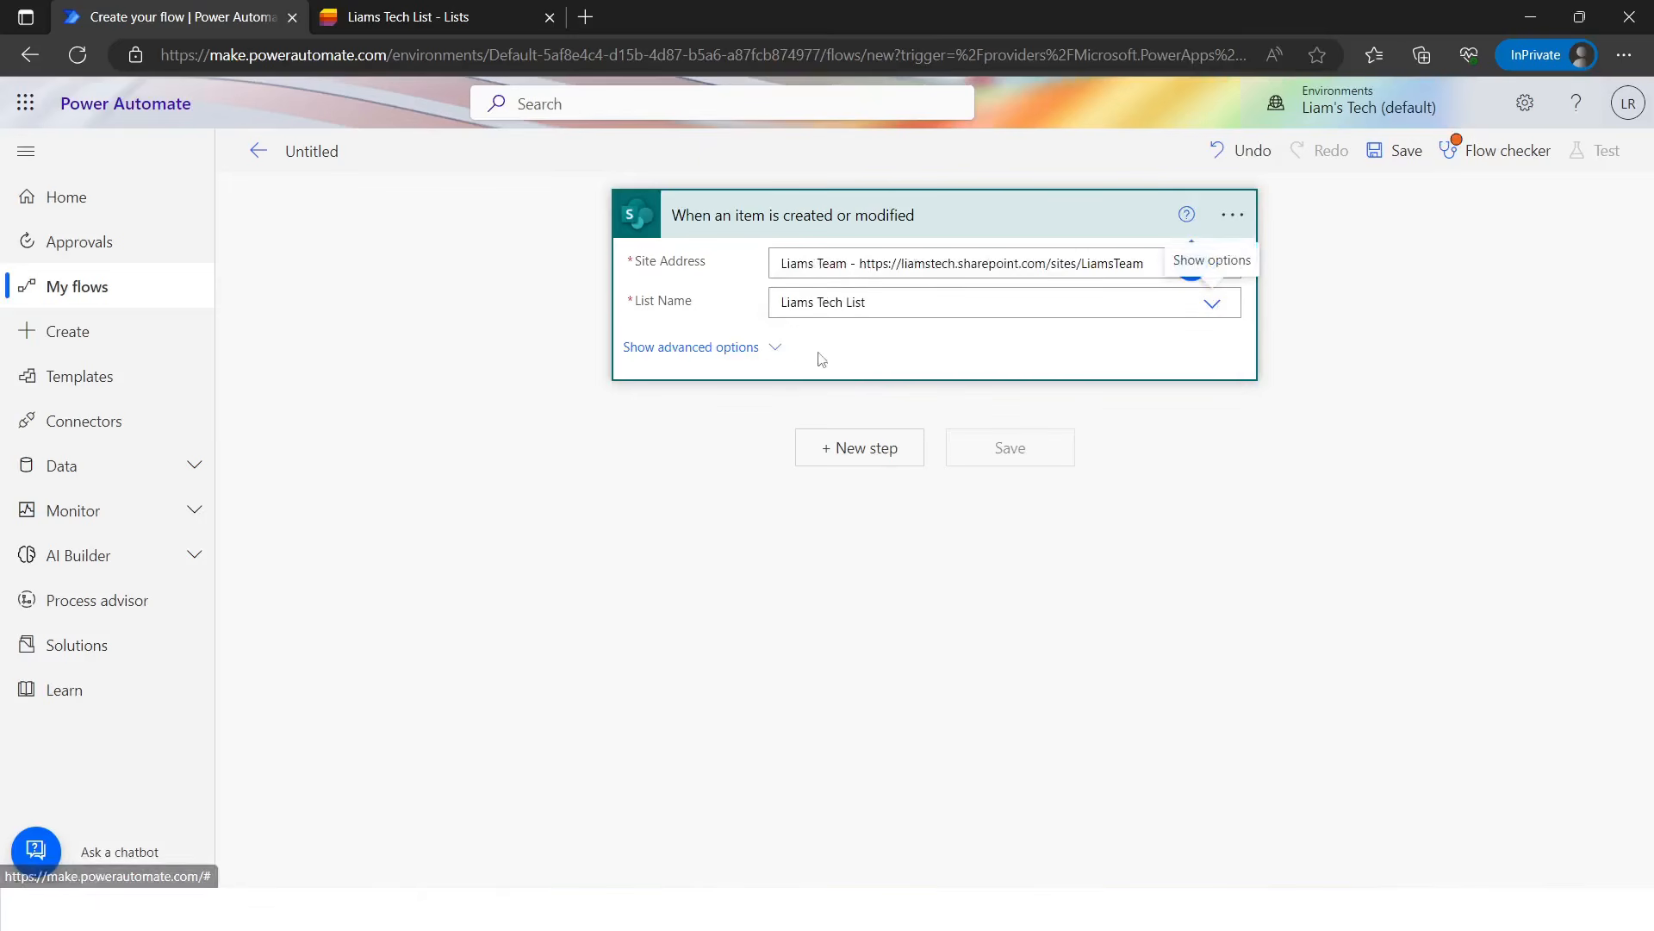
- Add the SharePoint action "Stop sharing an item or a file" after the trigger
{"action": "left_click", "coordinate": [881, 450]}
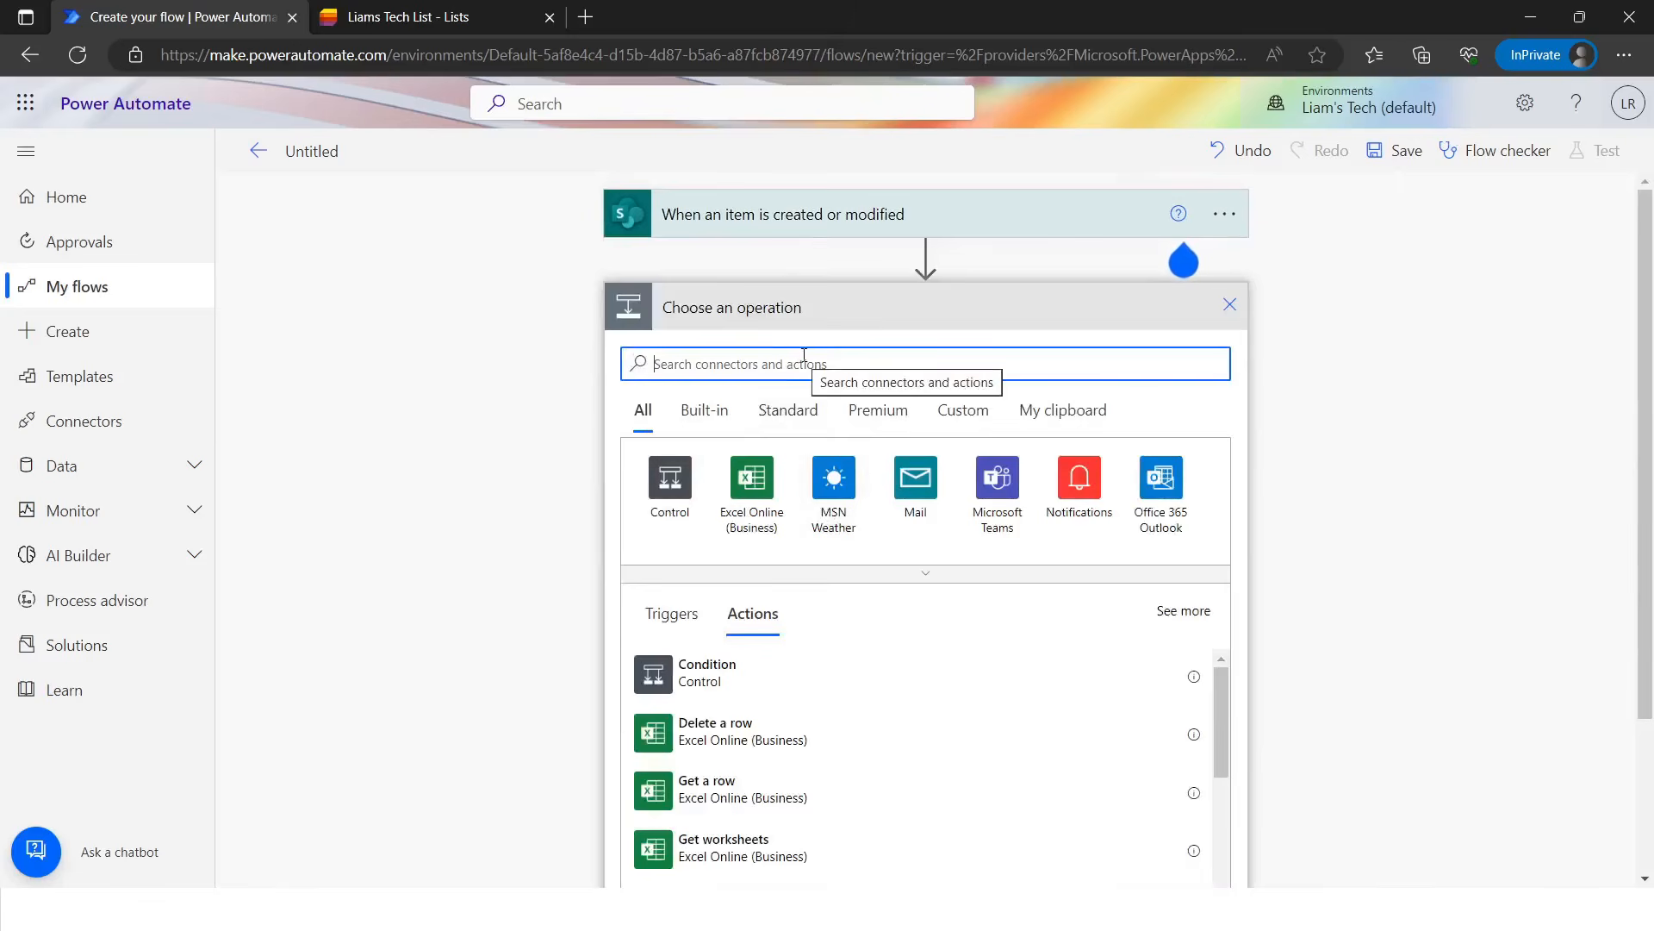
{"action": "type", "text": "stop sharing"}
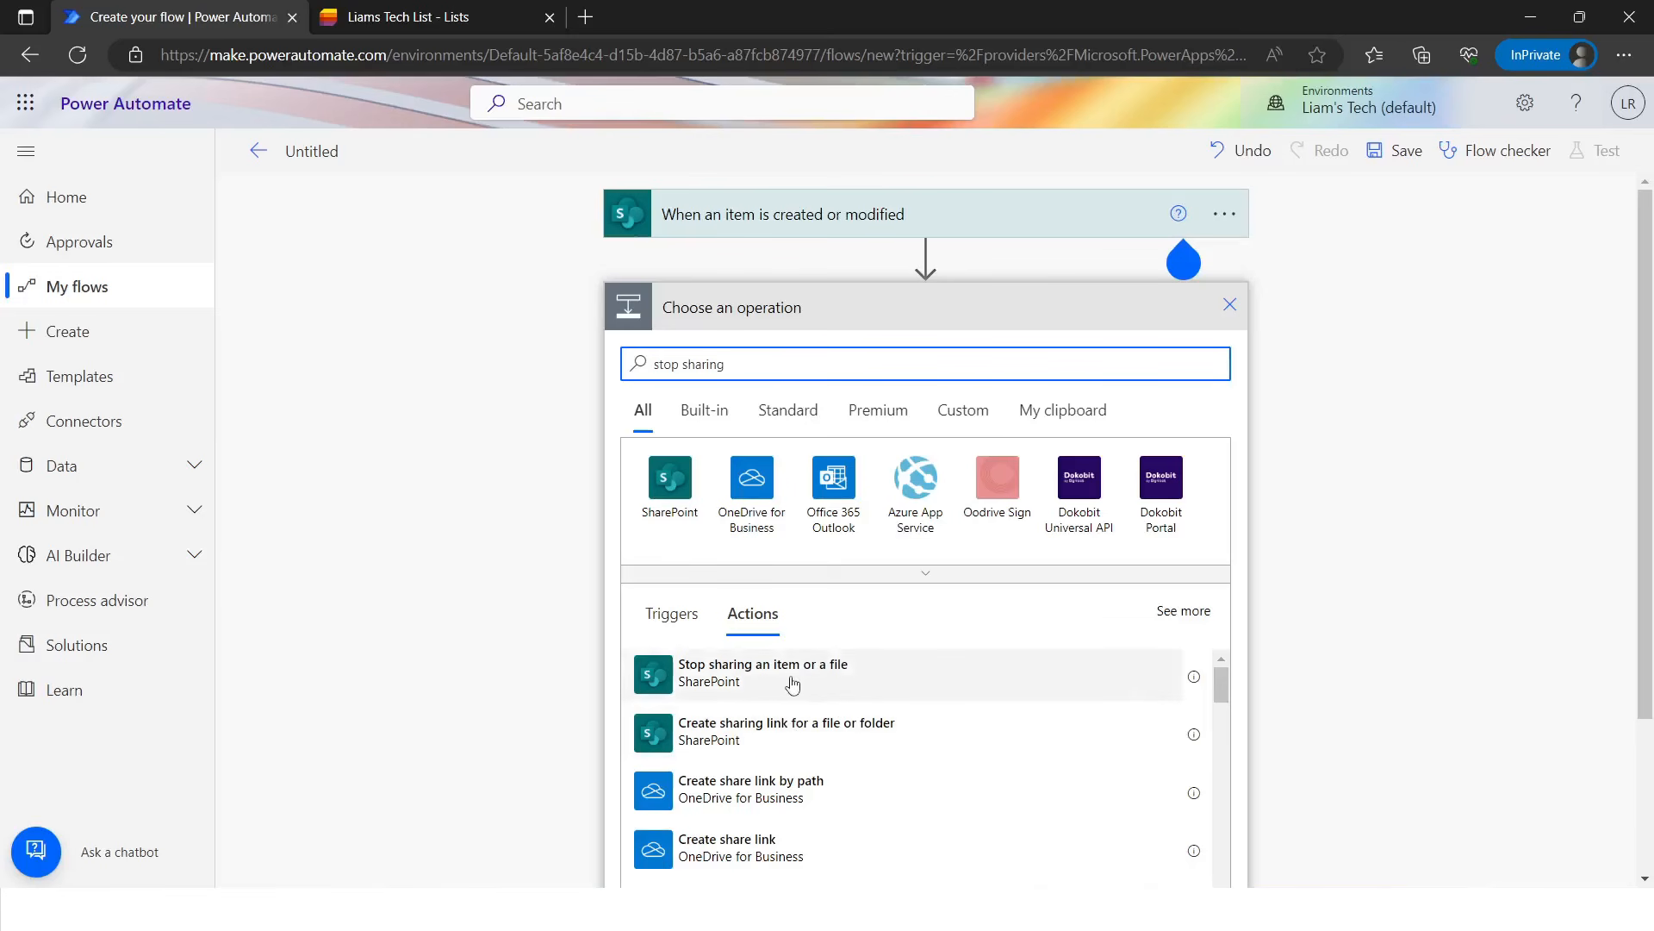
{"action": "left_click", "coordinate": [828, 683]}
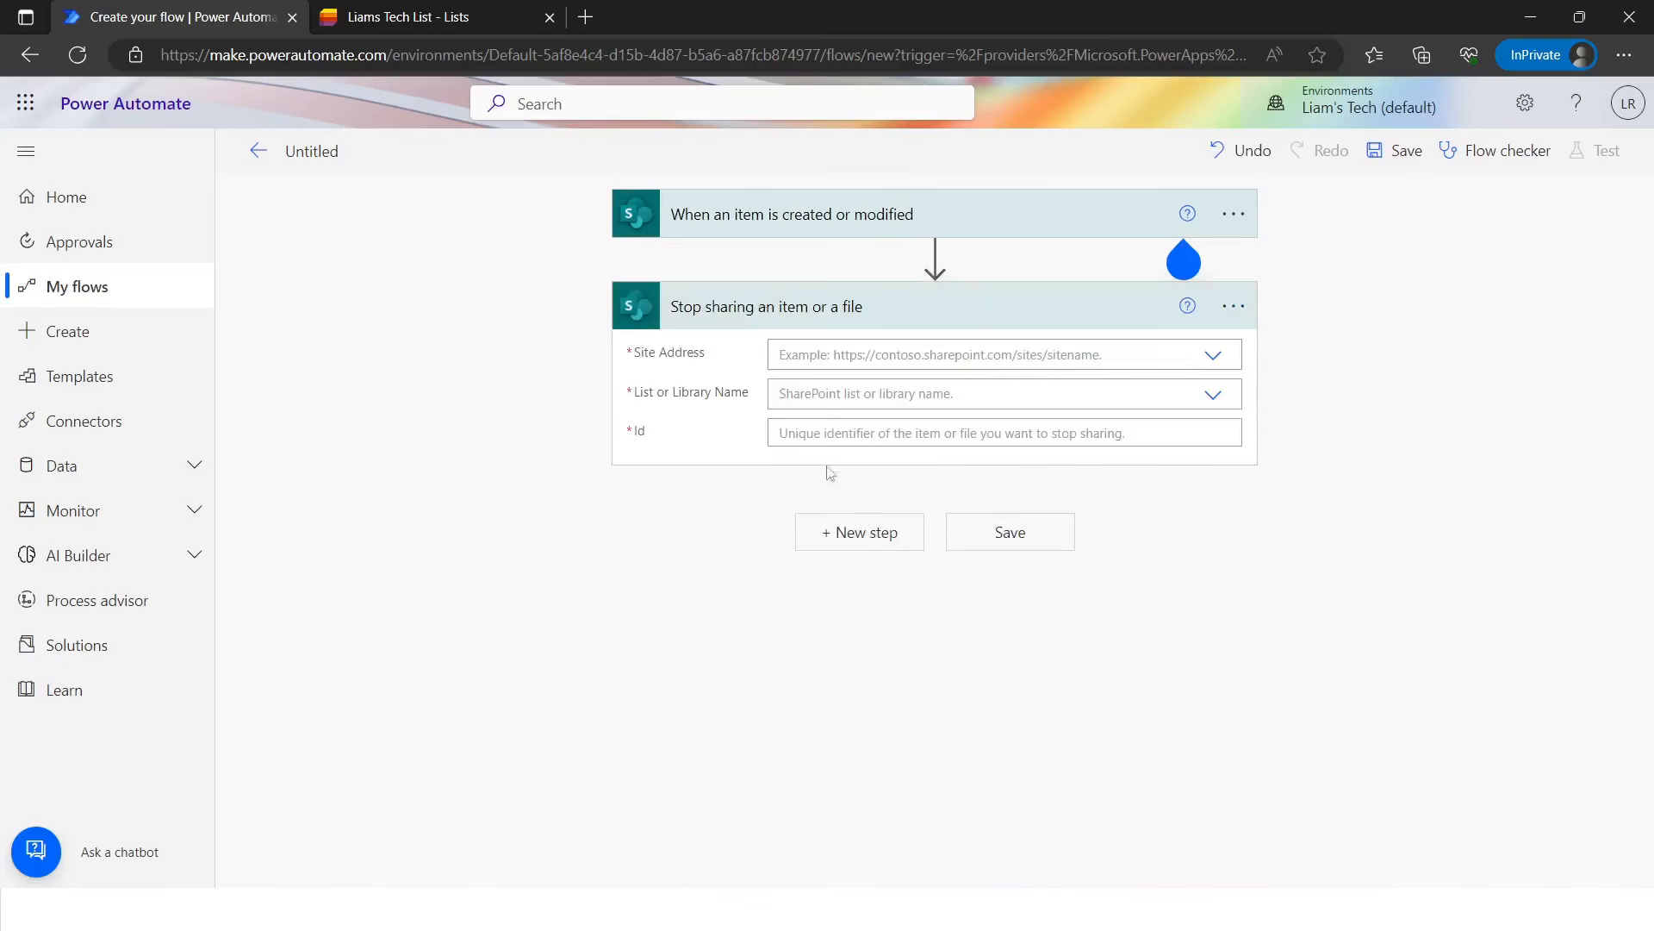
- Configure the stop-sharing action with the Liams Team site, Liams Tech List and the trigger's ID as item identifier
{"action": "left_click", "coordinate": [1212, 355]}
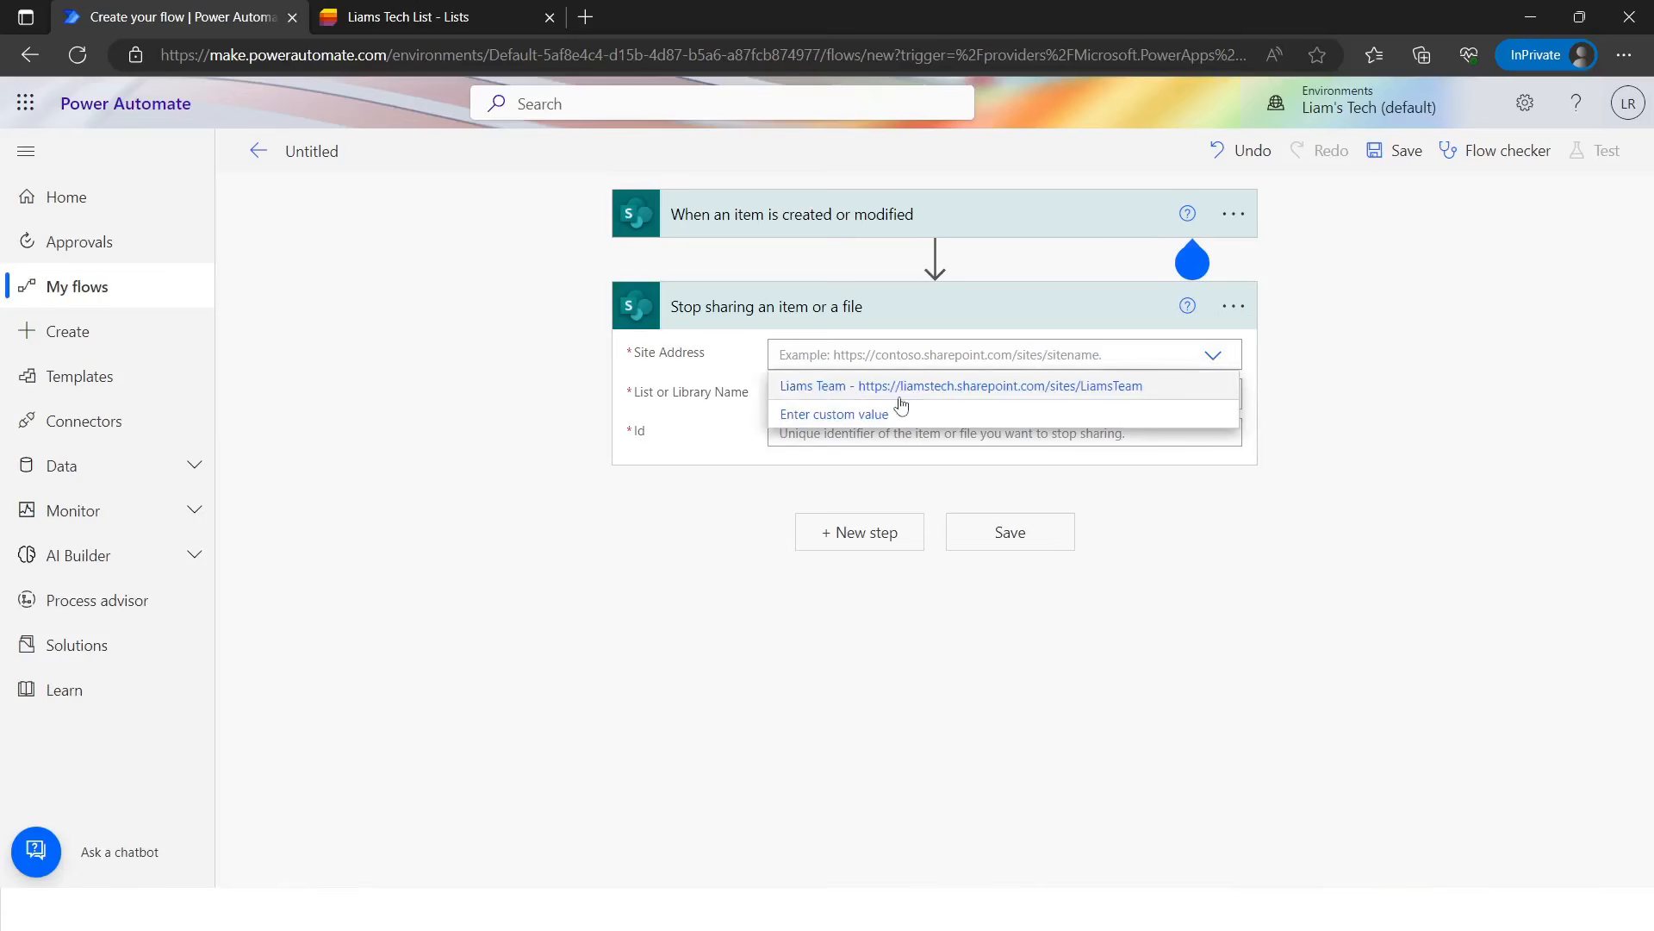
{"action": "left_click", "coordinate": [834, 386]}
{"action": "left_click", "coordinate": [1215, 395]}
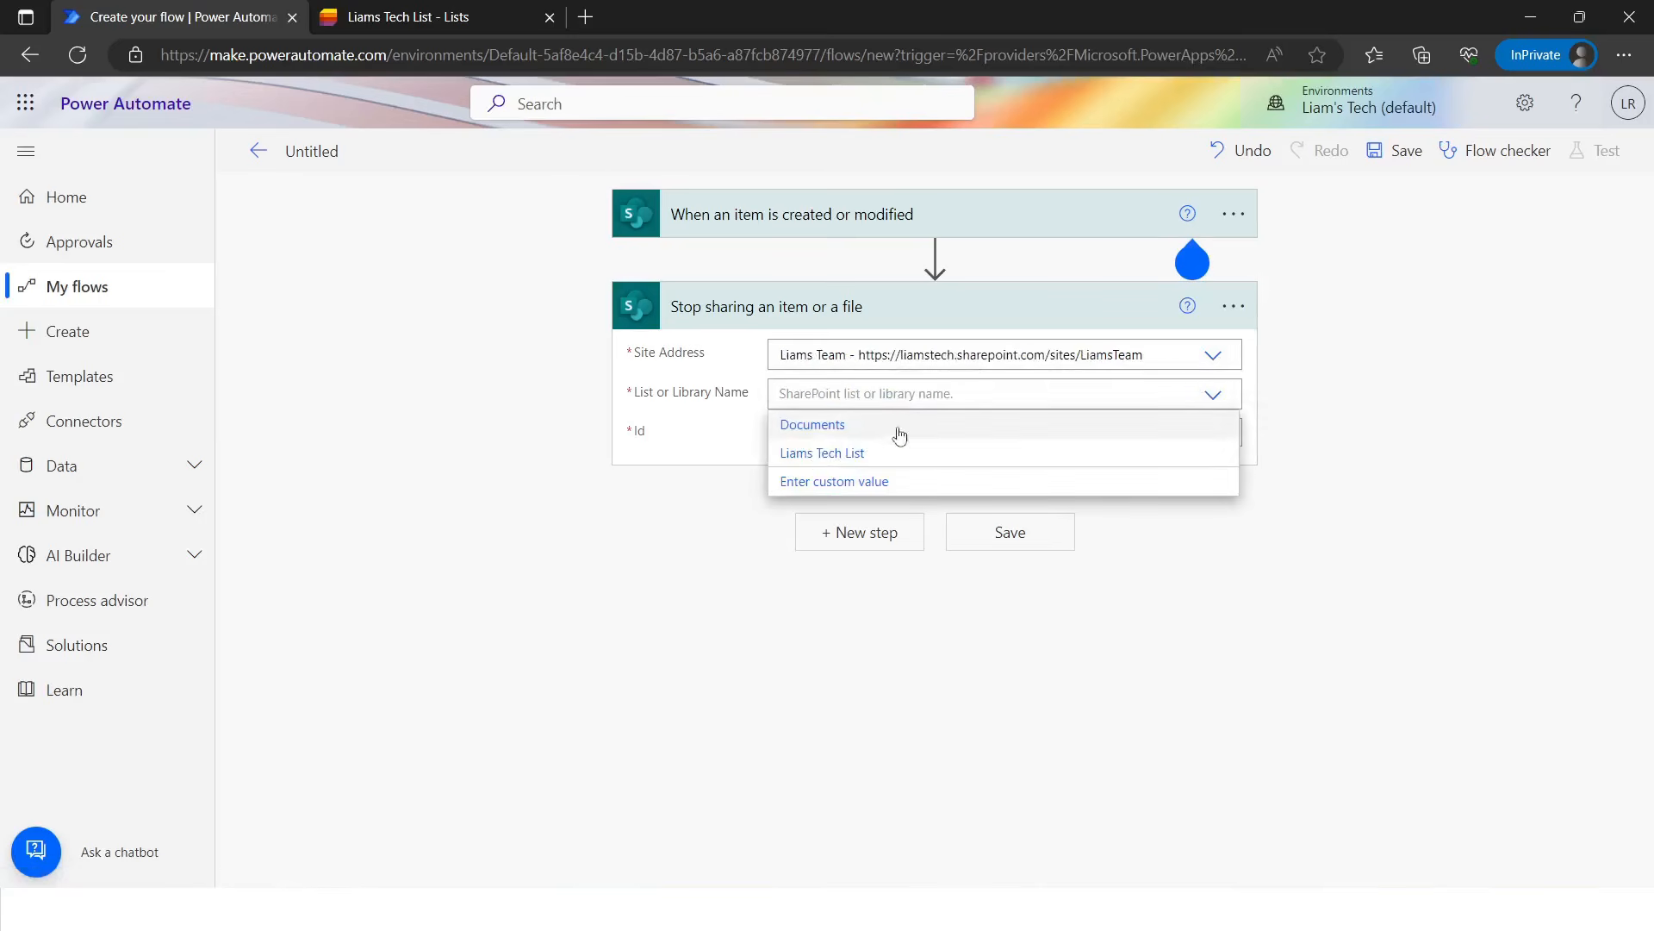
{"action": "left_click", "coordinate": [787, 454]}
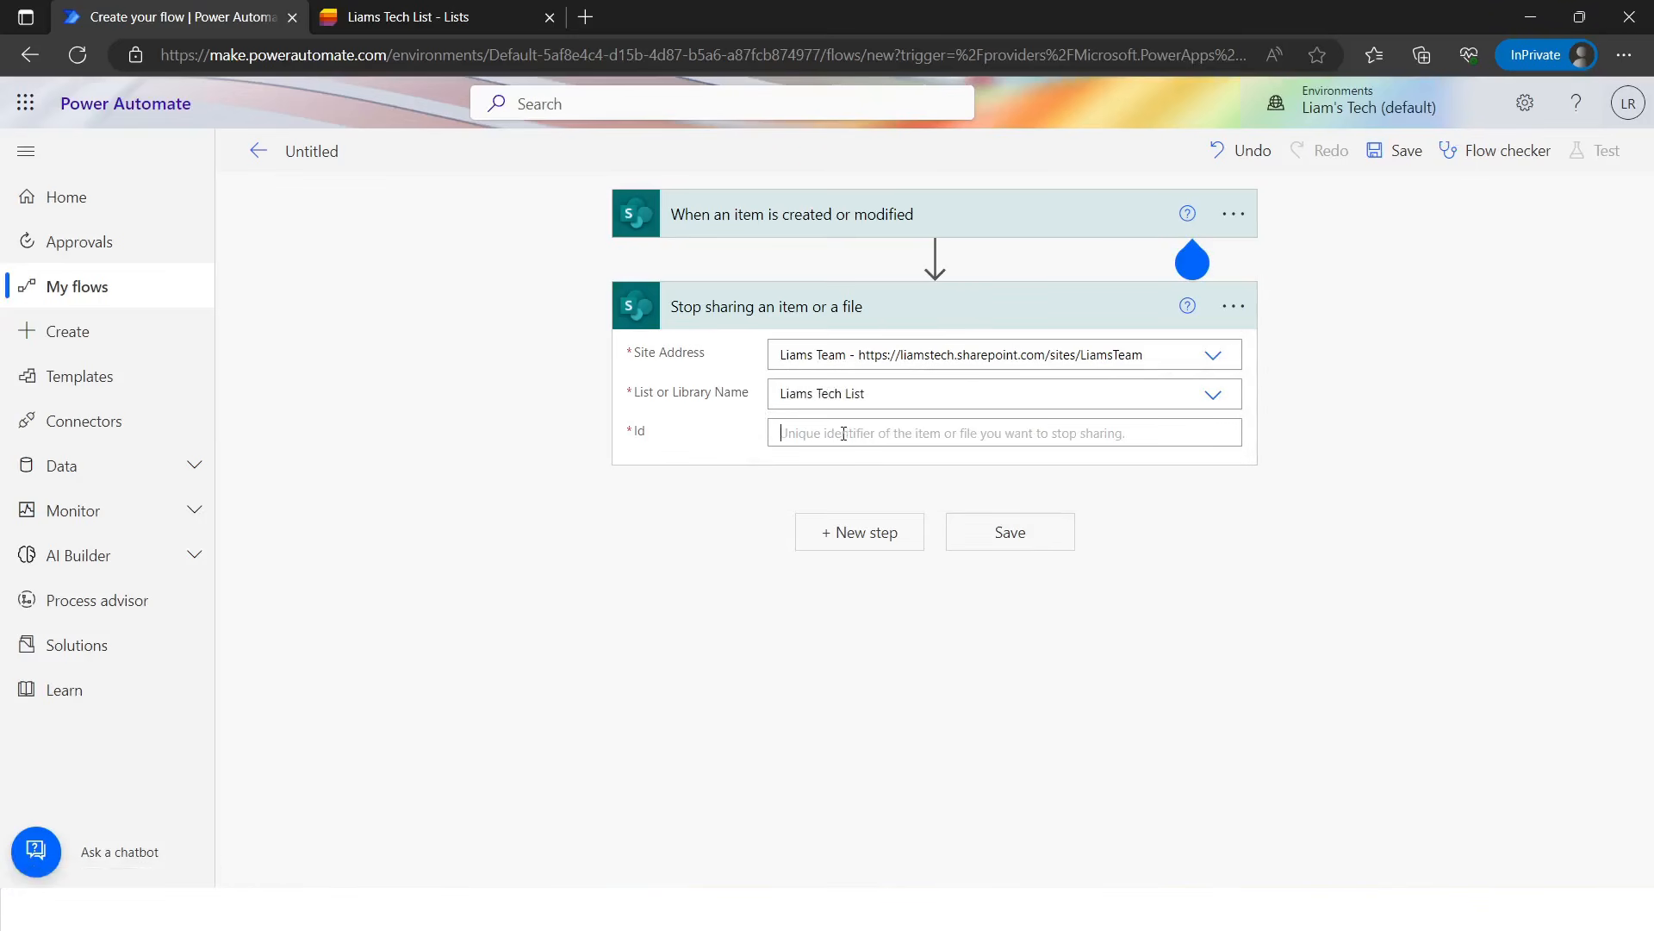
{"action": "left_click", "coordinate": [800, 441]}
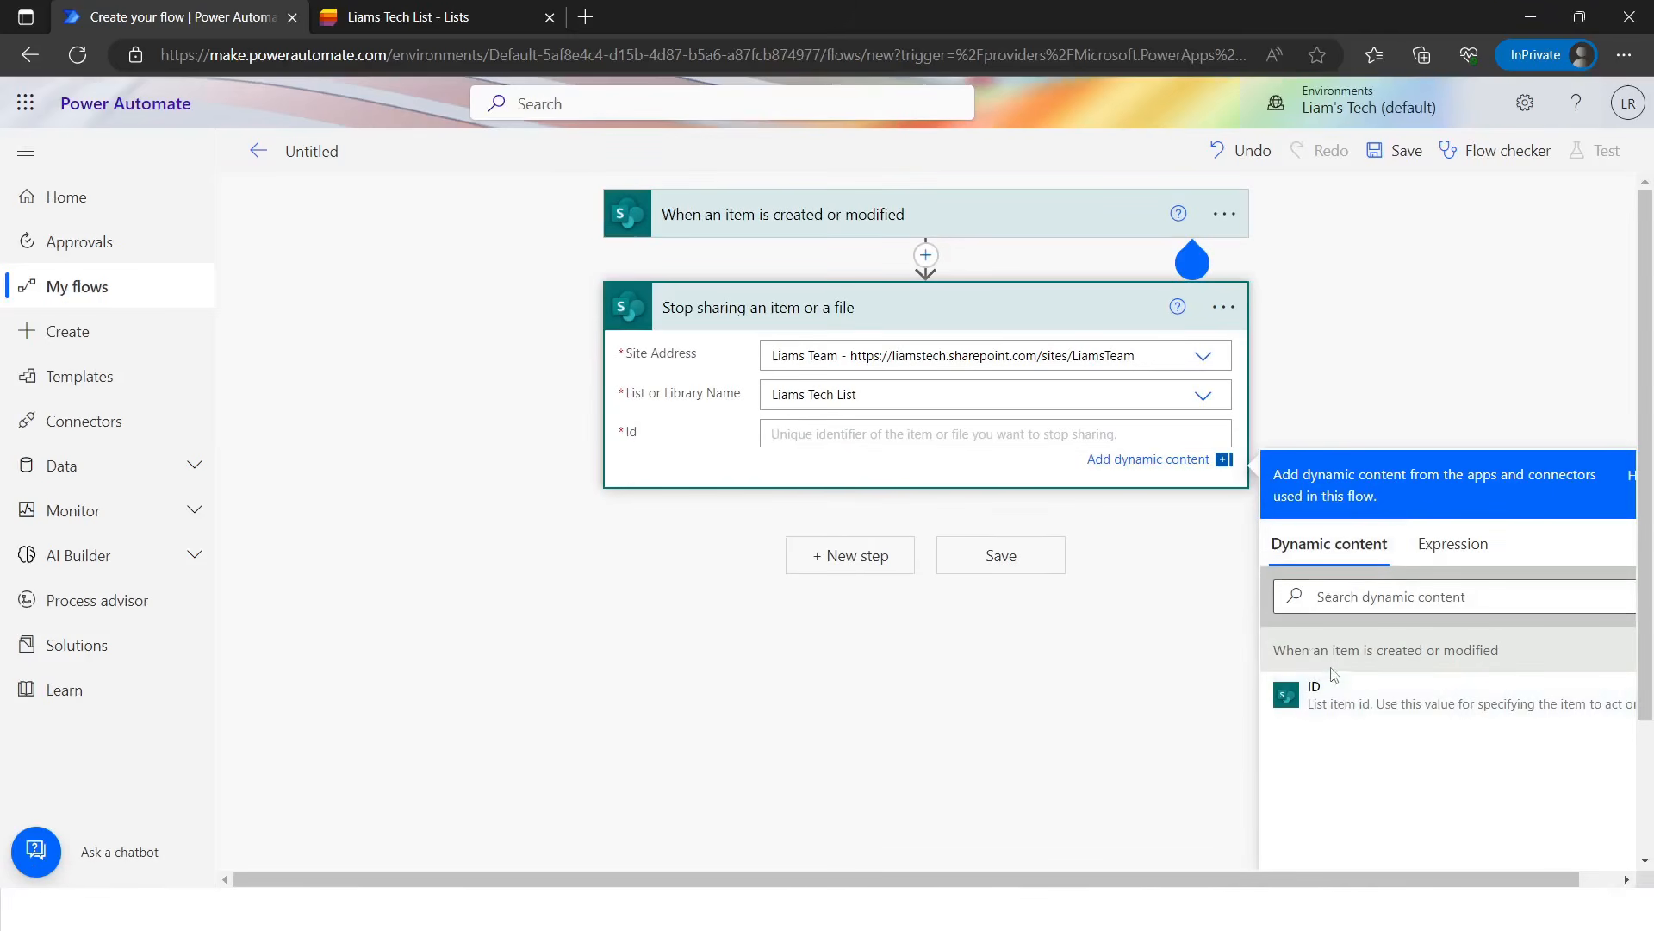
{"action": "left_click", "coordinate": [1372, 714]}
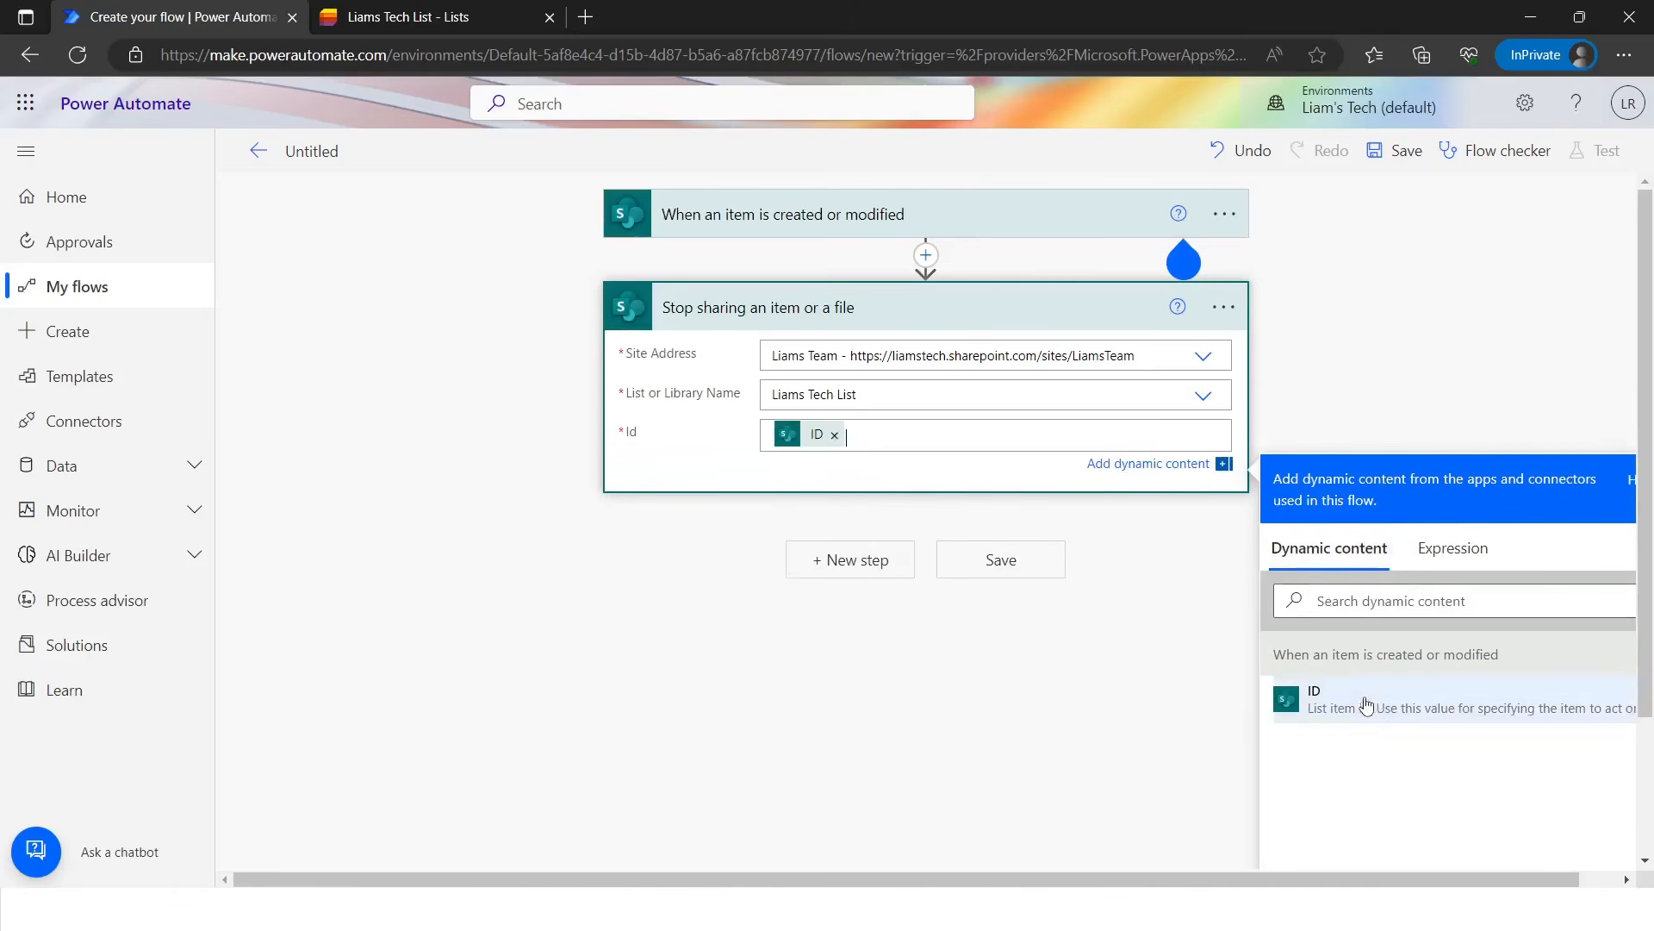
- Add the SharePoint action "Grant access to an item or a folder" after the stop-sharing action
{"action": "left_click", "coordinate": [868, 562]}
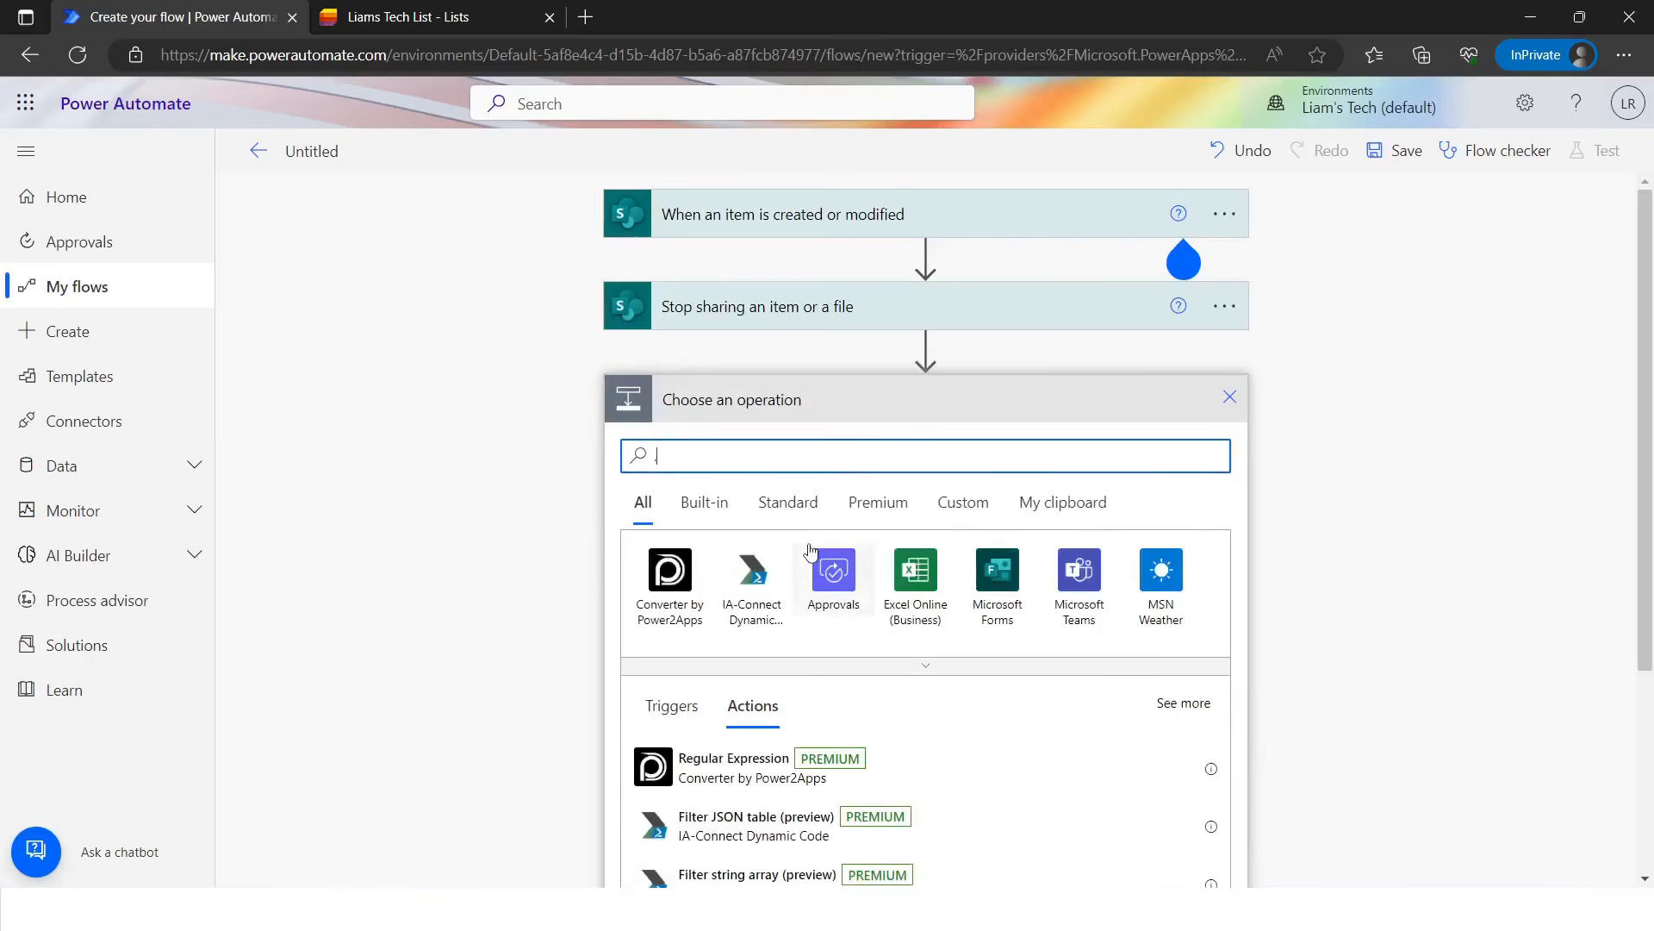
{"action": "type", "text": "grant acces"}
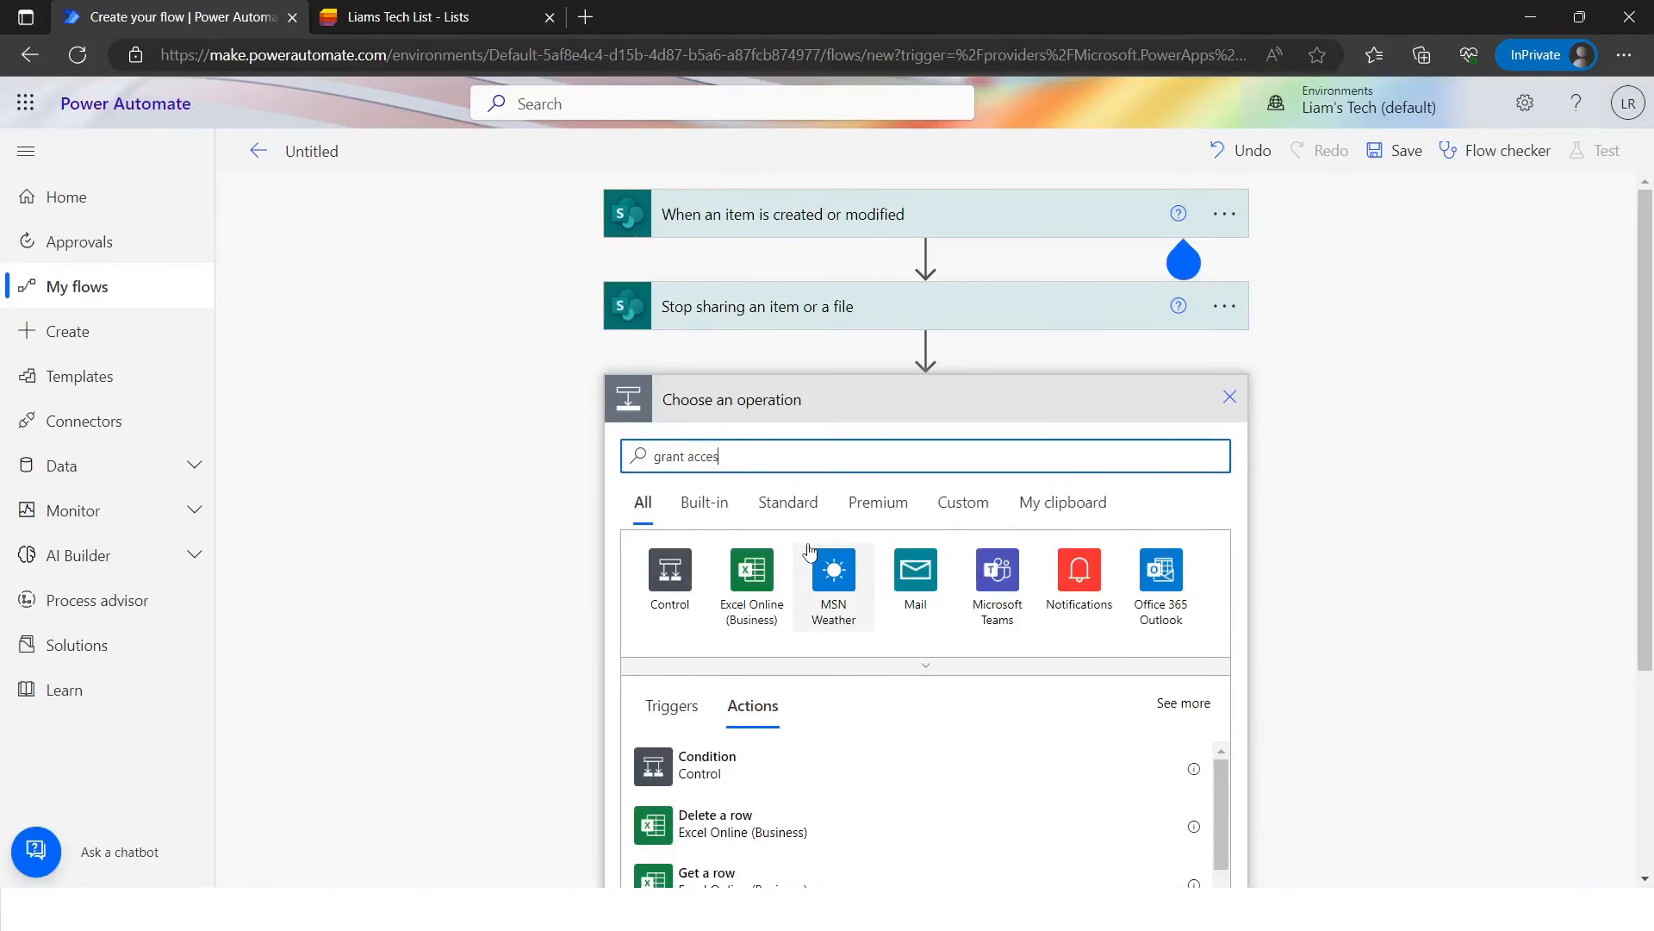
{"action": "scroll", "coordinate": [789, 689], "scroll_direction": "down", "scroll_amount": 1}
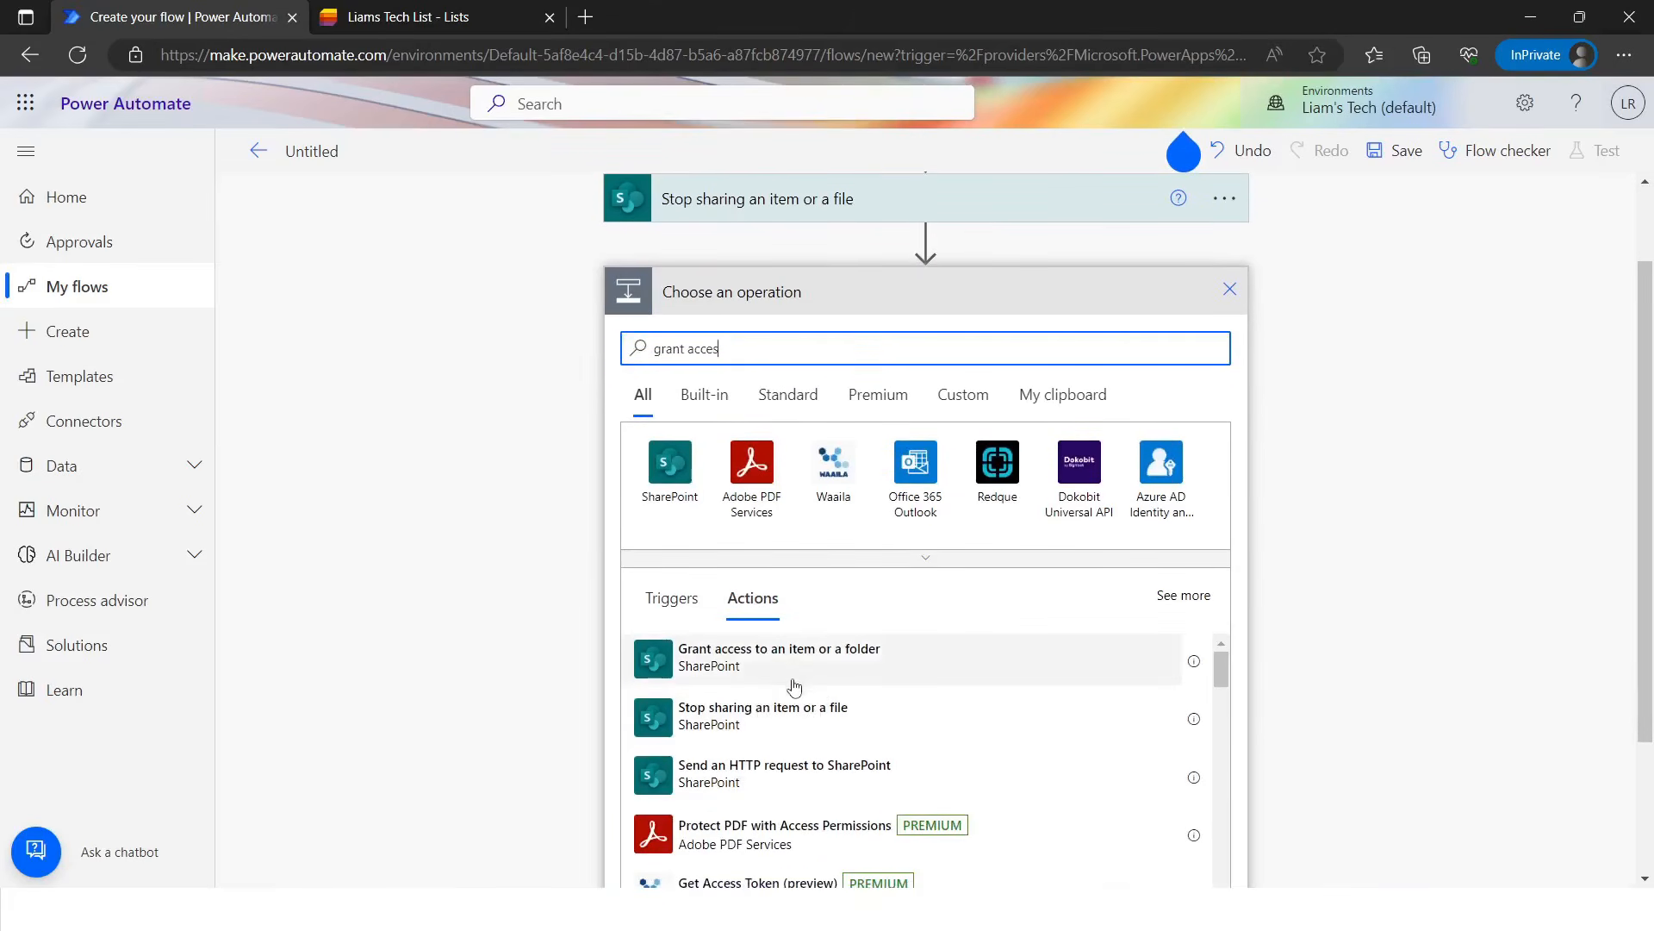
{"action": "left_click", "coordinate": [789, 685]}
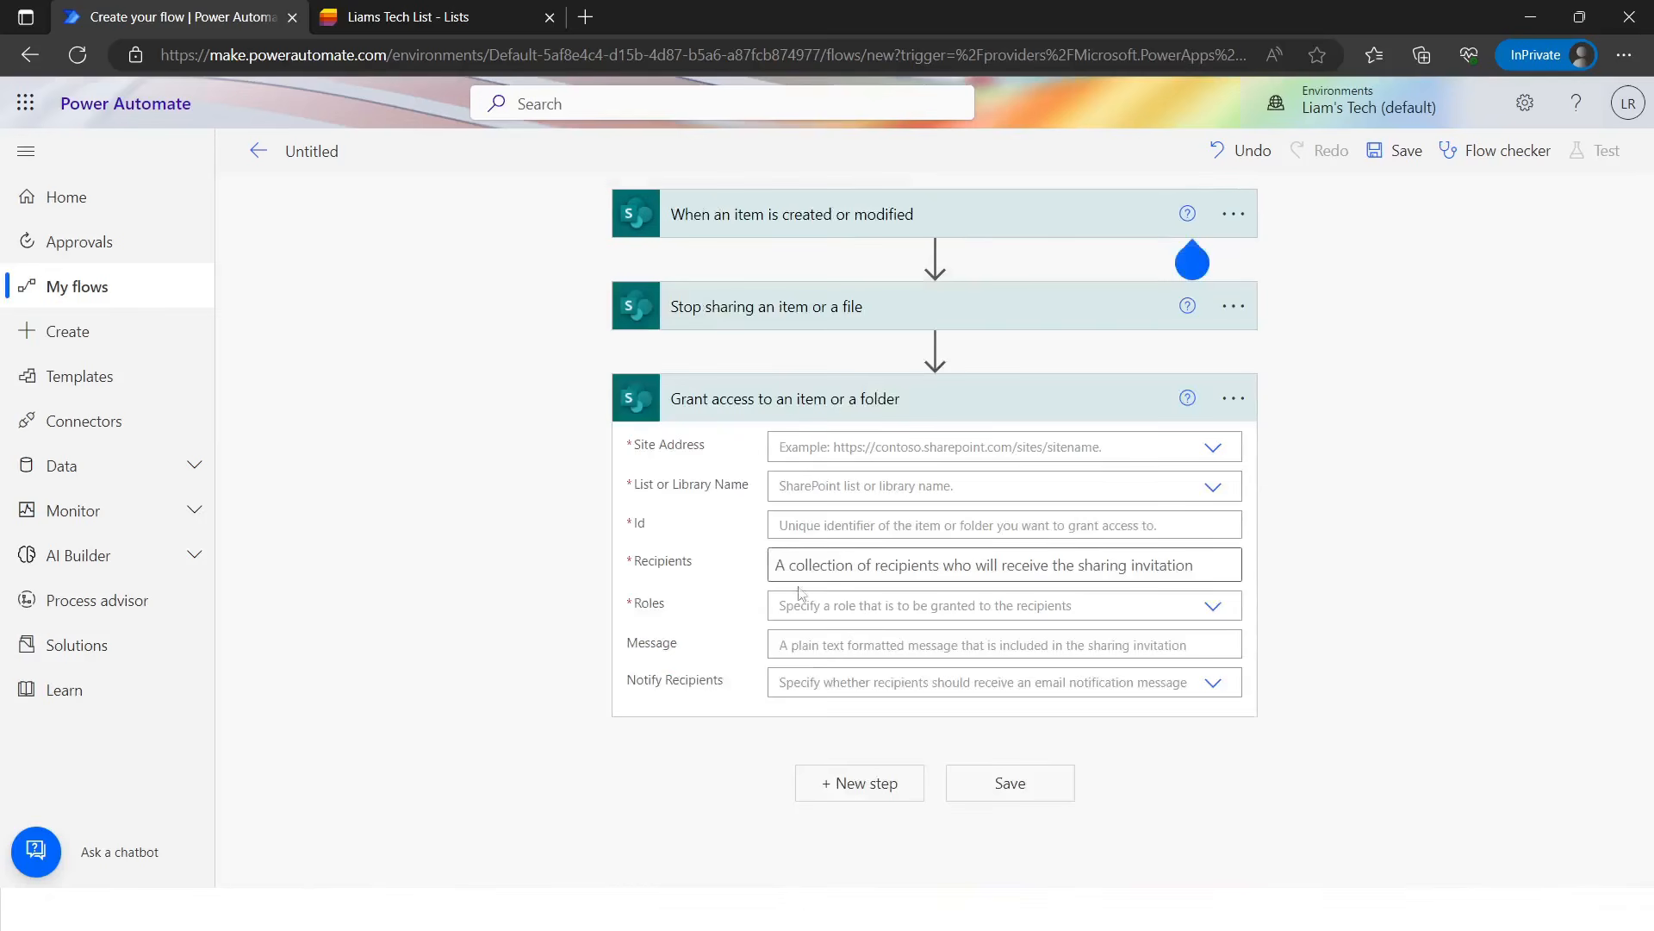
- Configure the grant-access action with the Liams Team site, Liams Tech List and the trigger's ID as item identifier
{"action": "left_click", "coordinate": [1213, 448]}
{"action": "left_click", "coordinate": [855, 479]}
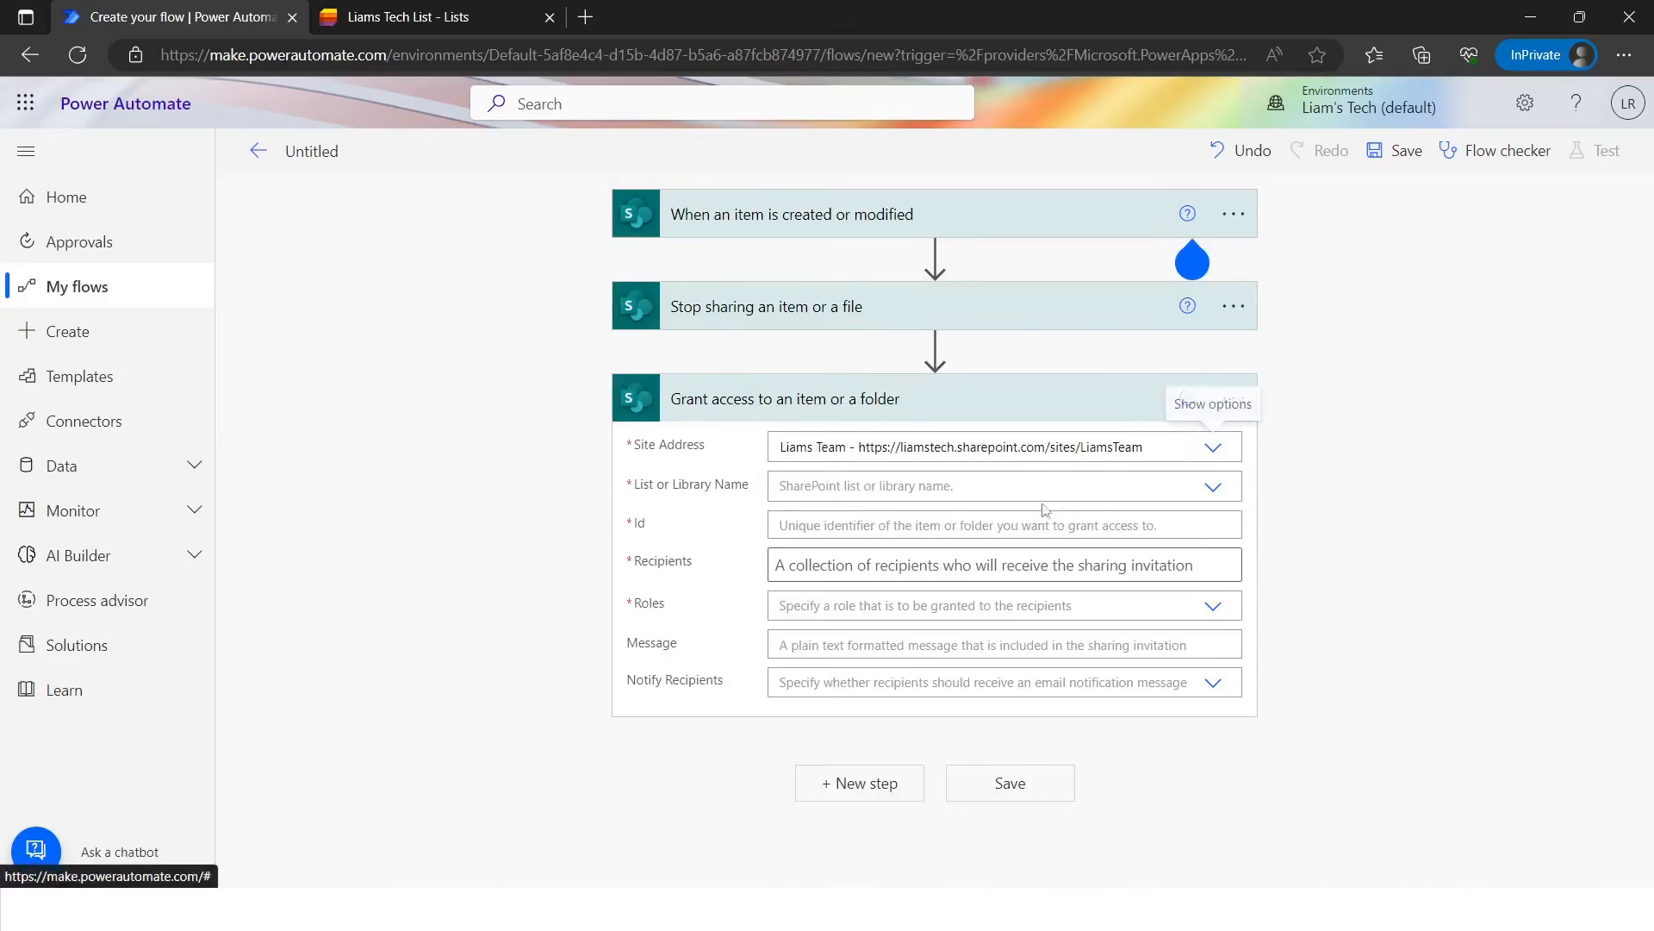
{"action": "left_click", "coordinate": [1209, 490]}
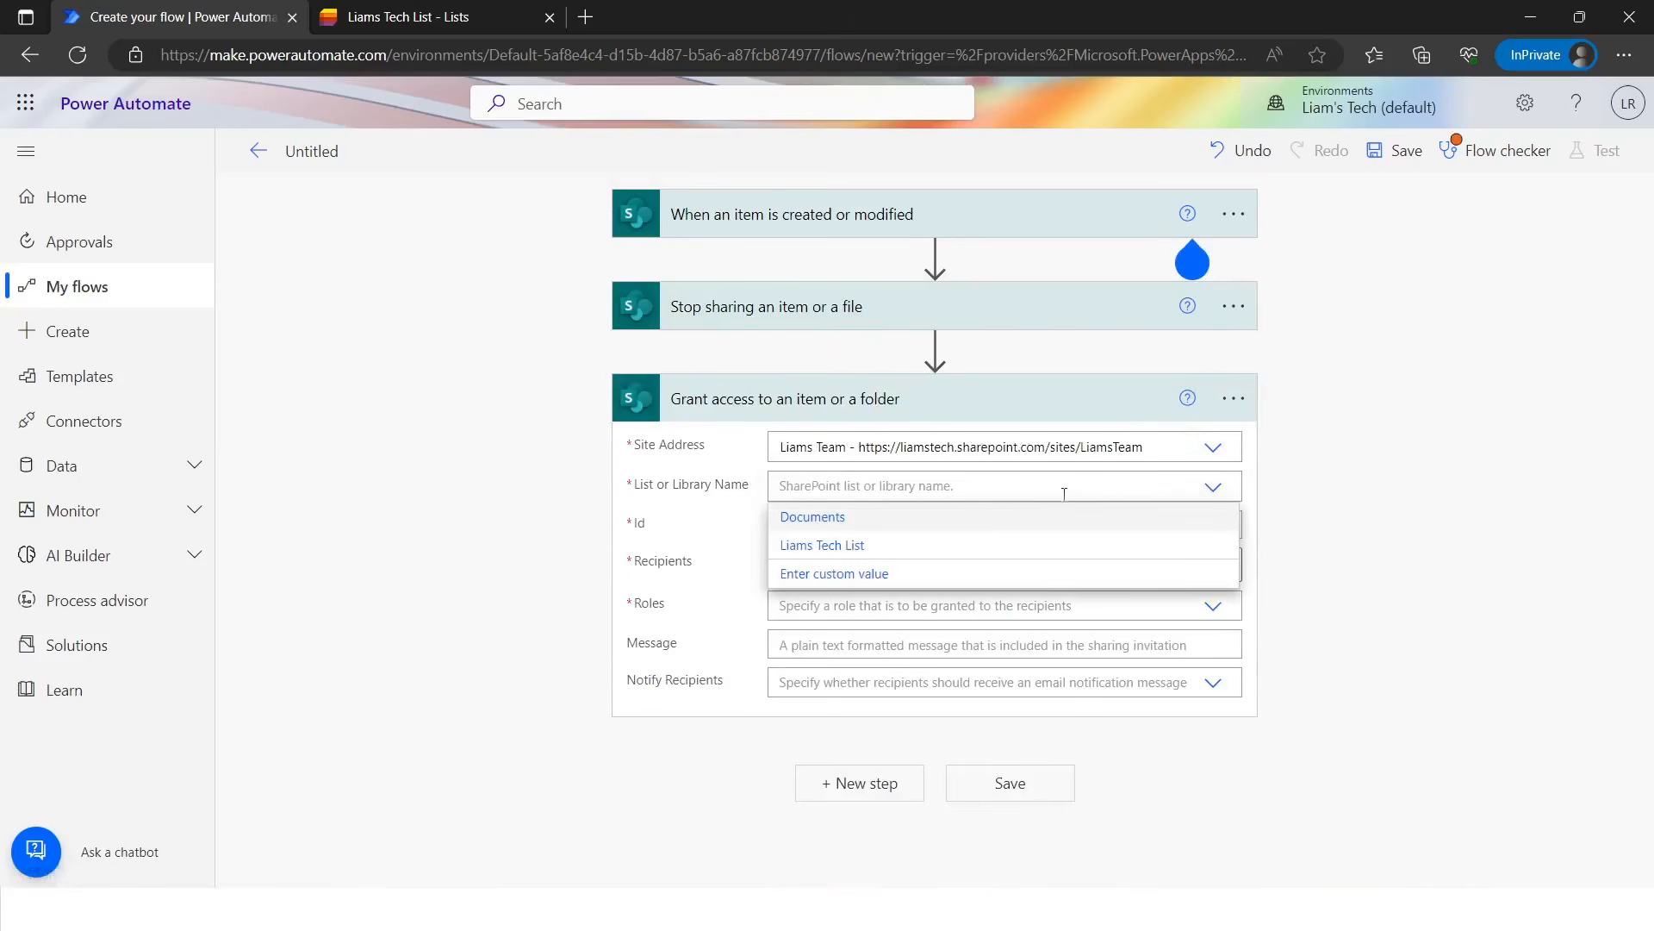
{"action": "left_click", "coordinate": [872, 551]}
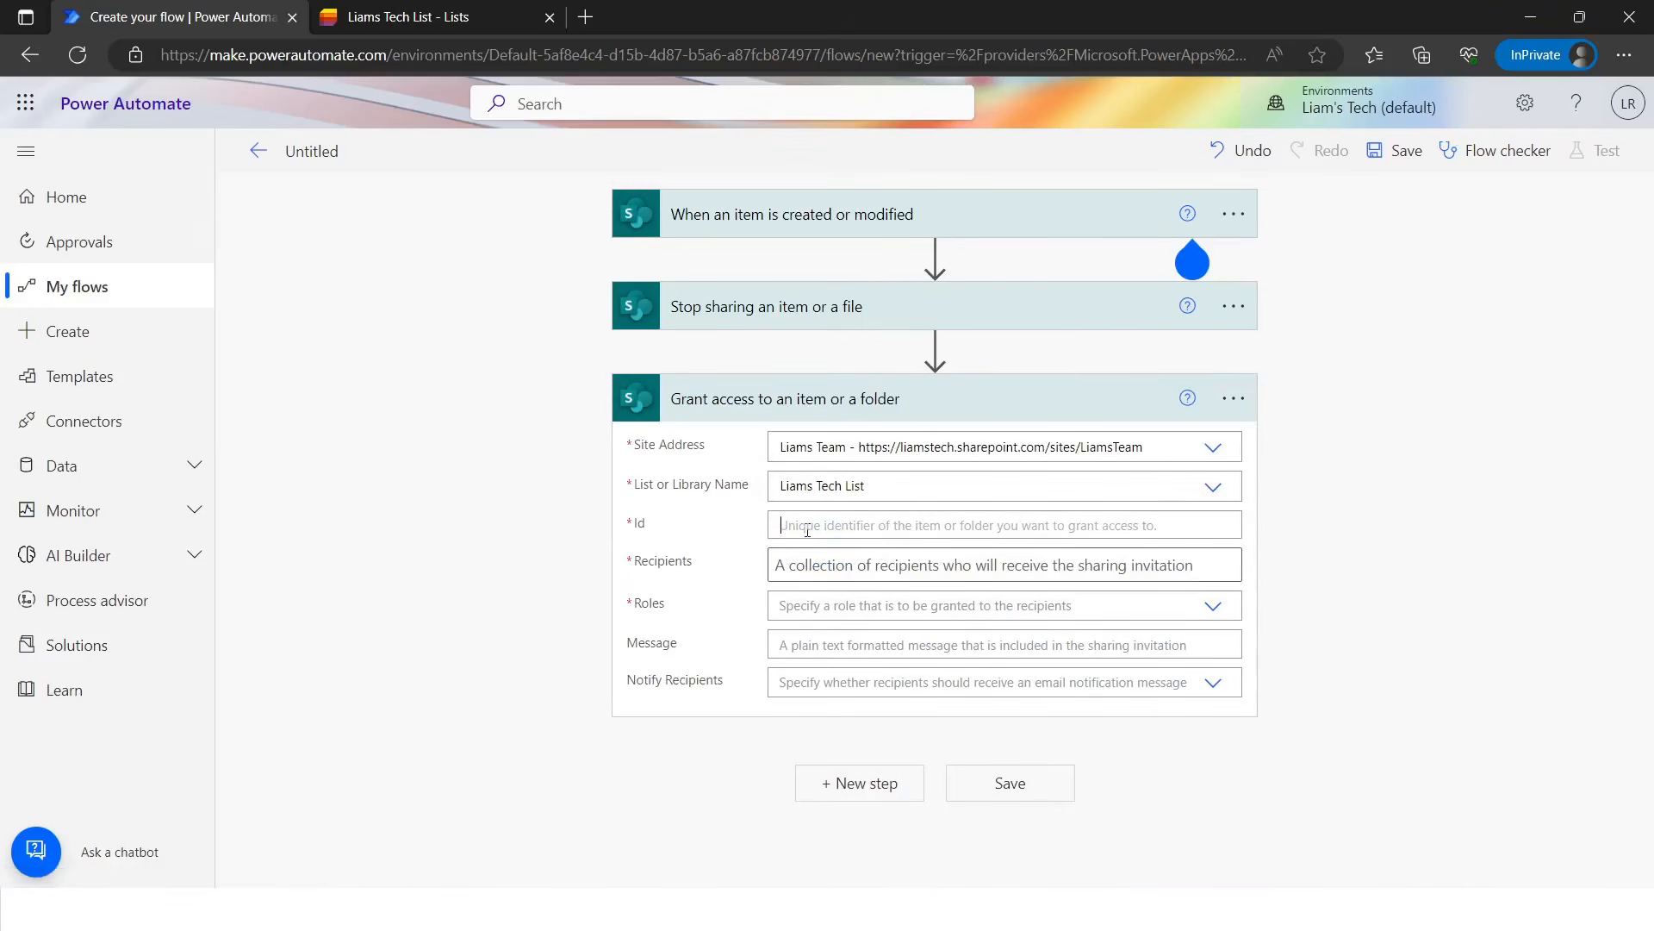
{"action": "left_click", "coordinate": [786, 524]}
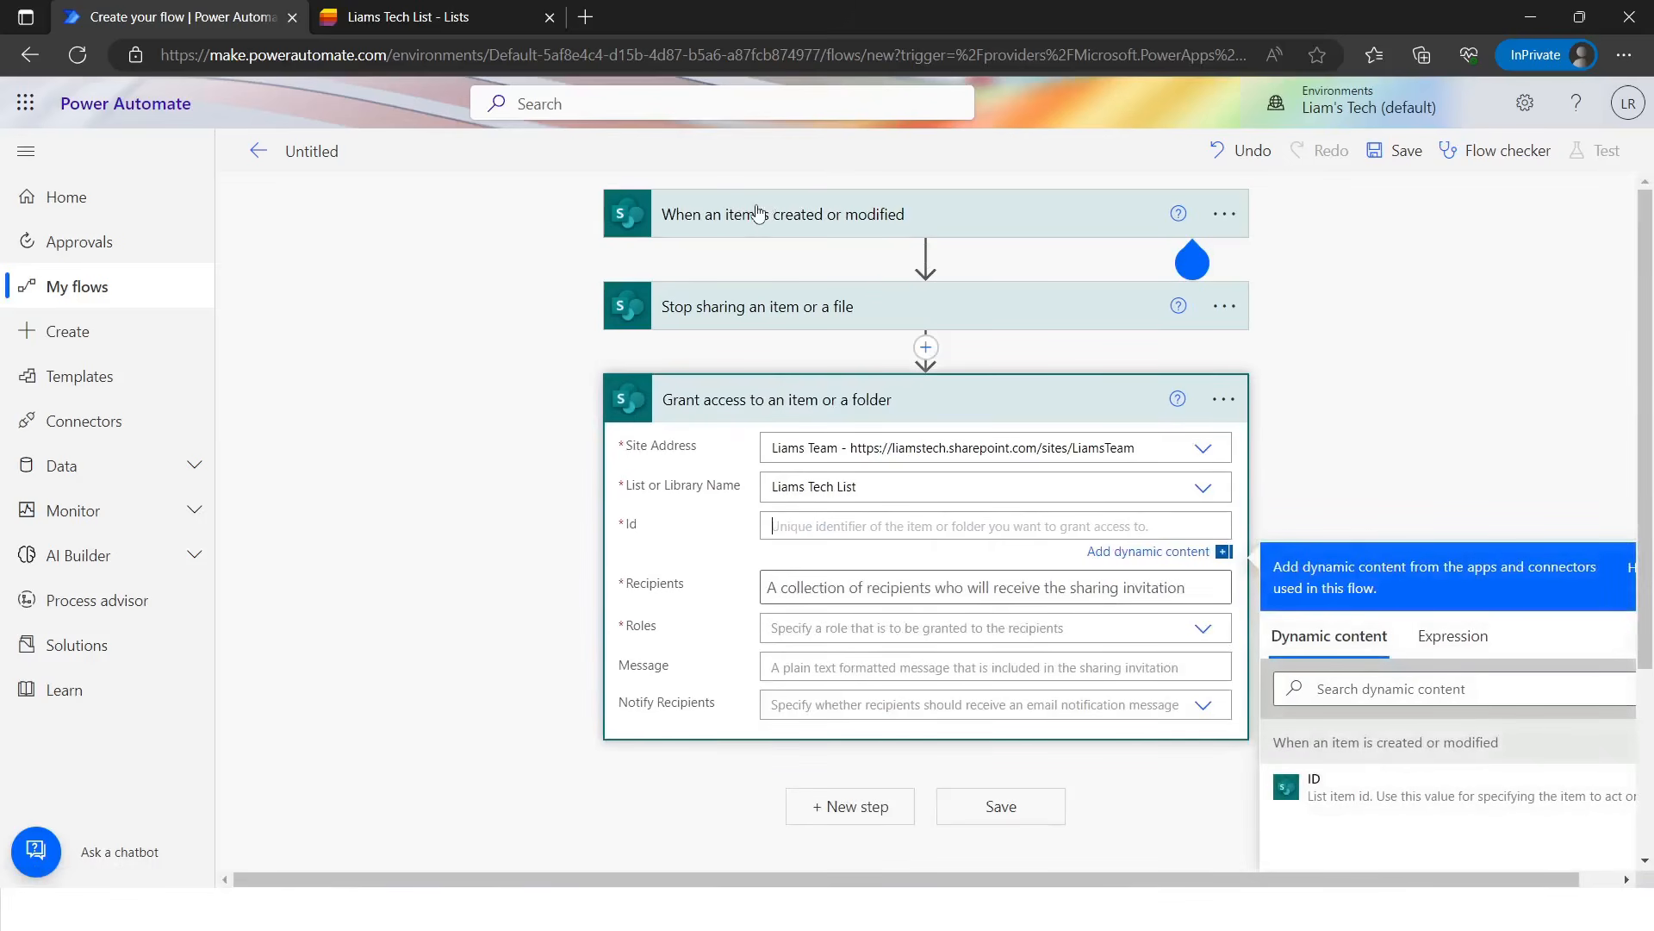
{"action": "left_click", "coordinate": [1362, 786]}
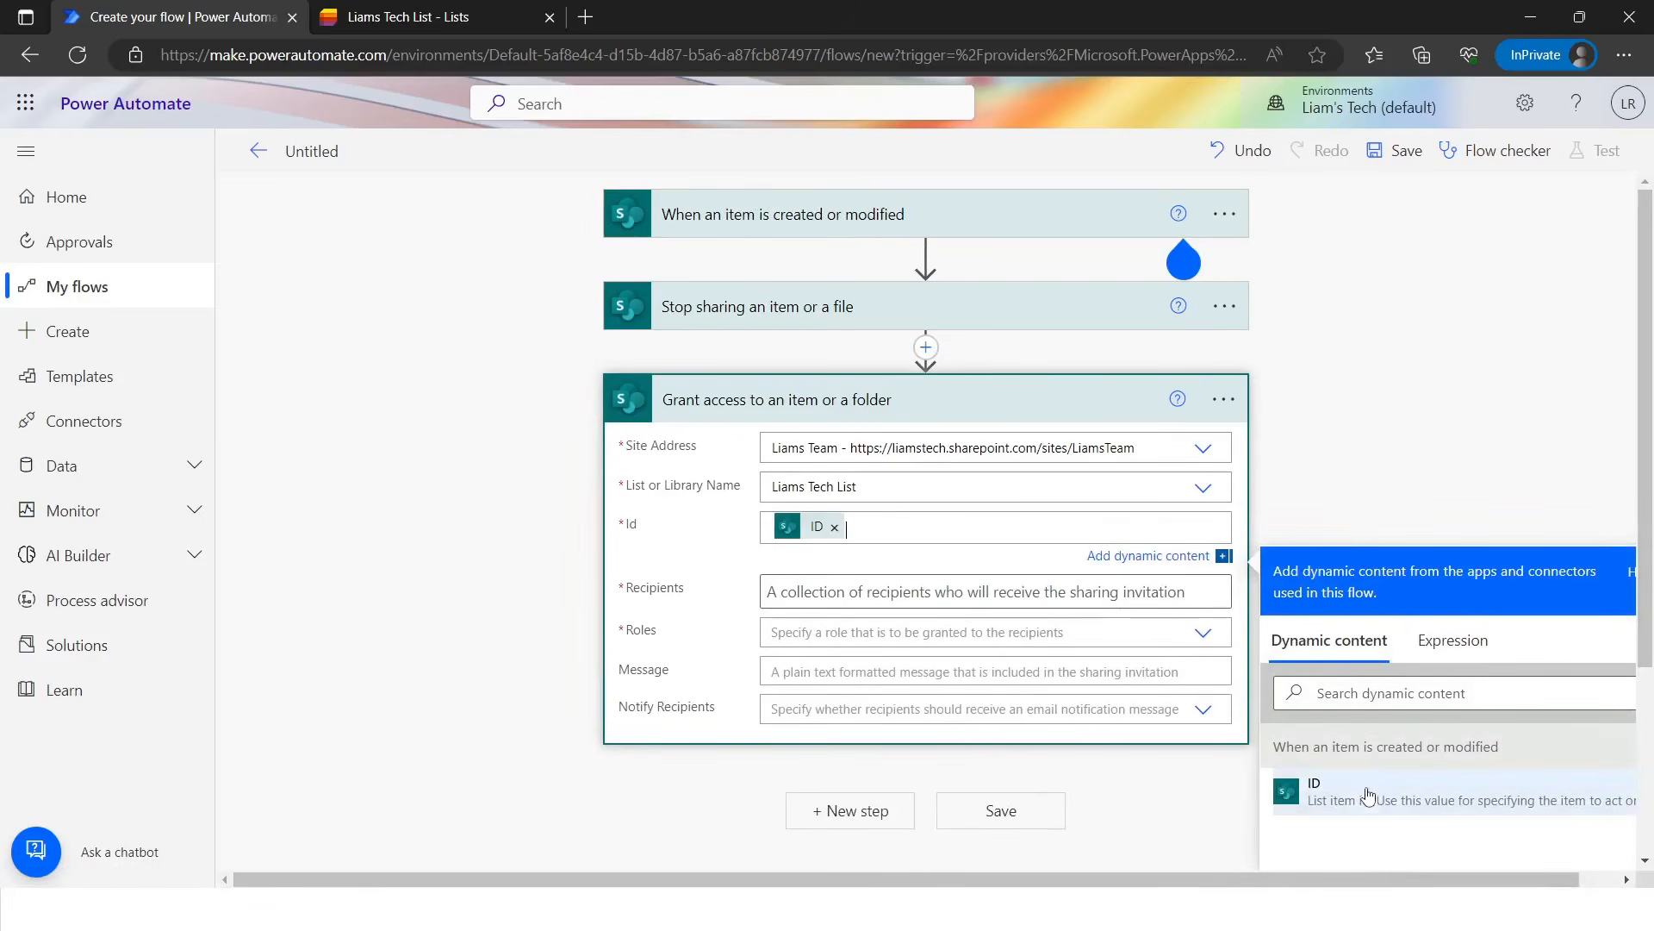
- Set the grant-access recipients to the trigger's Staff Name Email, checking the person columns in the list beforehand
{"action": "left_click", "coordinate": [826, 594]}
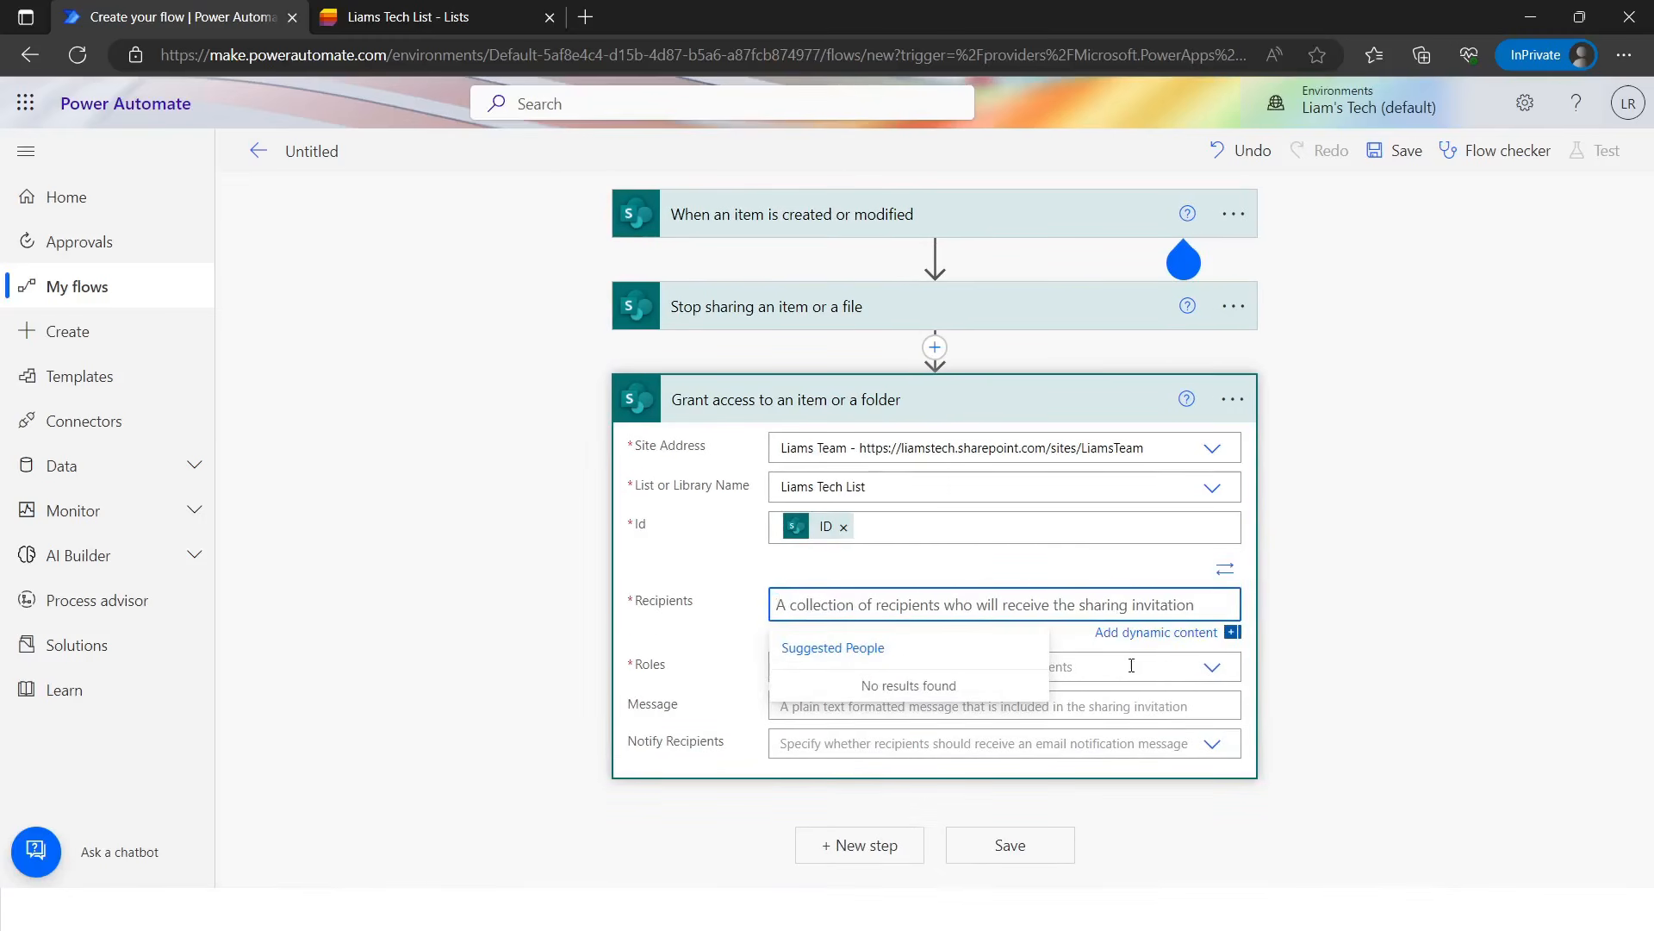
{"action": "left_click", "coordinate": [1124, 632]}
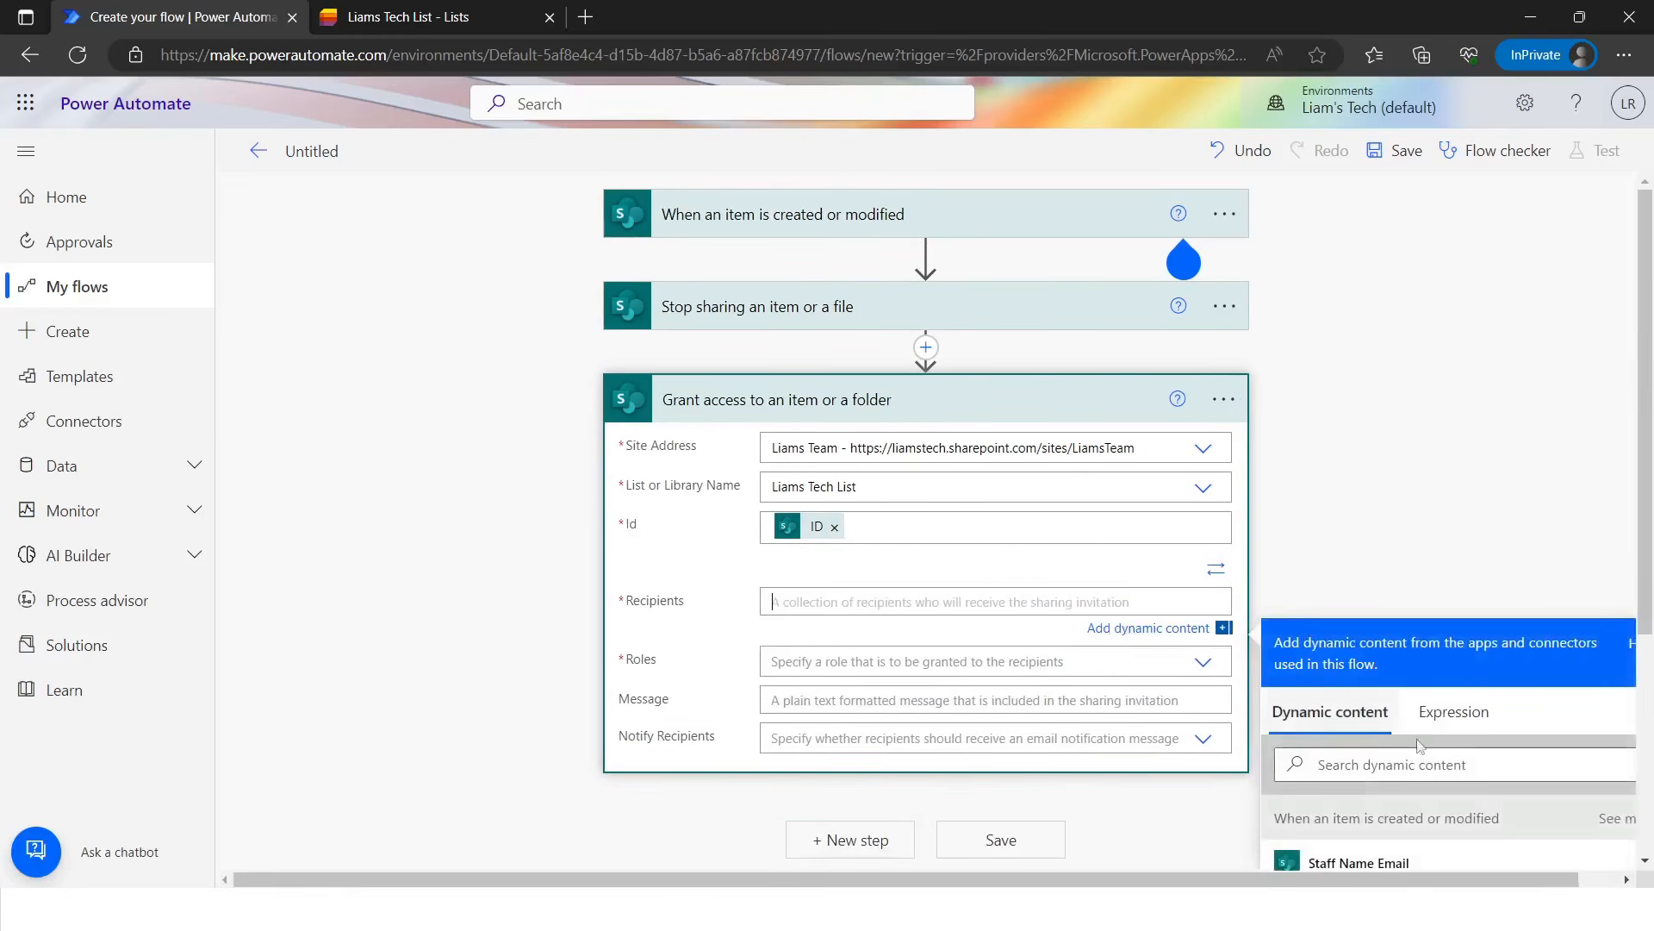
{"action": "scroll", "coordinate": [1365, 412], "scroll_direction": "up", "scroll_amount": 1}
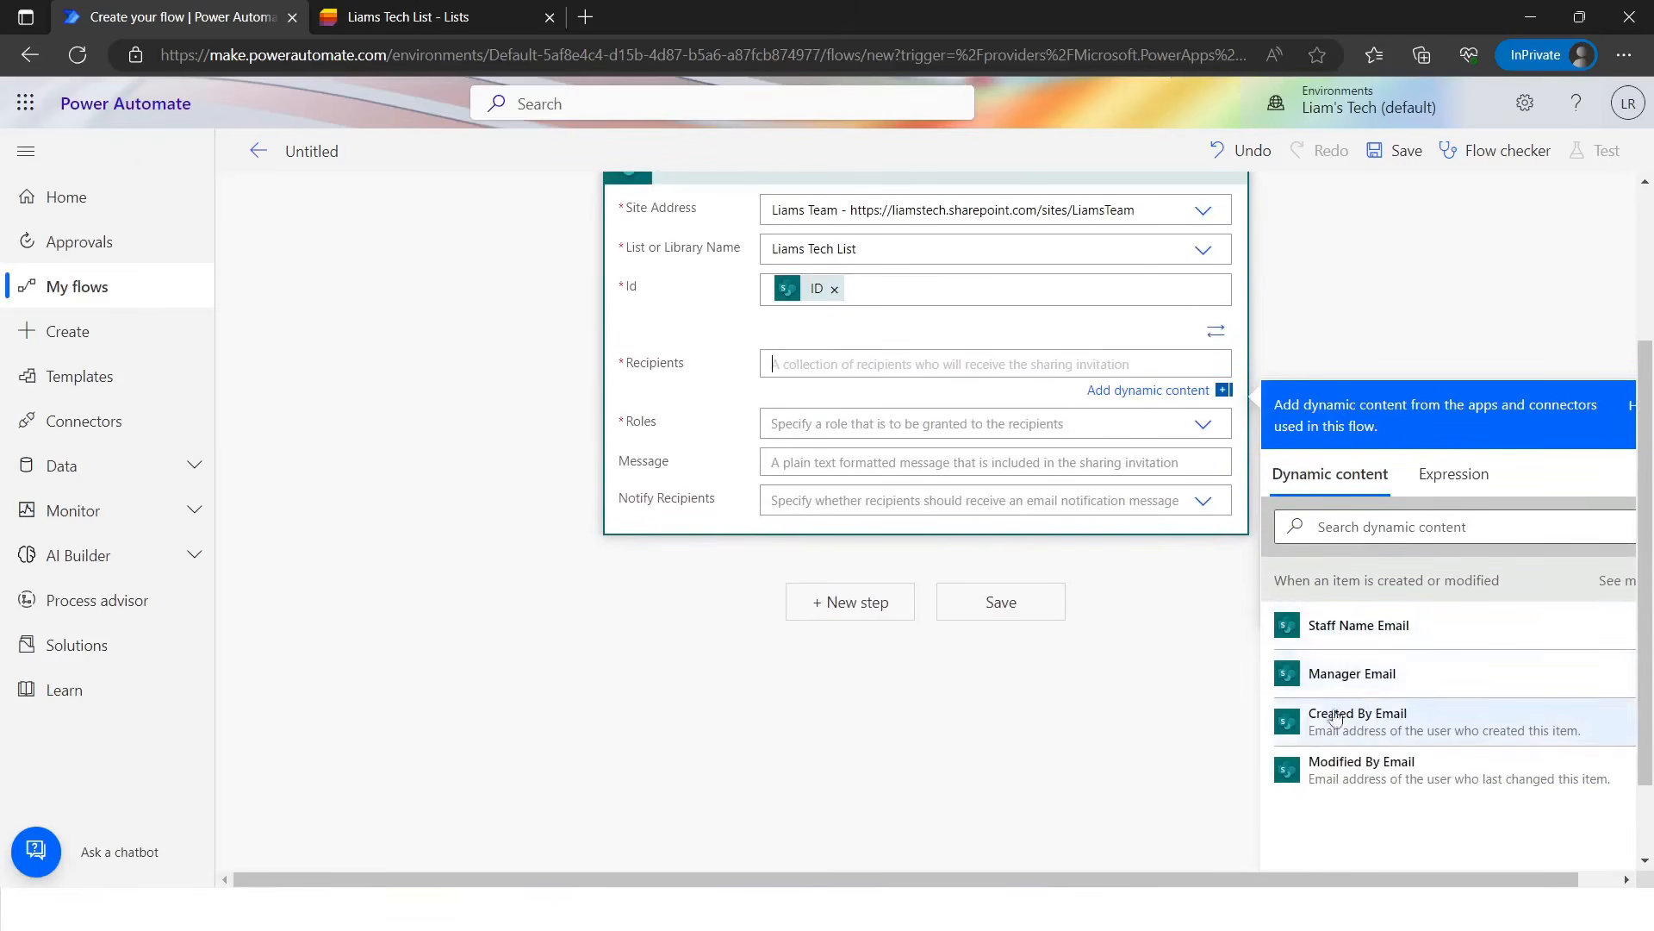
{"action": "left_click", "coordinate": [403, 20]}
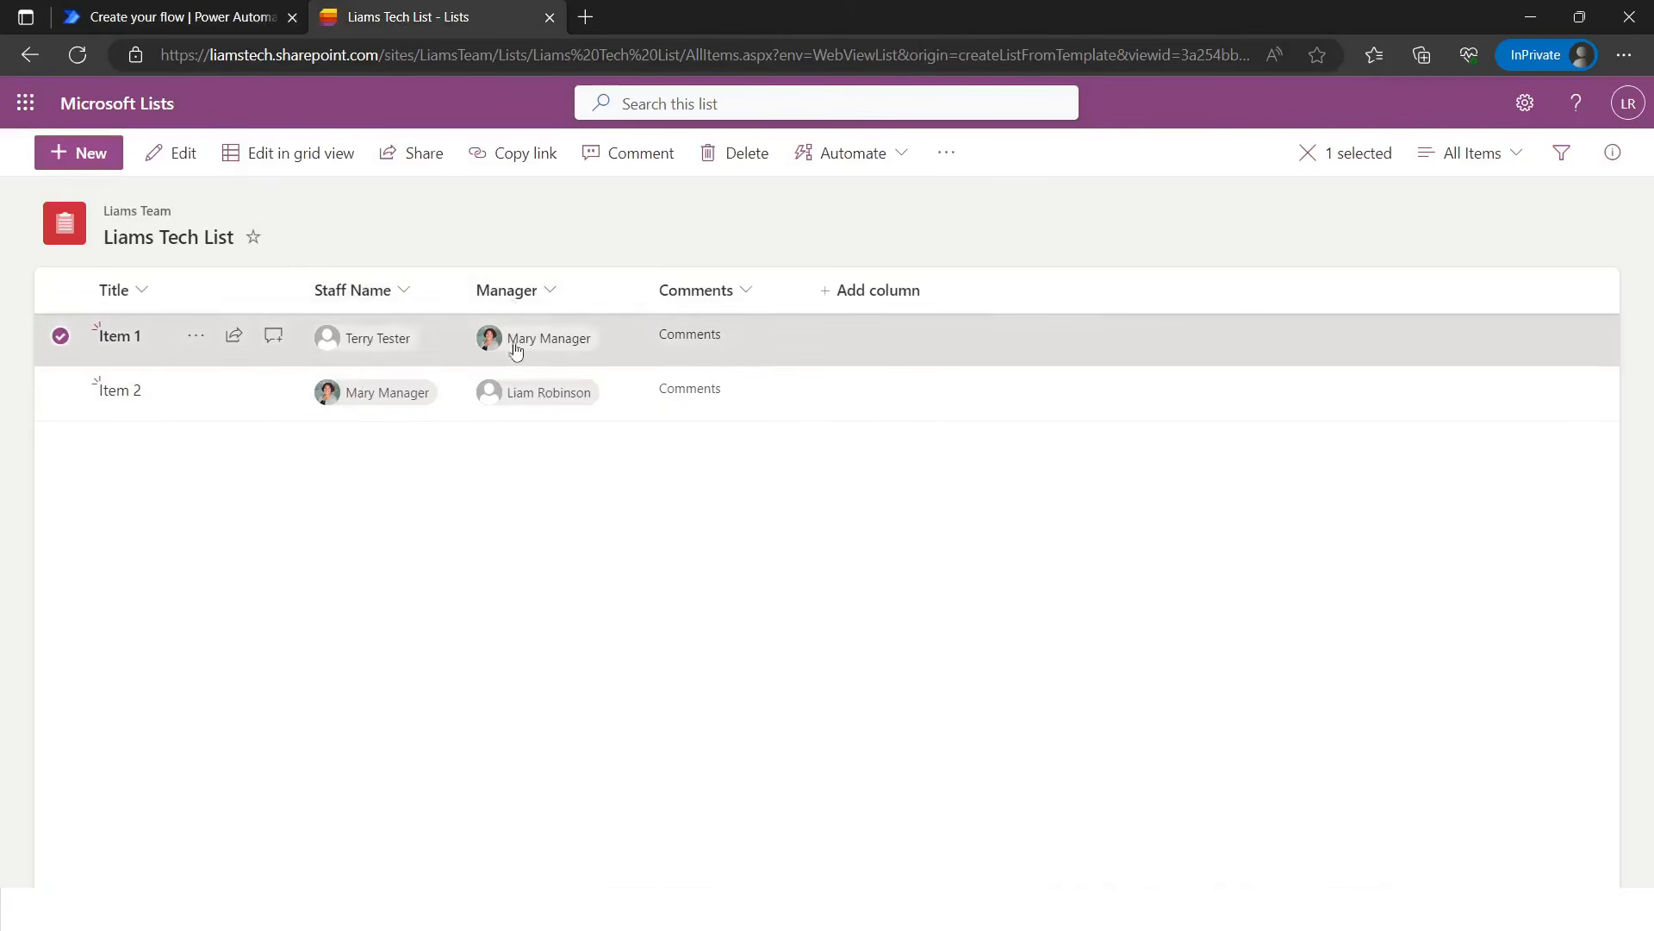
{"action": "left_click", "coordinate": [172, 18]}
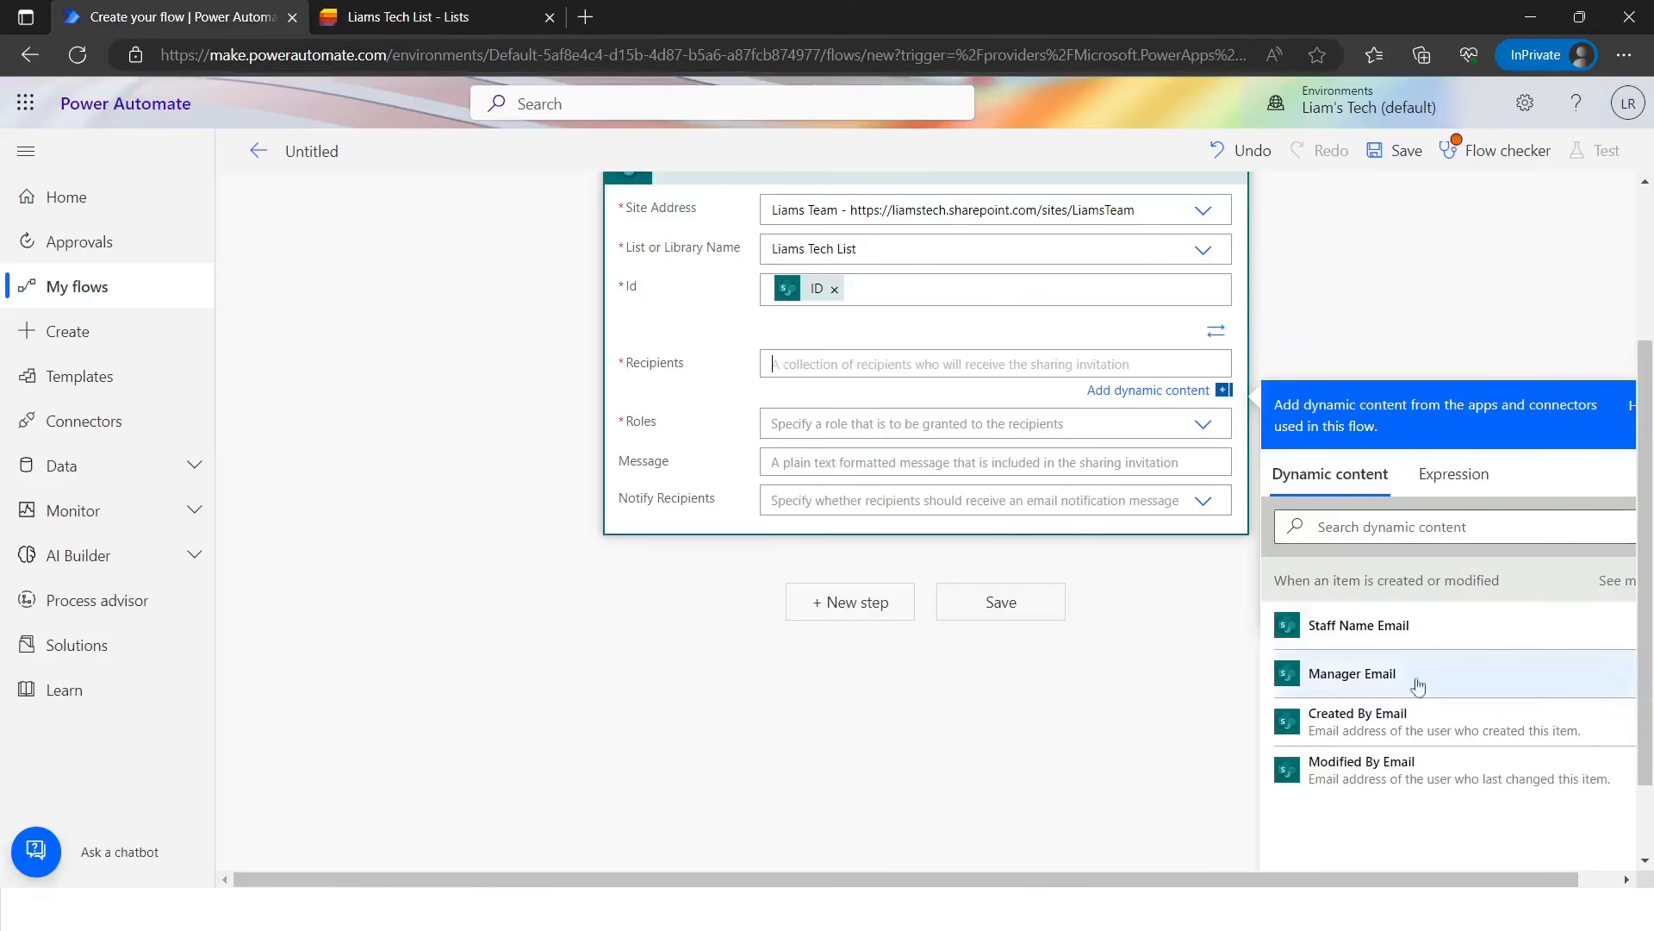
{"action": "left_click", "coordinate": [1408, 627]}
{"action": "scroll", "coordinate": [789, 399], "scroll_direction": "up", "scroll_amount": 2}
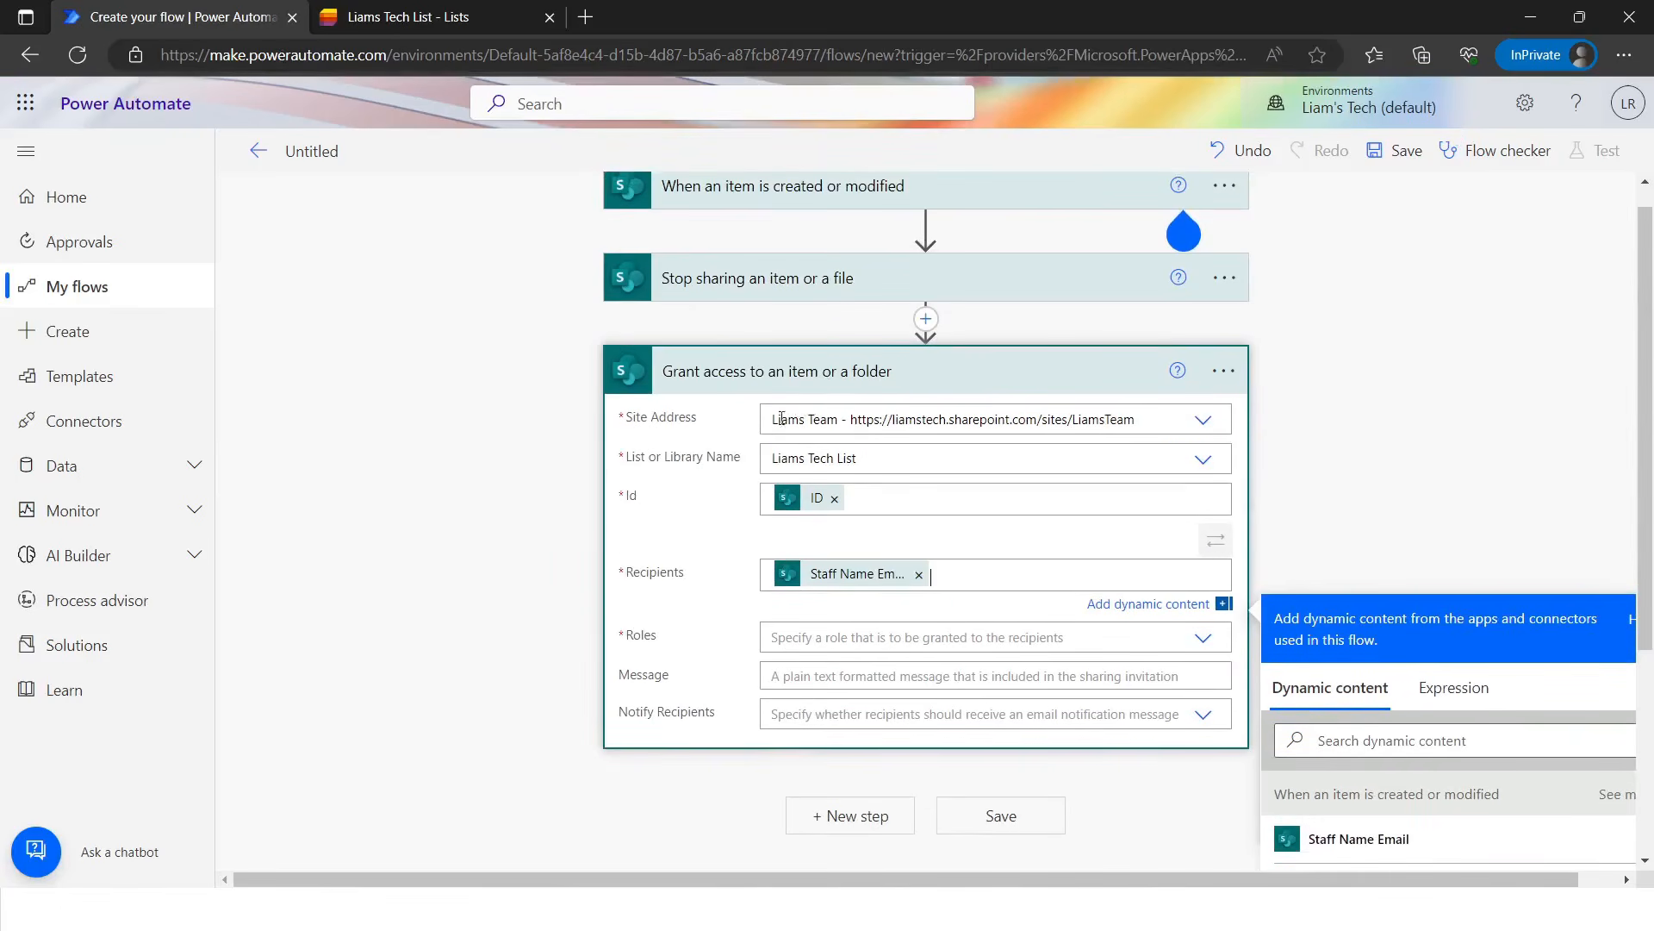
- Turn off recipient notifications in the grant-access action and set its role to Can view, checking the list's person columns
{"action": "left_click", "coordinate": [806, 724]}
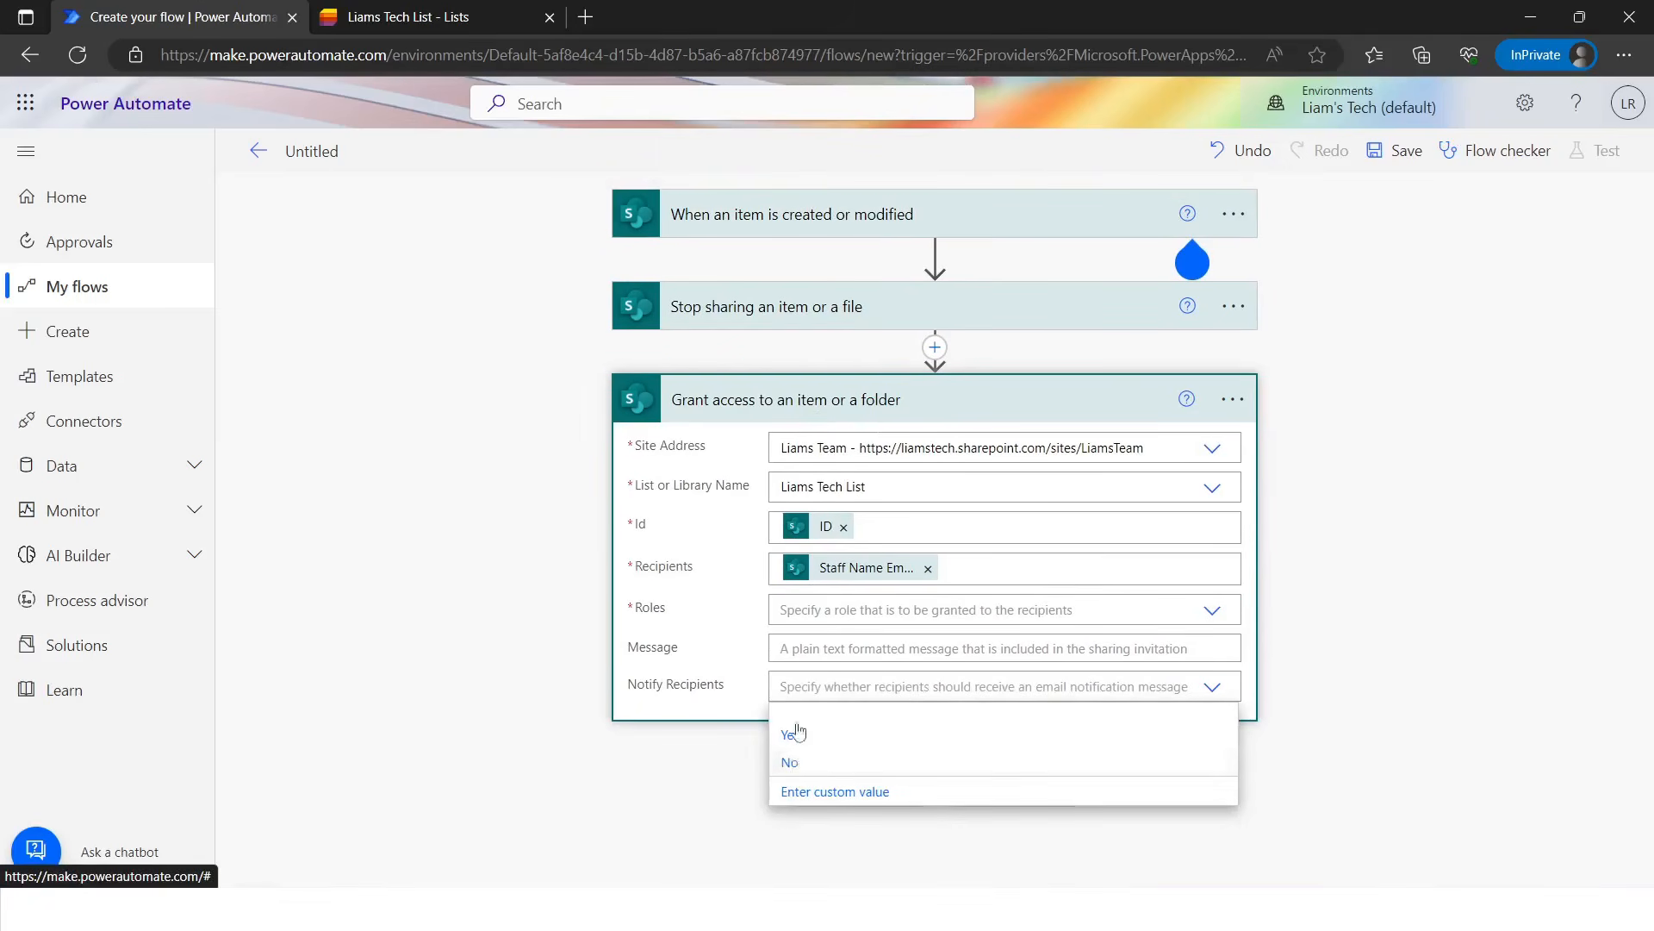
{"action": "left_click", "coordinate": [793, 760]}
{"action": "left_click", "coordinate": [953, 616]}
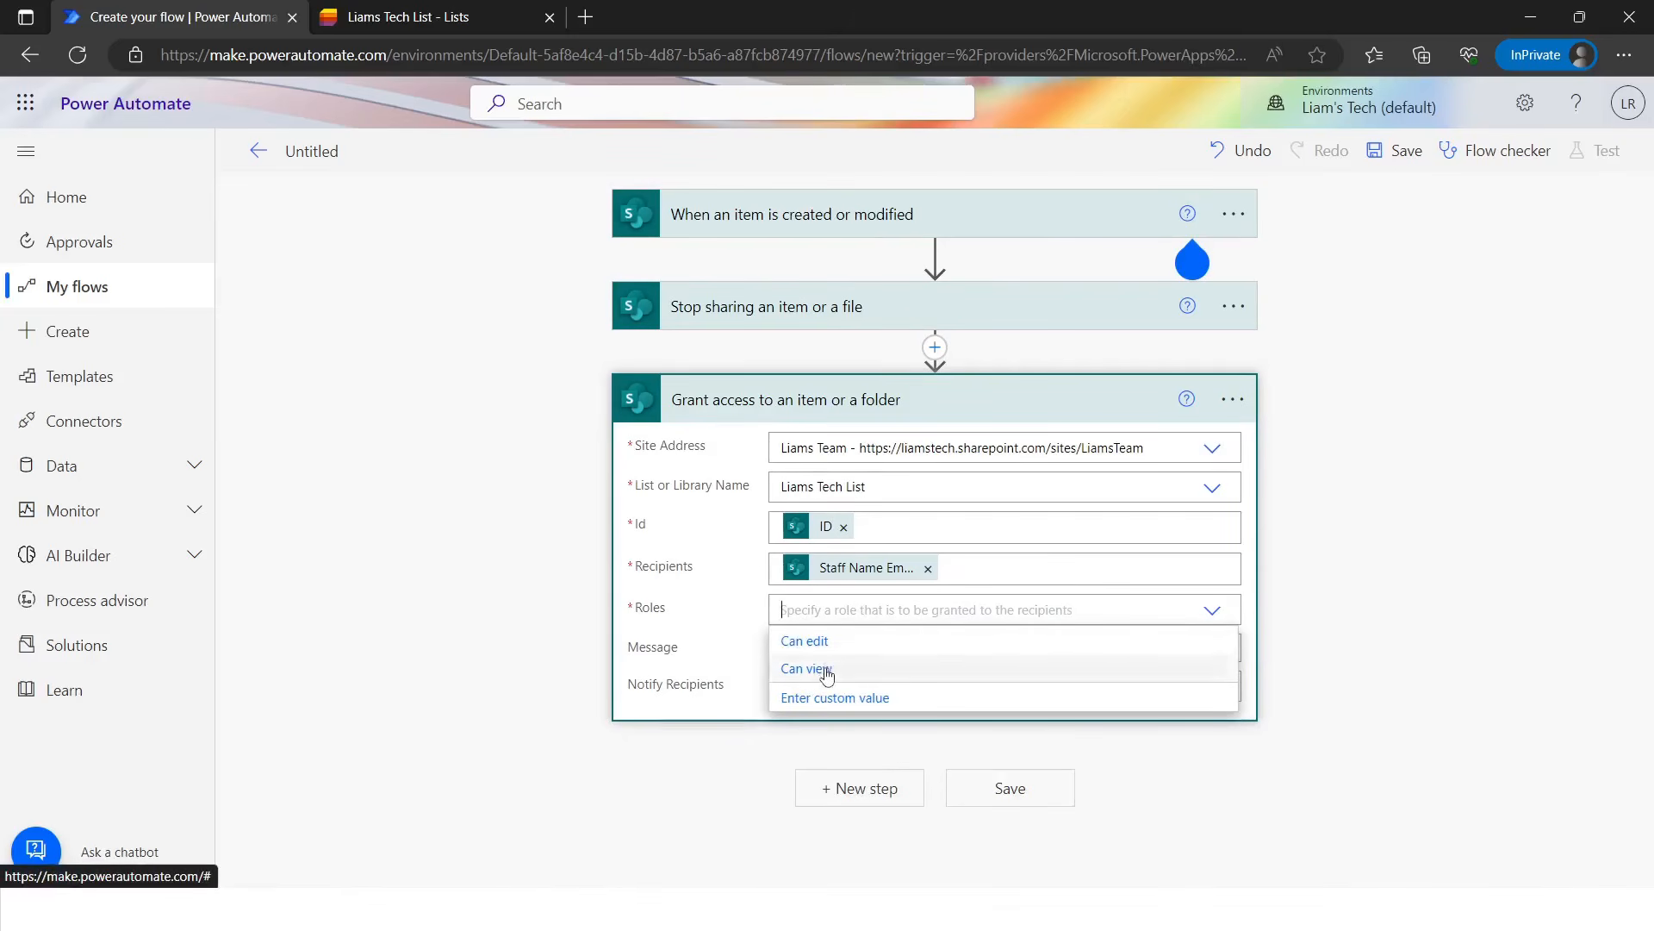
{"action": "left_click", "coordinate": [825, 670]}
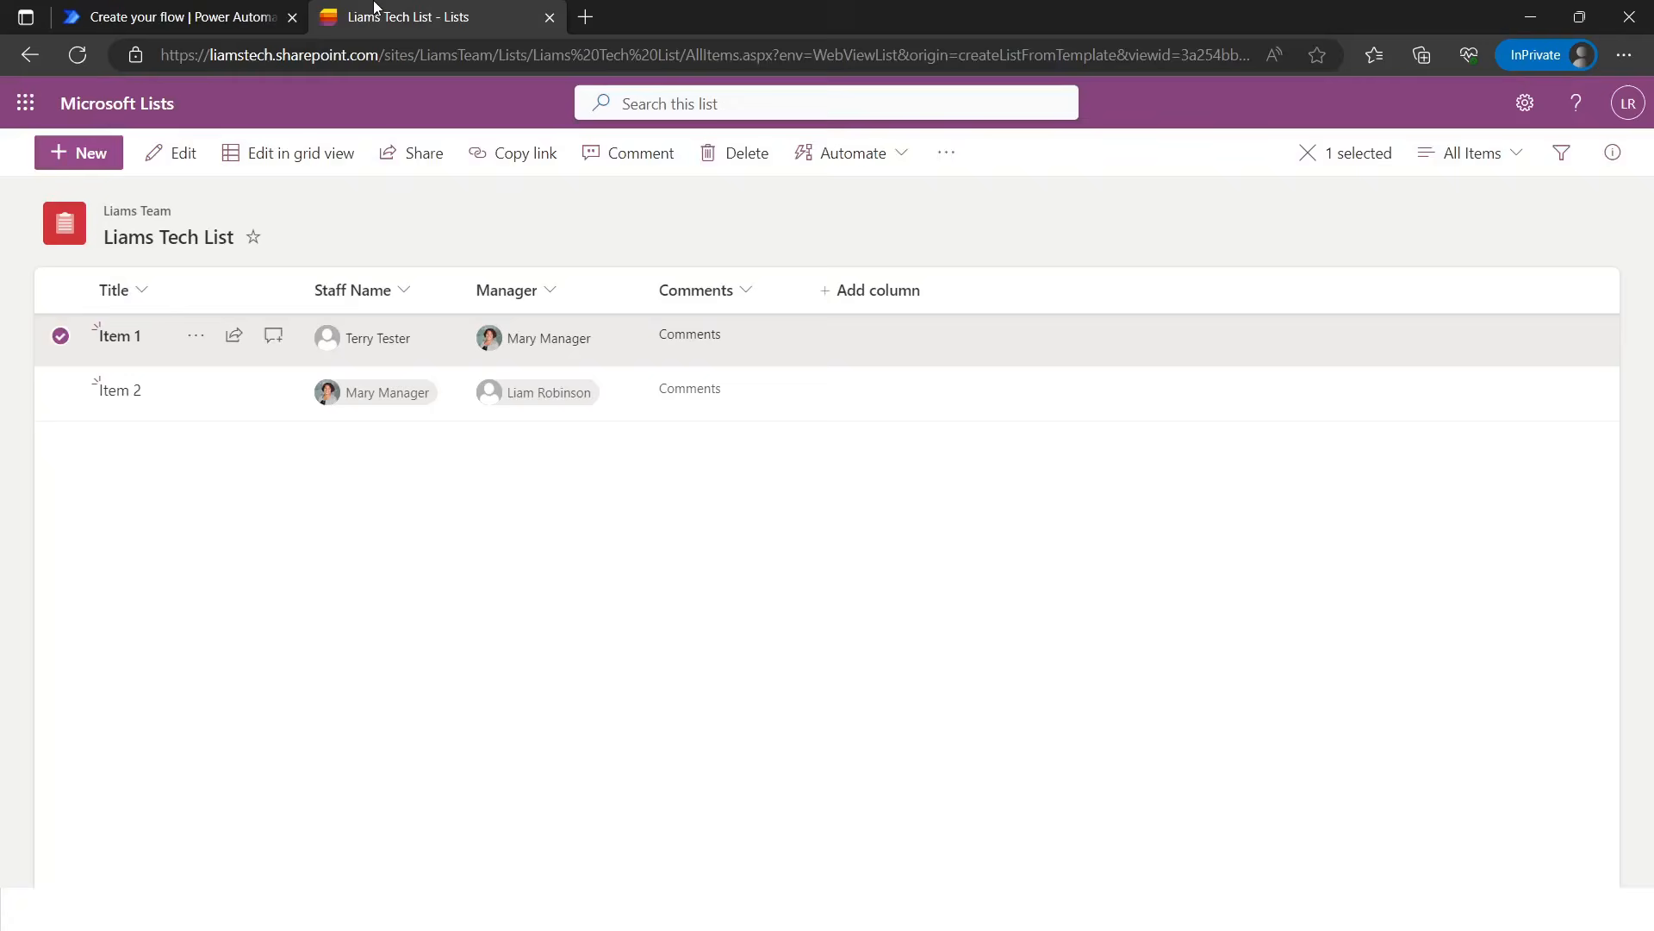
{"action": "left_click", "coordinate": [379, 15]}
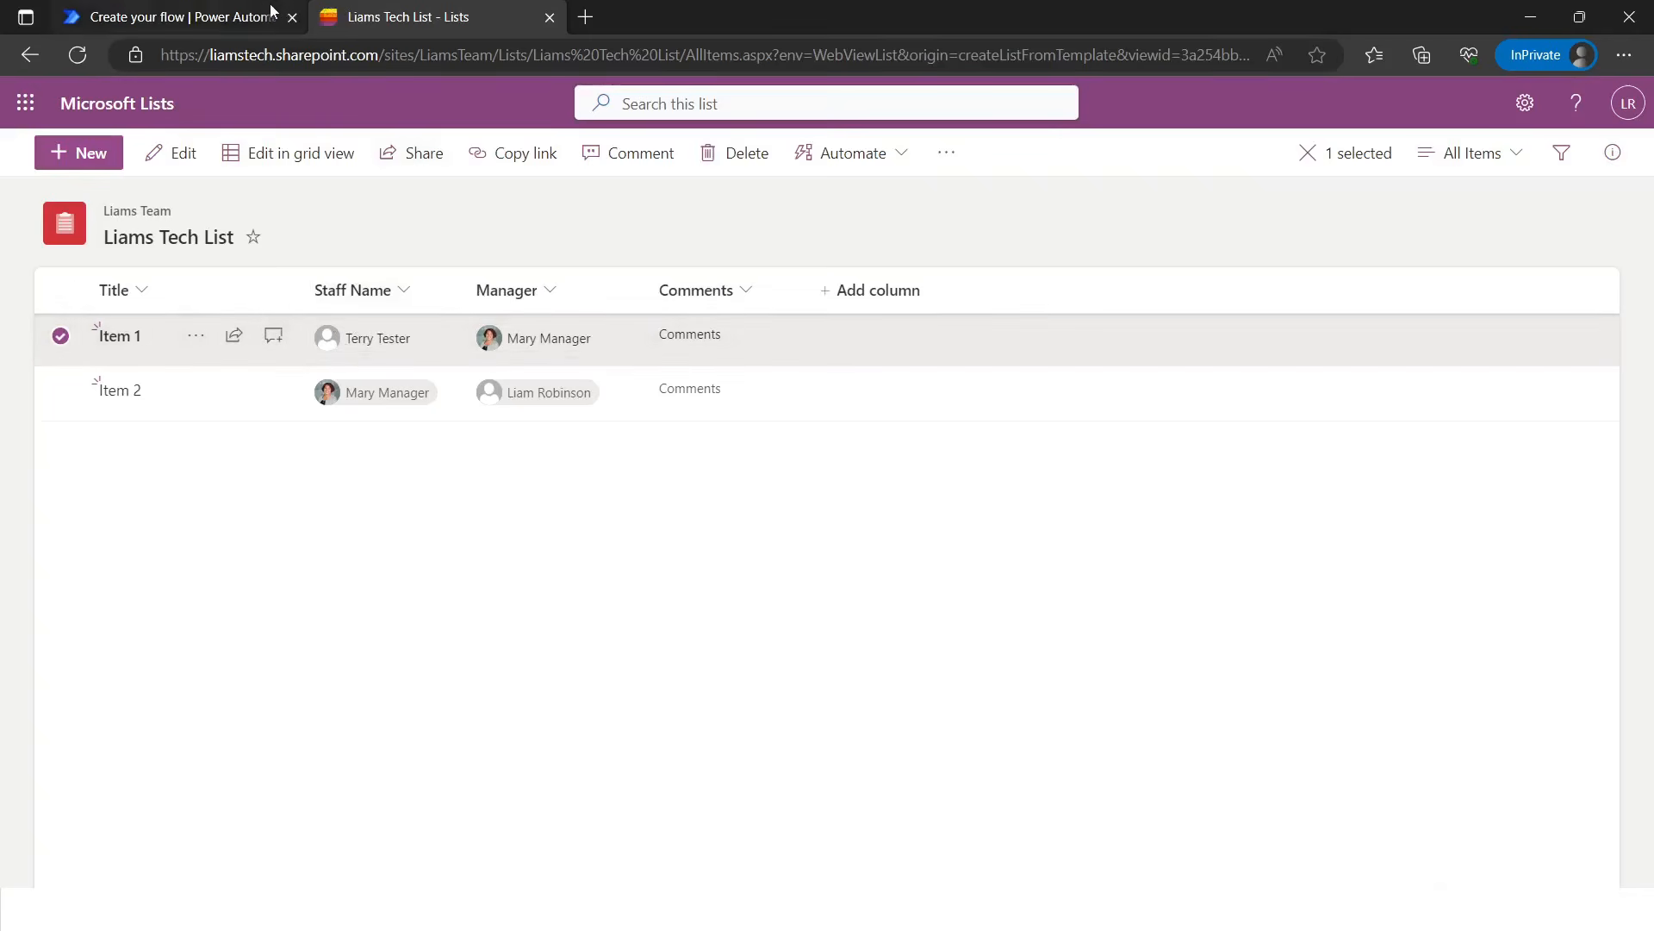
{"action": "left_click", "coordinate": [215, 16]}
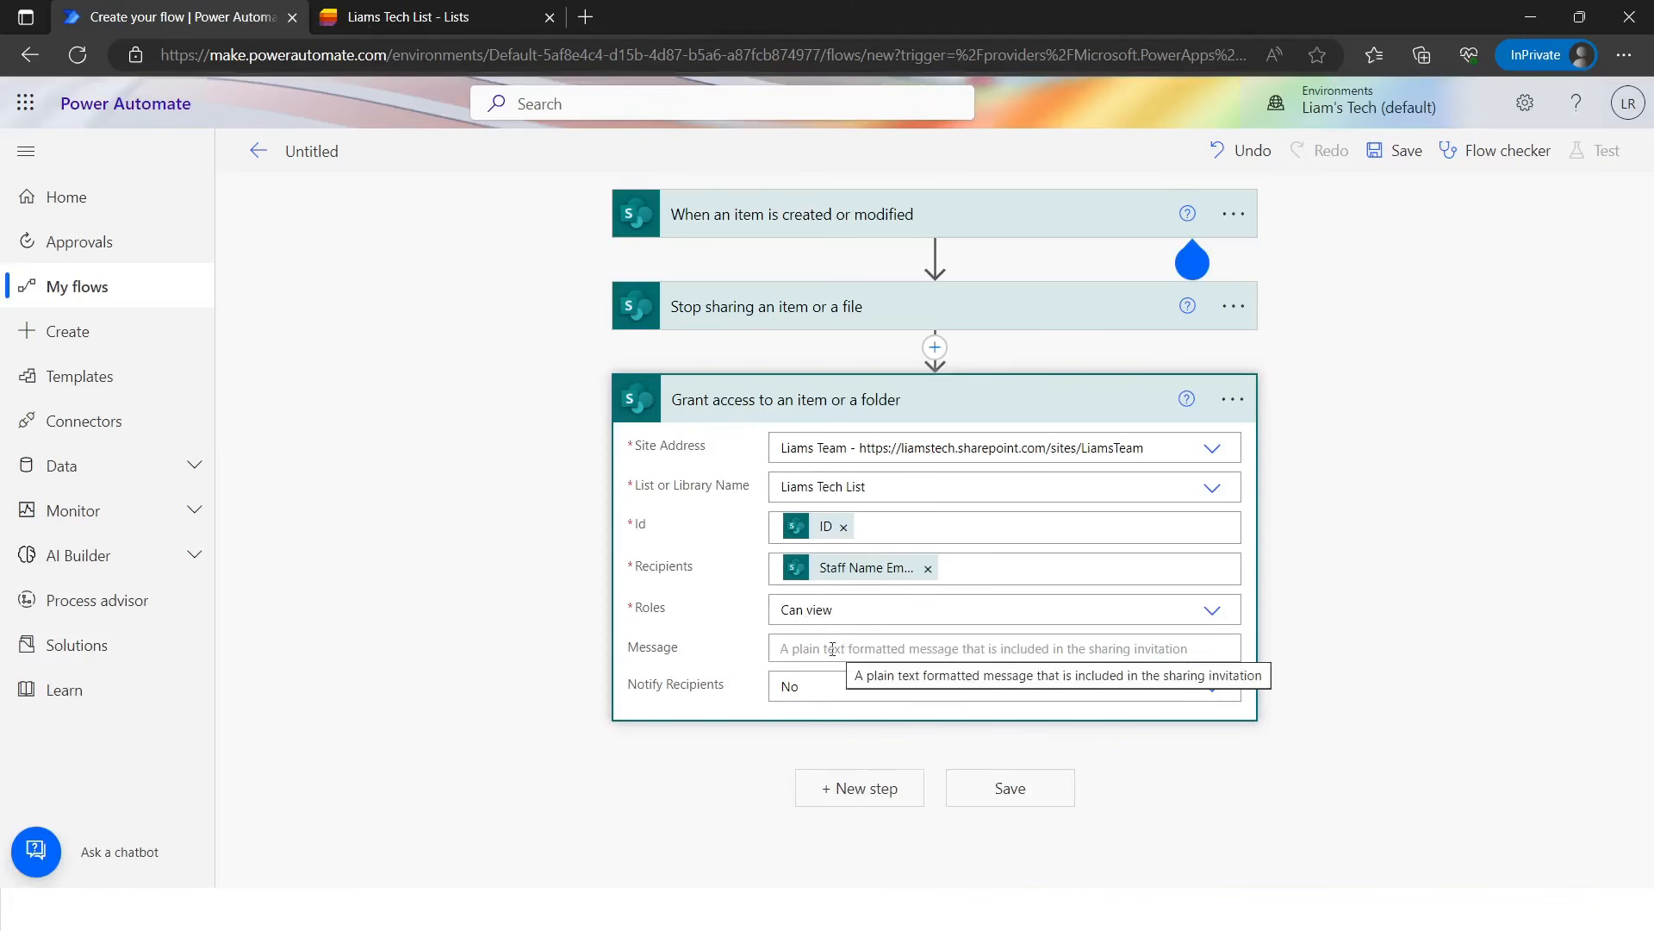
- Add a second SharePoint action "Grant access to an item or a folder" at the end of the flow
{"action": "left_click", "coordinate": [860, 788]}
{"action": "type", "text": "grant"}
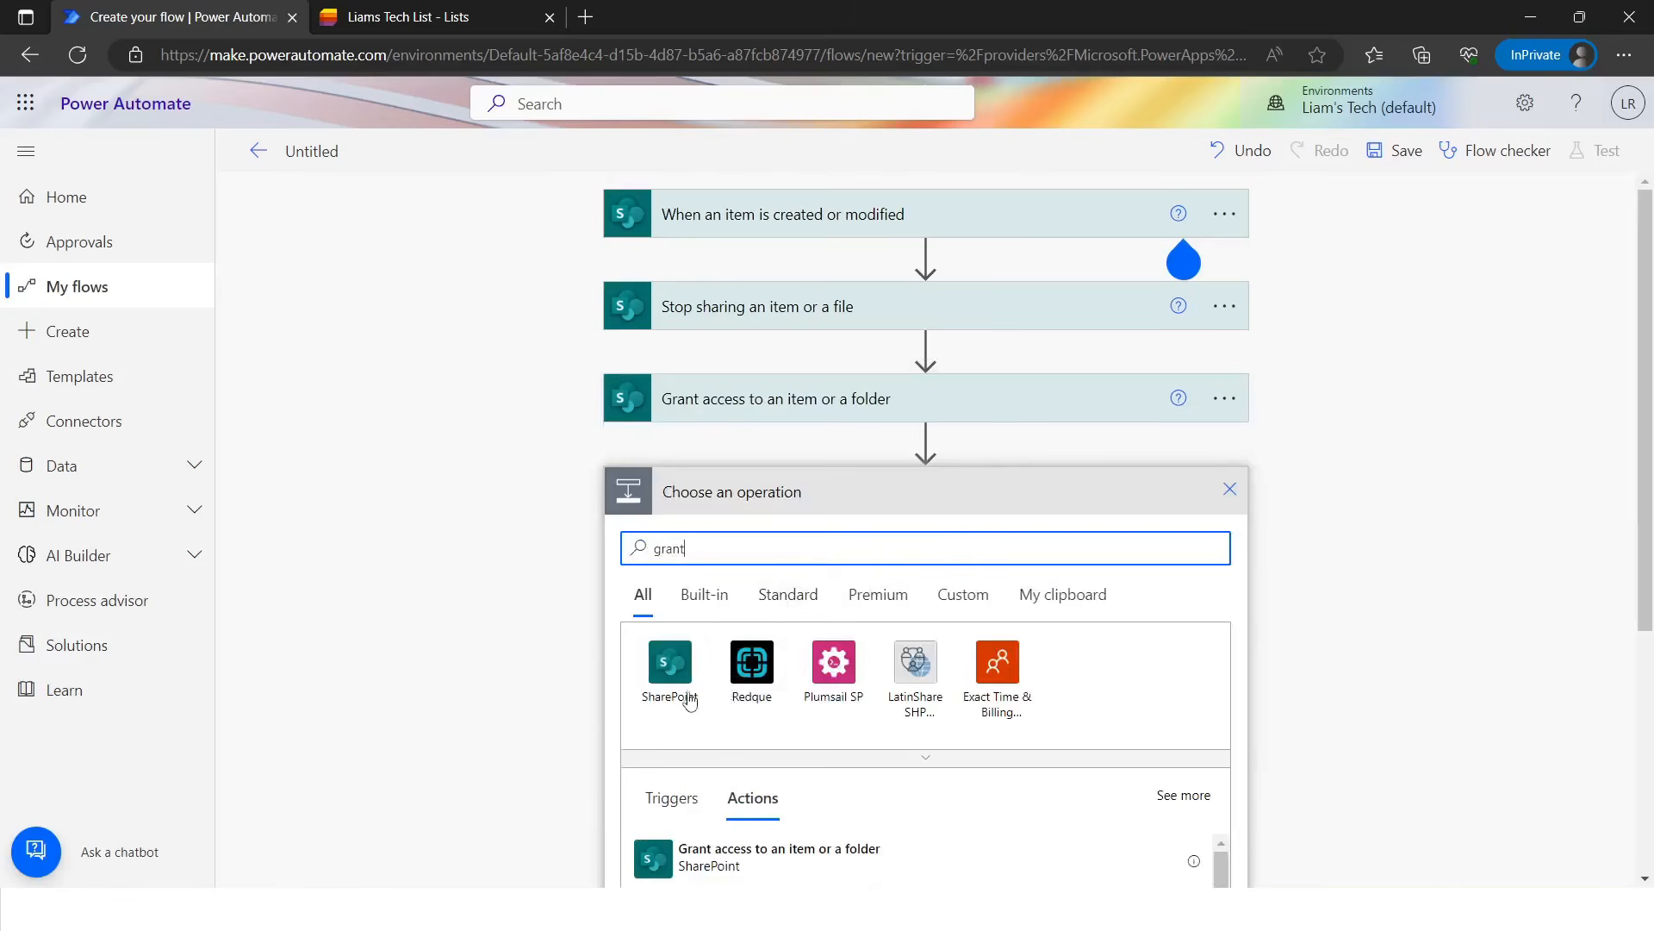
{"action": "scroll", "coordinate": [843, 732], "scroll_direction": "down", "scroll_amount": 1}
{"action": "left_click", "coordinate": [866, 748]}
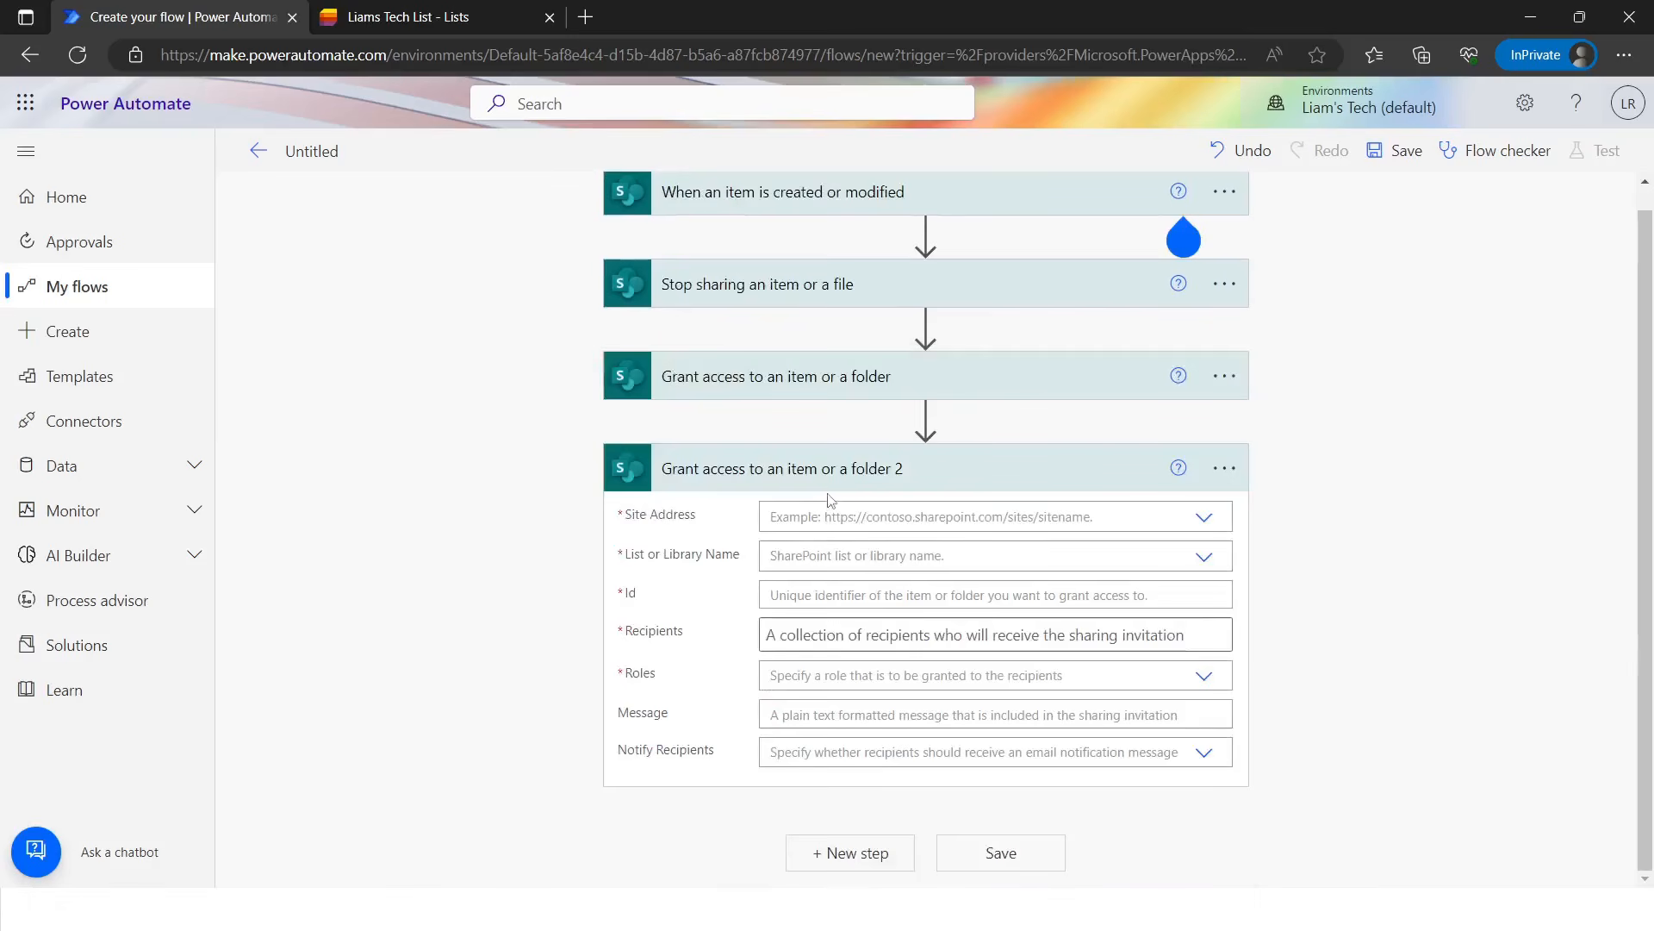
- Configure the second grant-access action with the Liams Team site, Liams Tech List and the trigger's ID as item identifier
{"action": "left_click", "coordinate": [870, 521]}
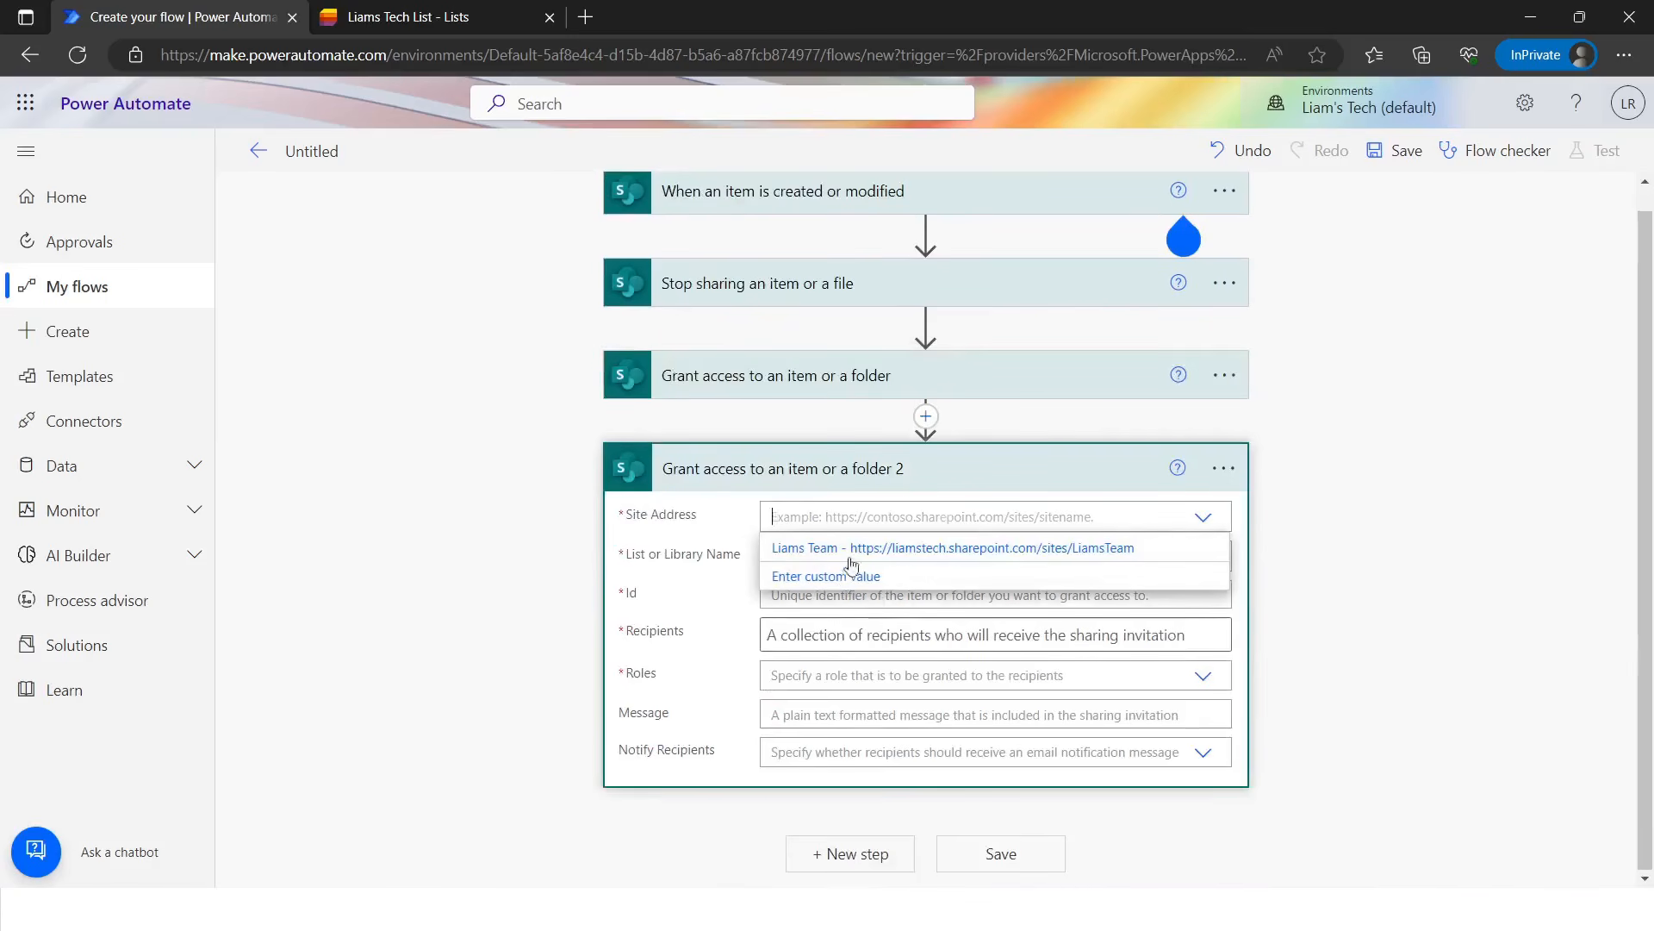
{"action": "left_click", "coordinate": [864, 548]}
{"action": "left_click", "coordinate": [865, 556]}
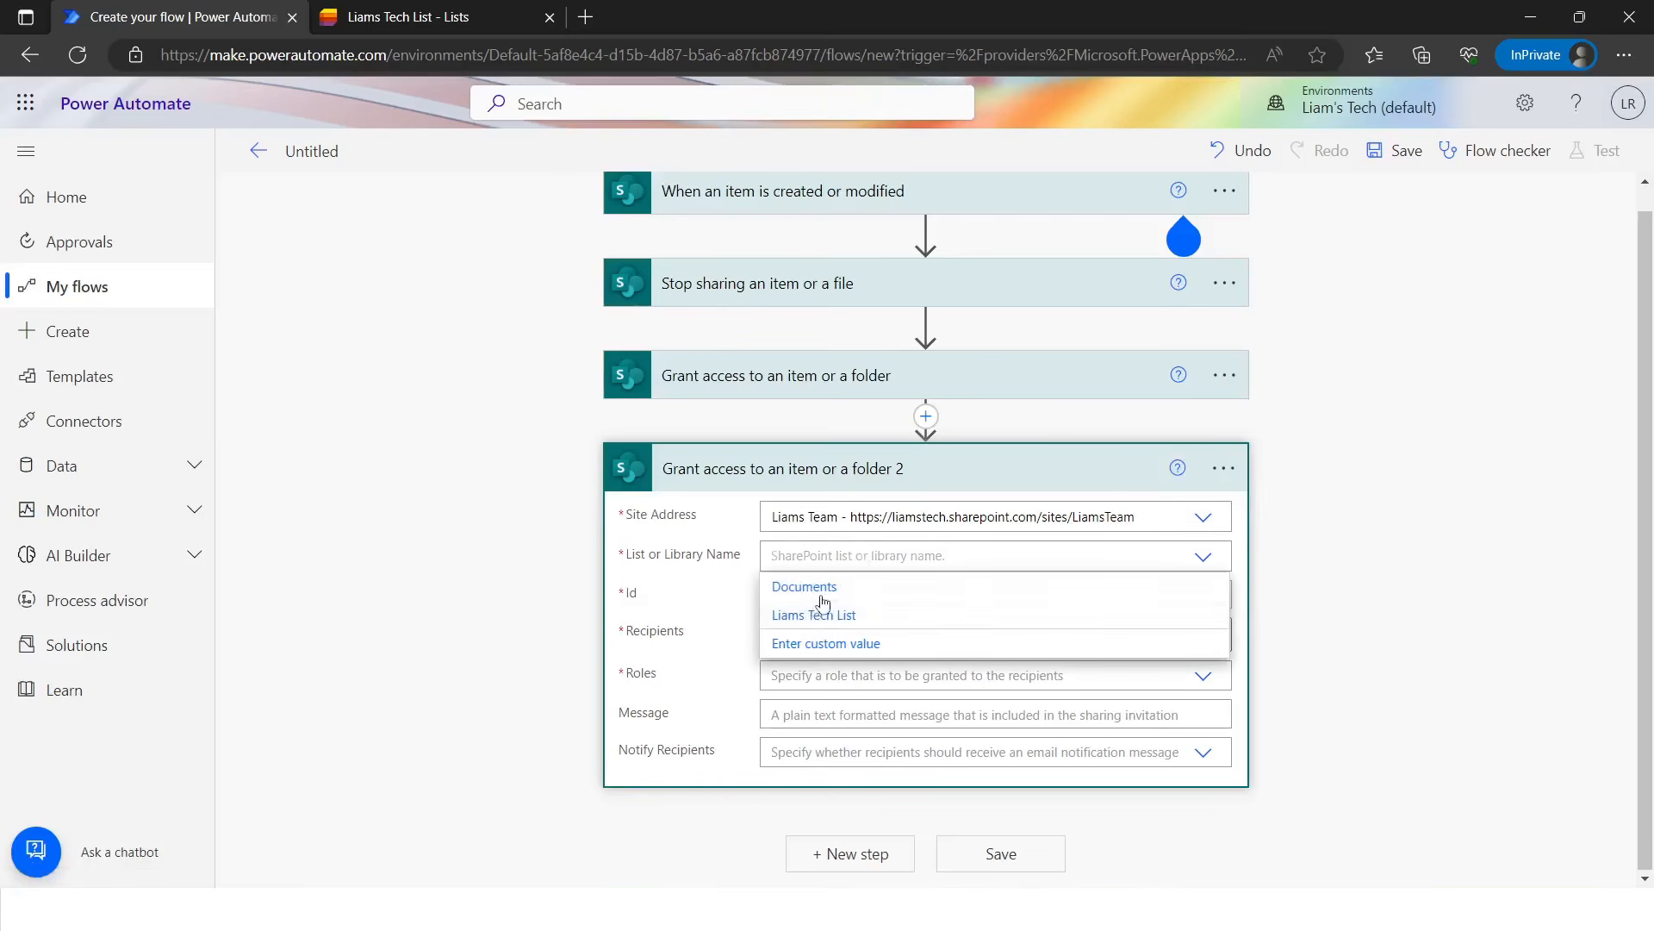
{"action": "left_click", "coordinate": [831, 617]}
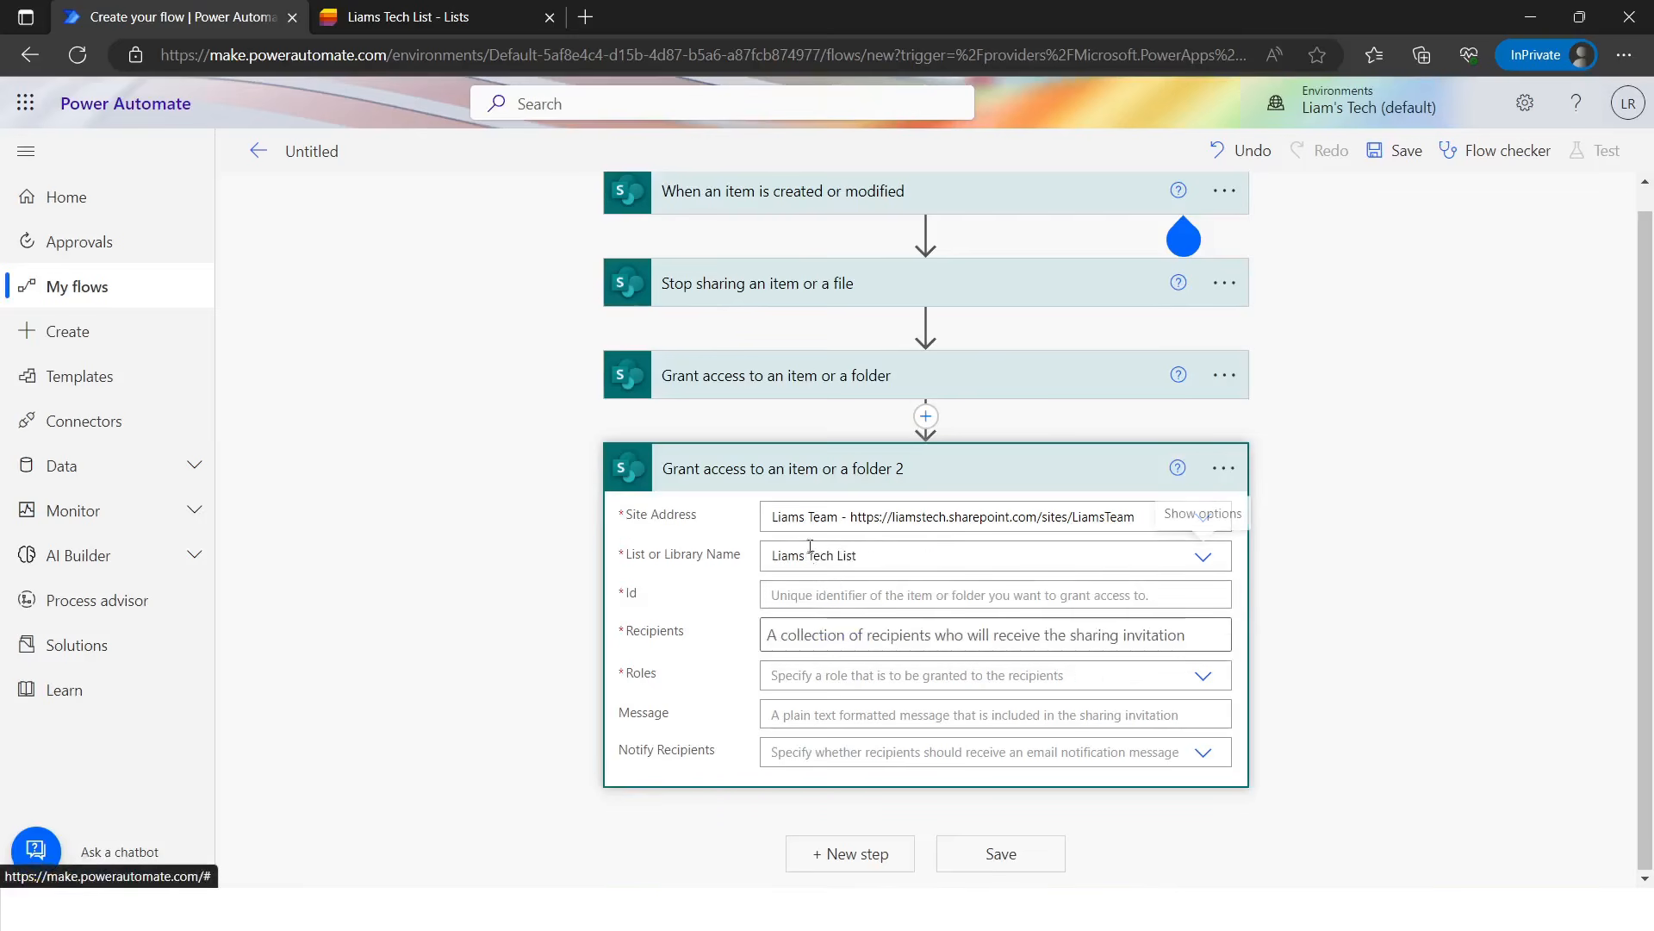
{"action": "left_click", "coordinate": [851, 594]}
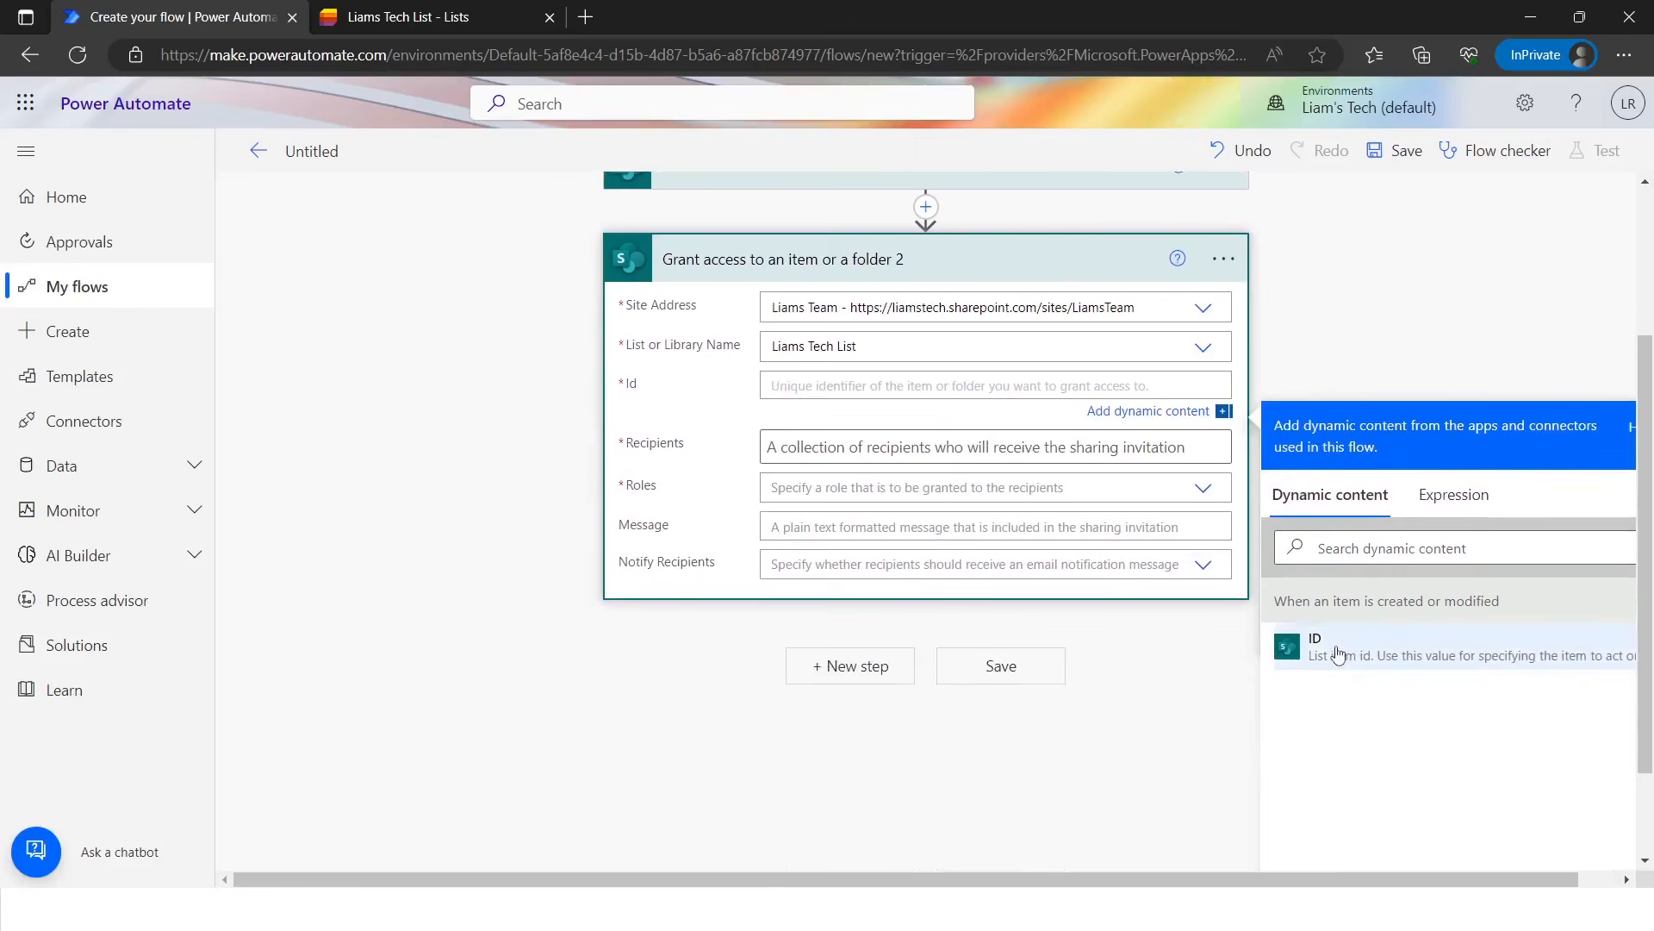
{"action": "left_click", "coordinate": [1339, 653]}
- Set the second grant-access action's recipients to the trigger's Manager Email, with the role Can edit and Notify Recipients set to No
{"action": "left_click", "coordinate": [853, 460]}
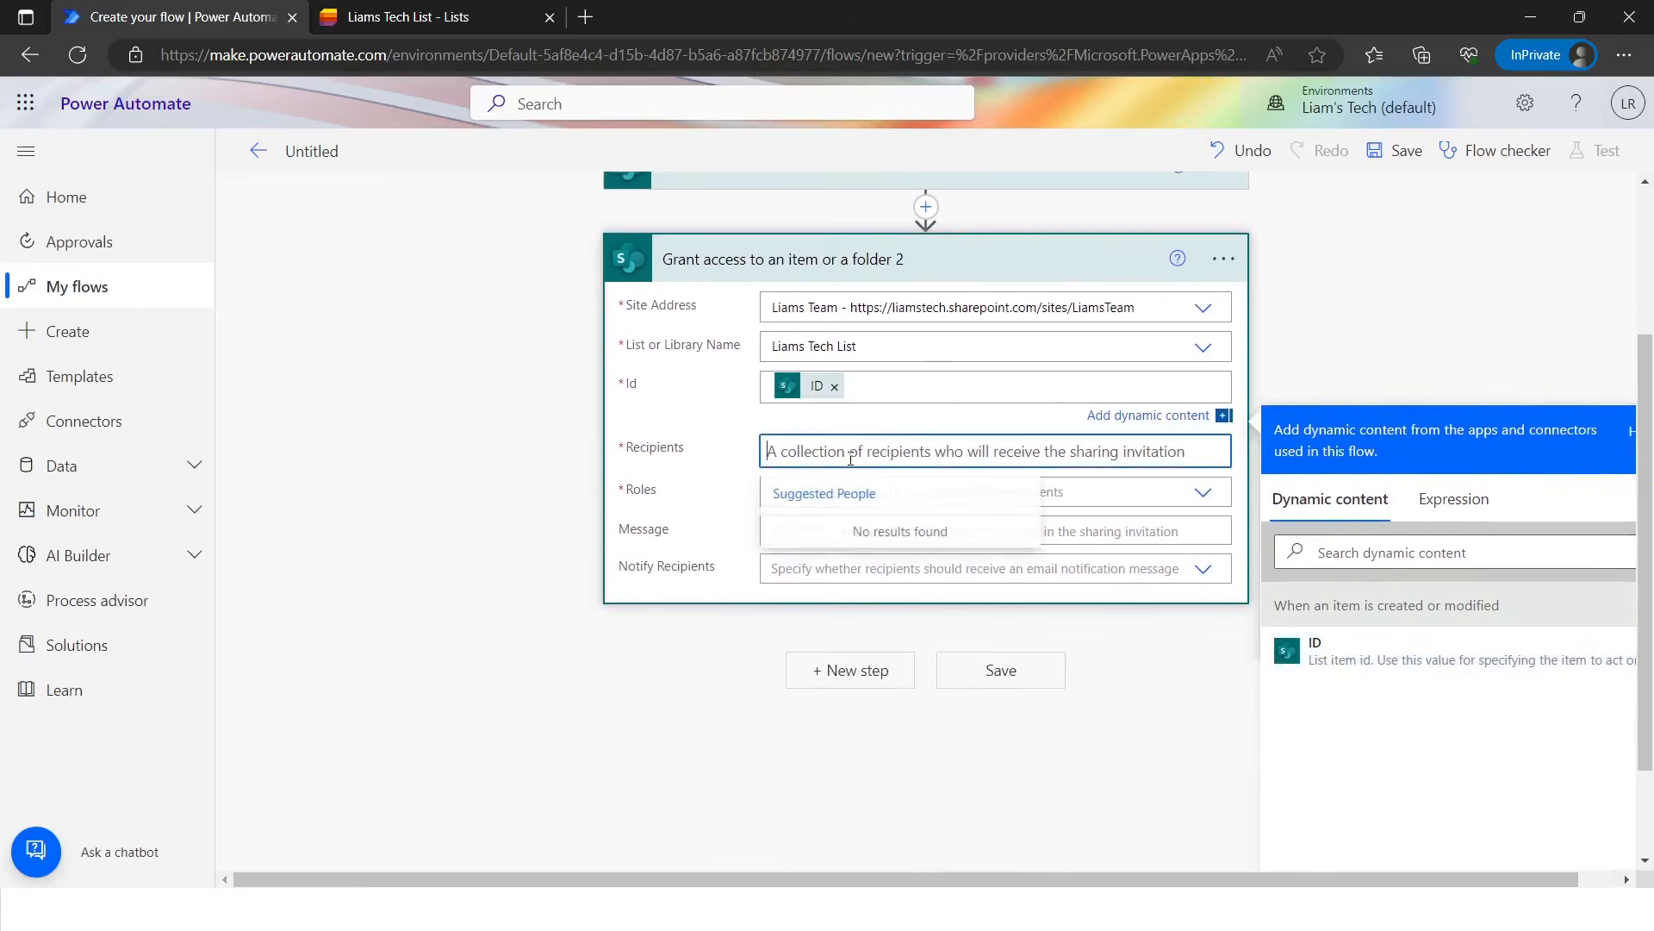
{"action": "left_click", "coordinate": [1141, 642]}
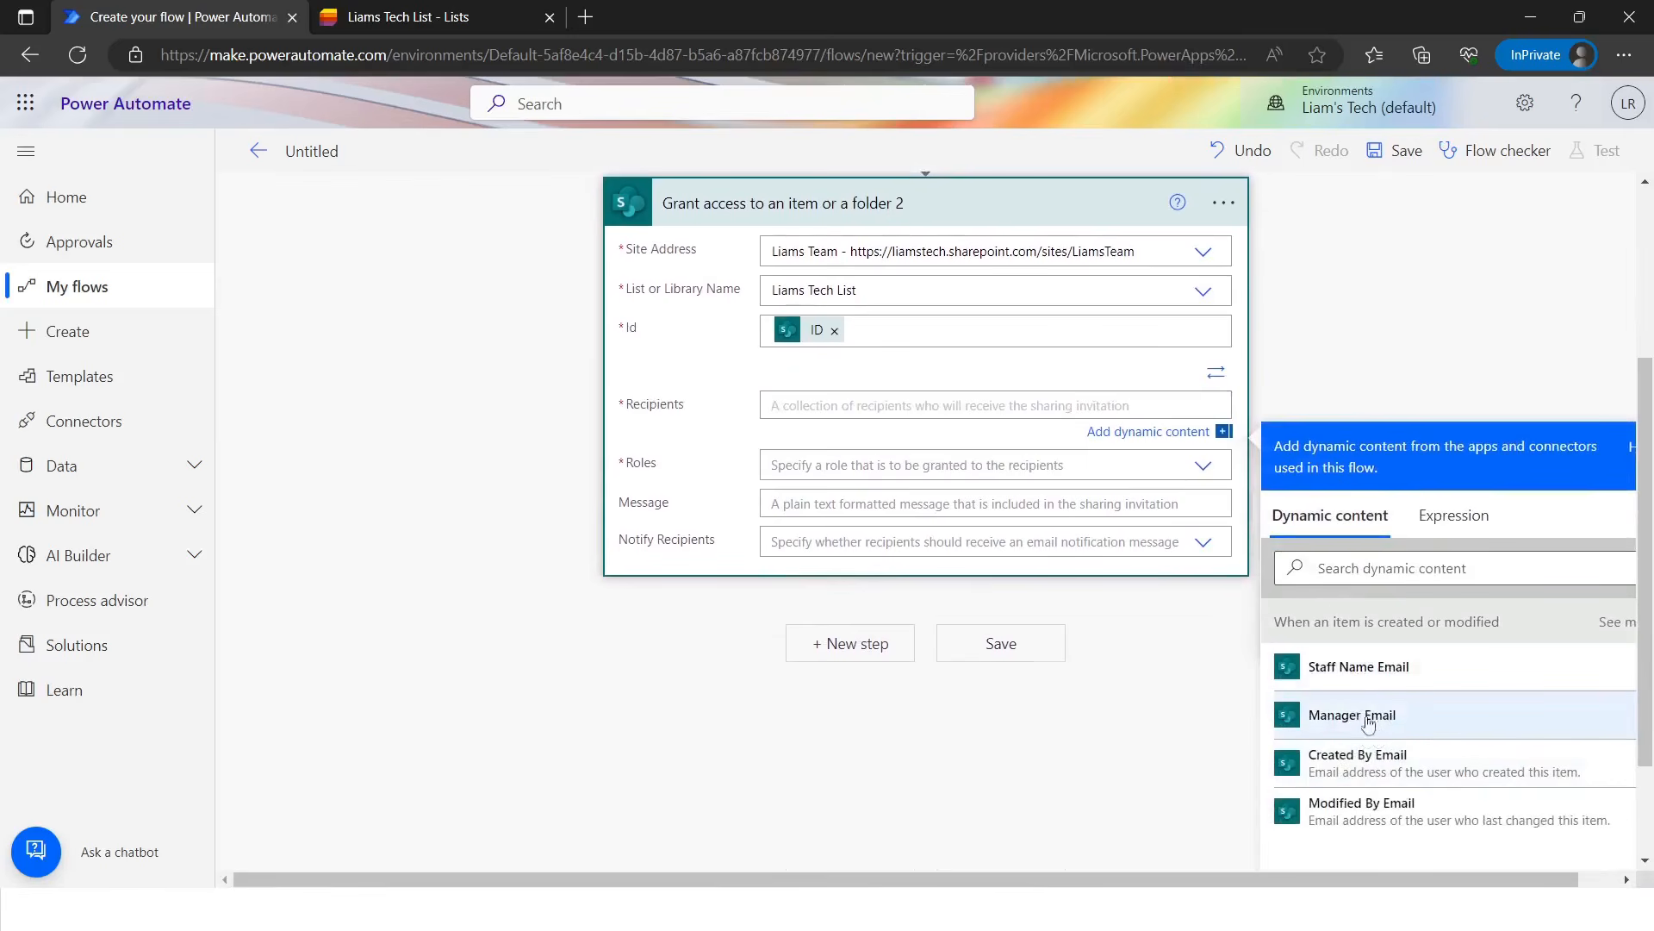
{"action": "left_click", "coordinate": [1377, 724]}
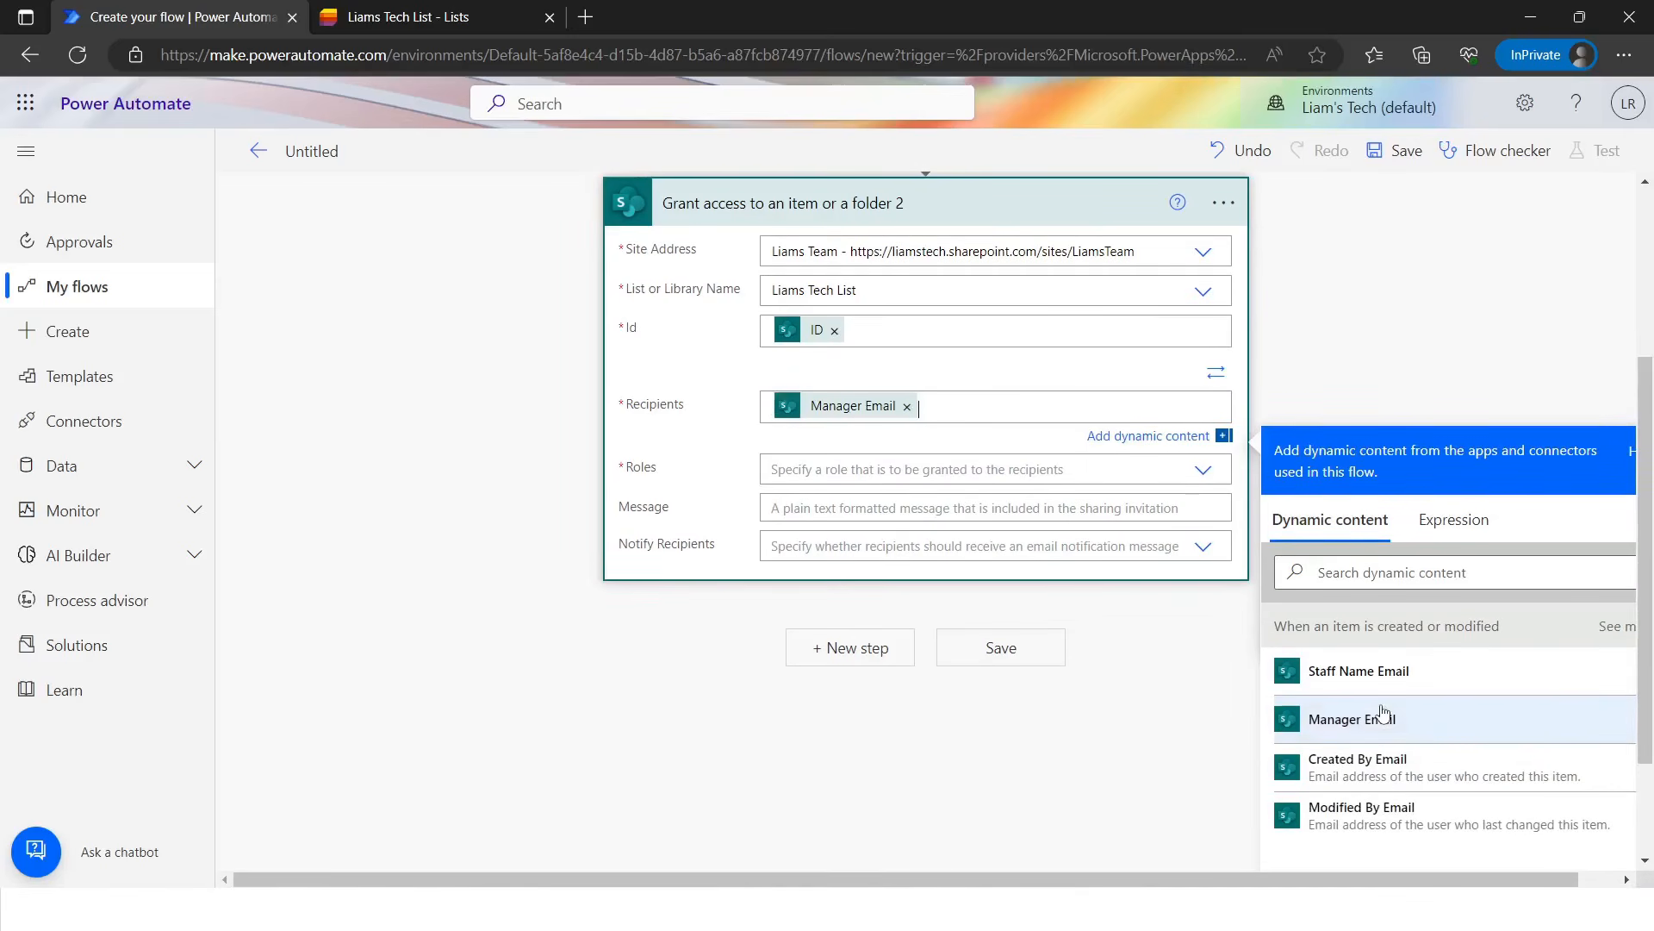
{"action": "left_click", "coordinate": [876, 472]}
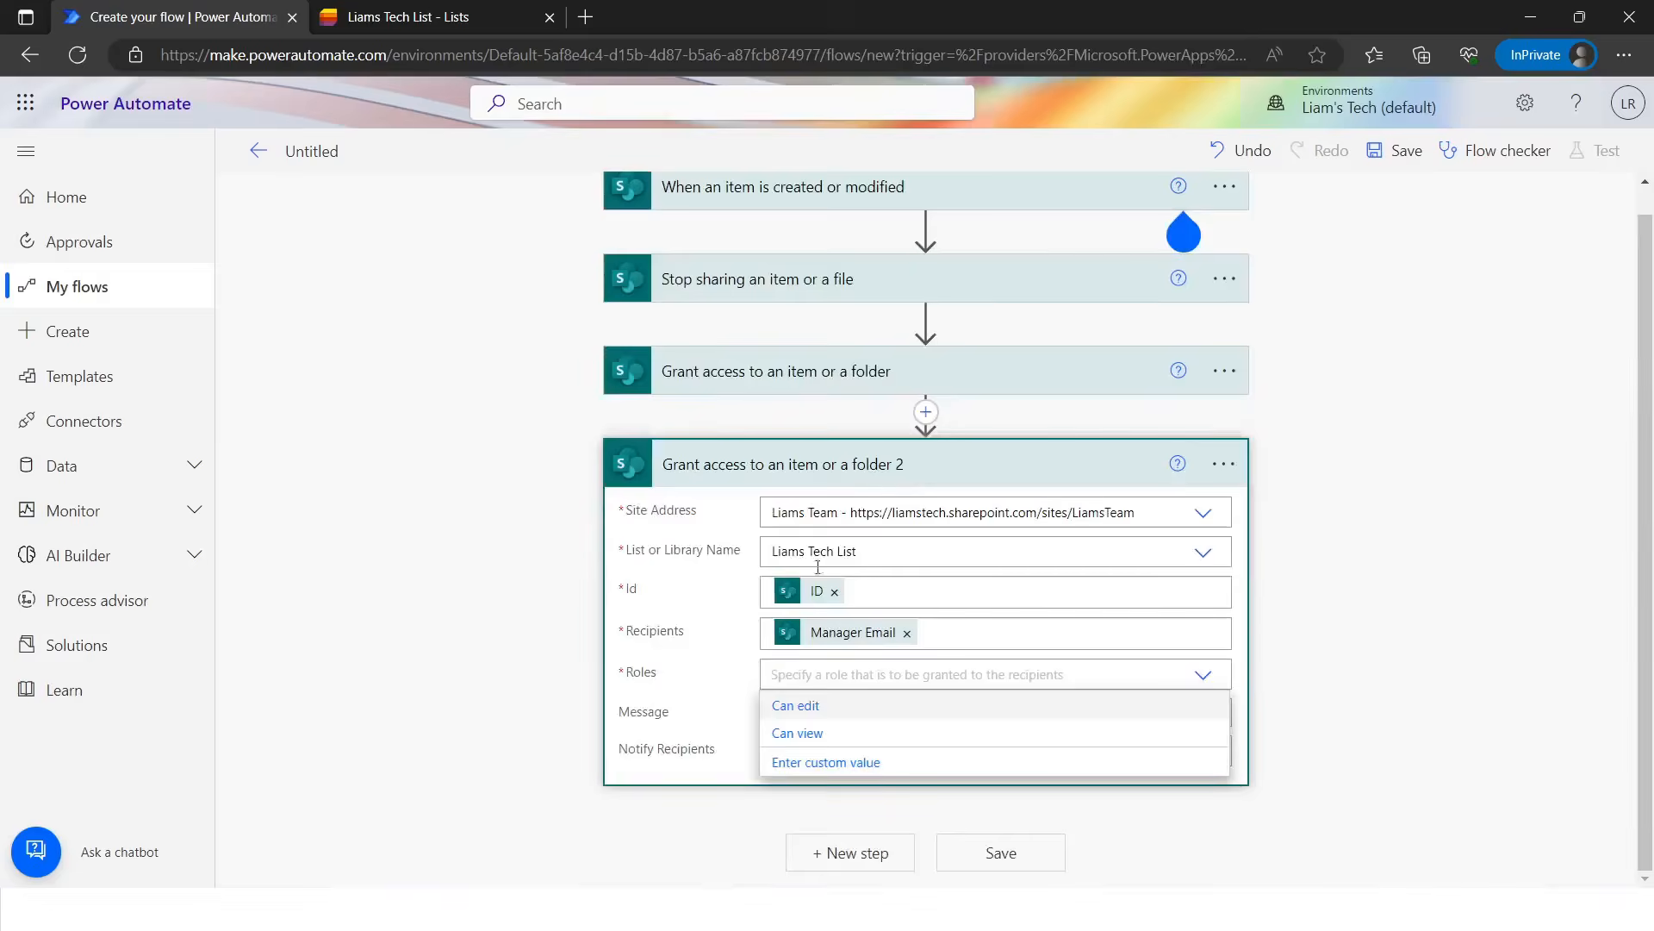
{"action": "left_click", "coordinate": [828, 708]}
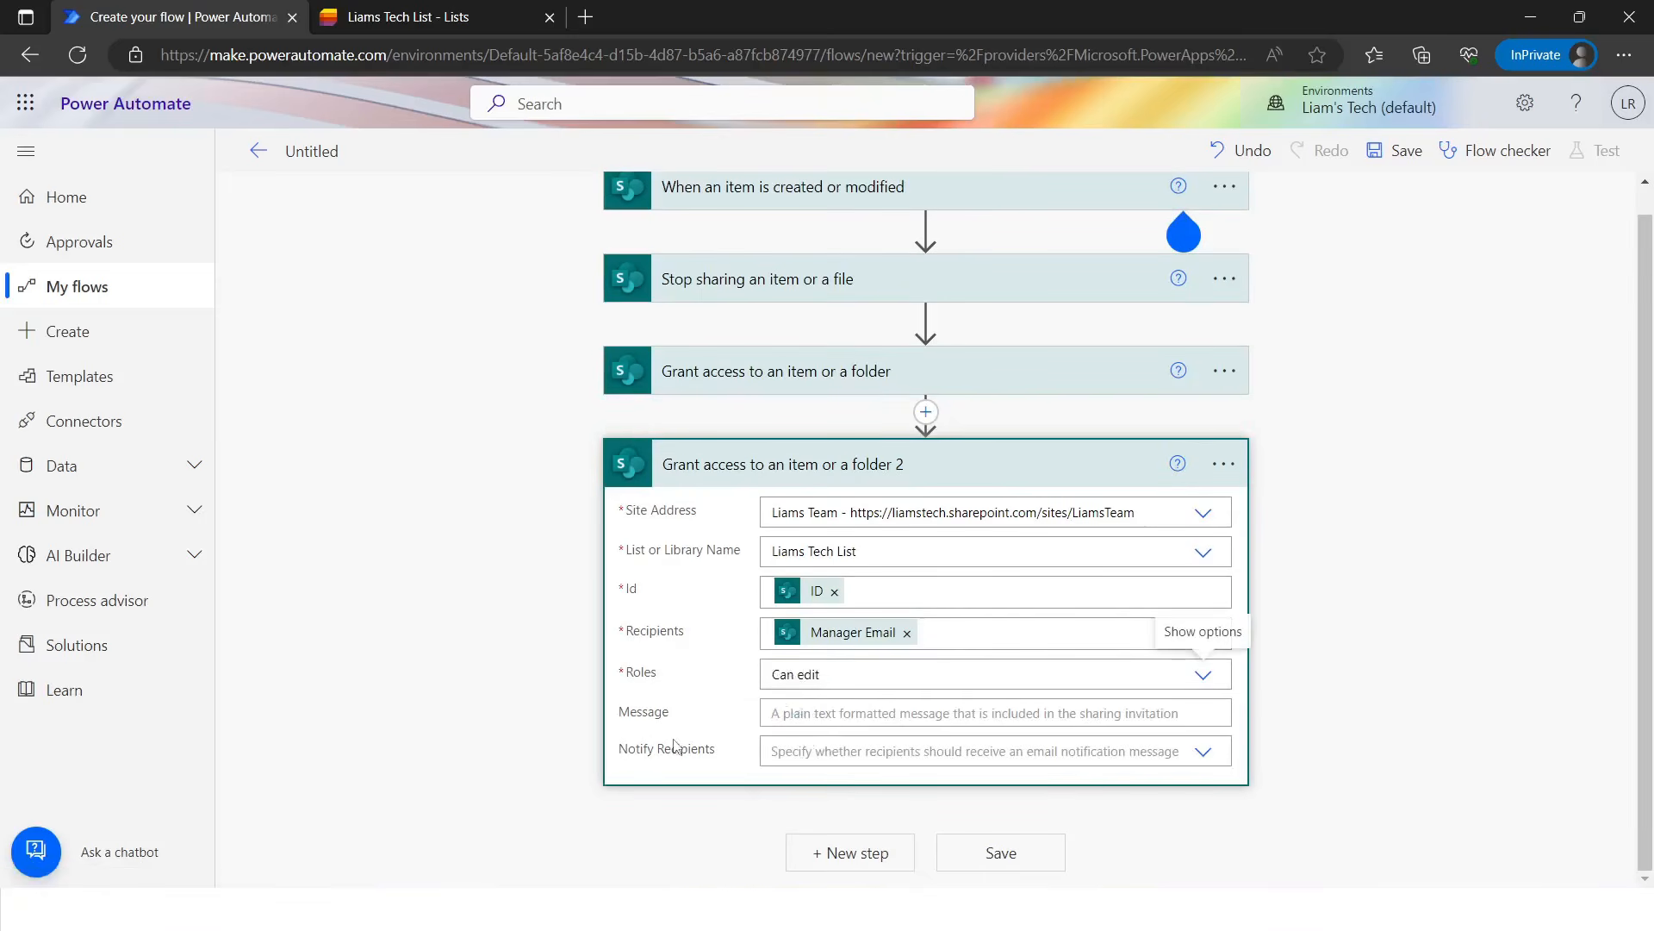
{"action": "left_click", "coordinate": [780, 754]}
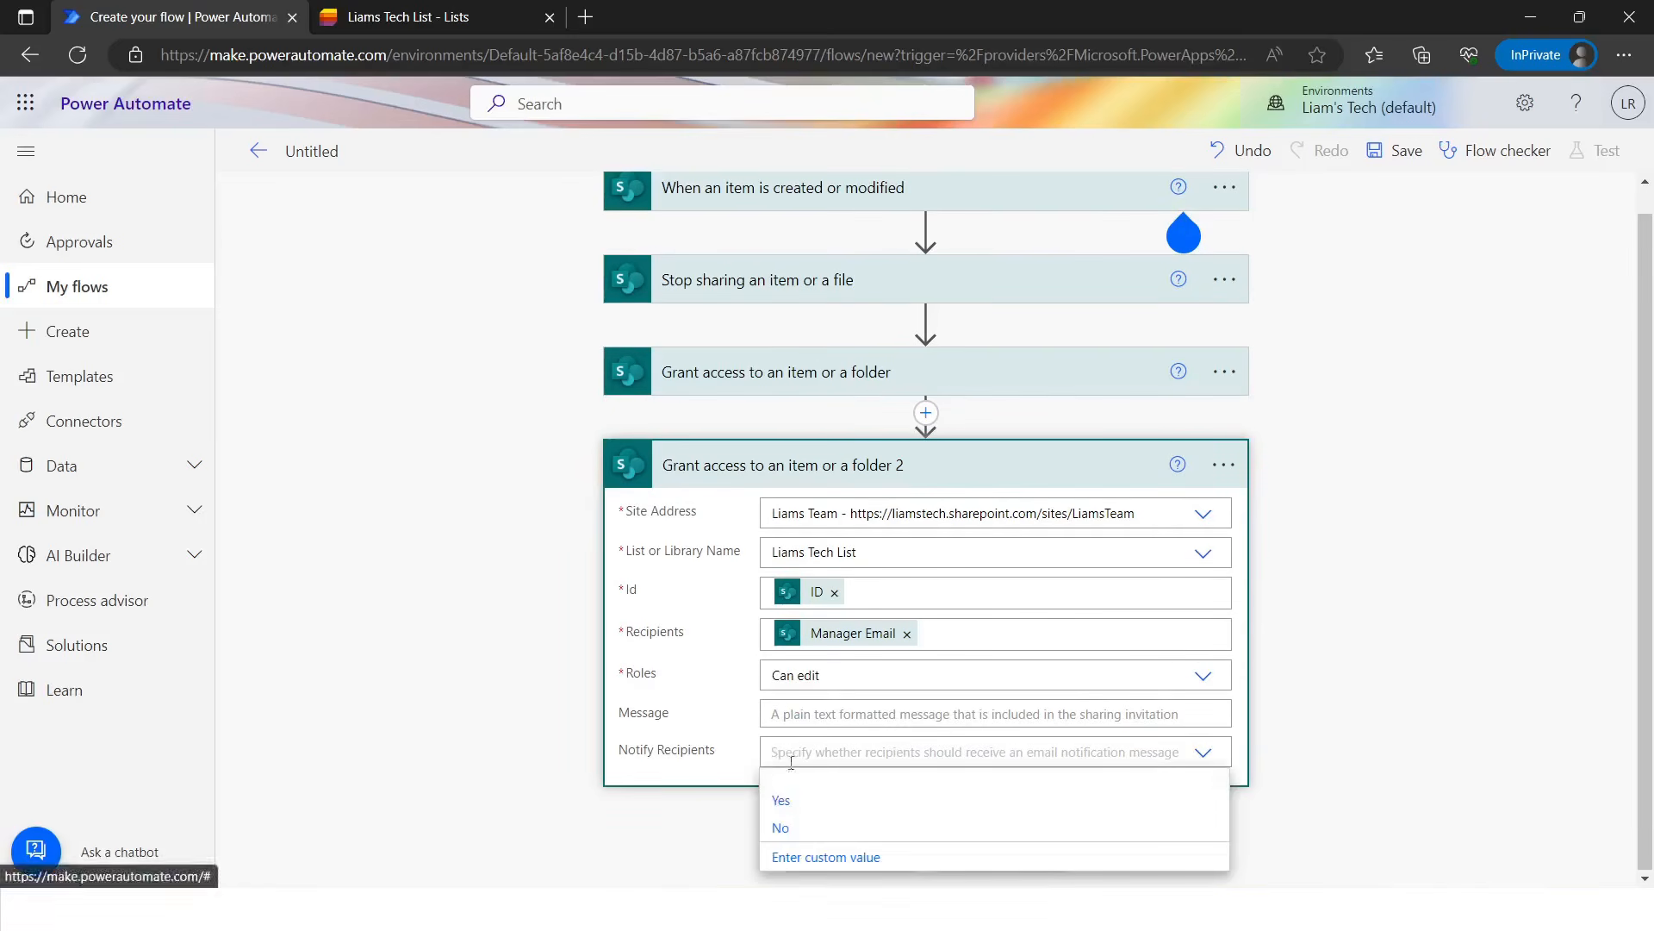
{"action": "left_click", "coordinate": [789, 828]}
- Save the flow, leave the editor for the details page, and reopen the flow to review the trigger's settings
{"action": "left_click", "coordinate": [1000, 853]}
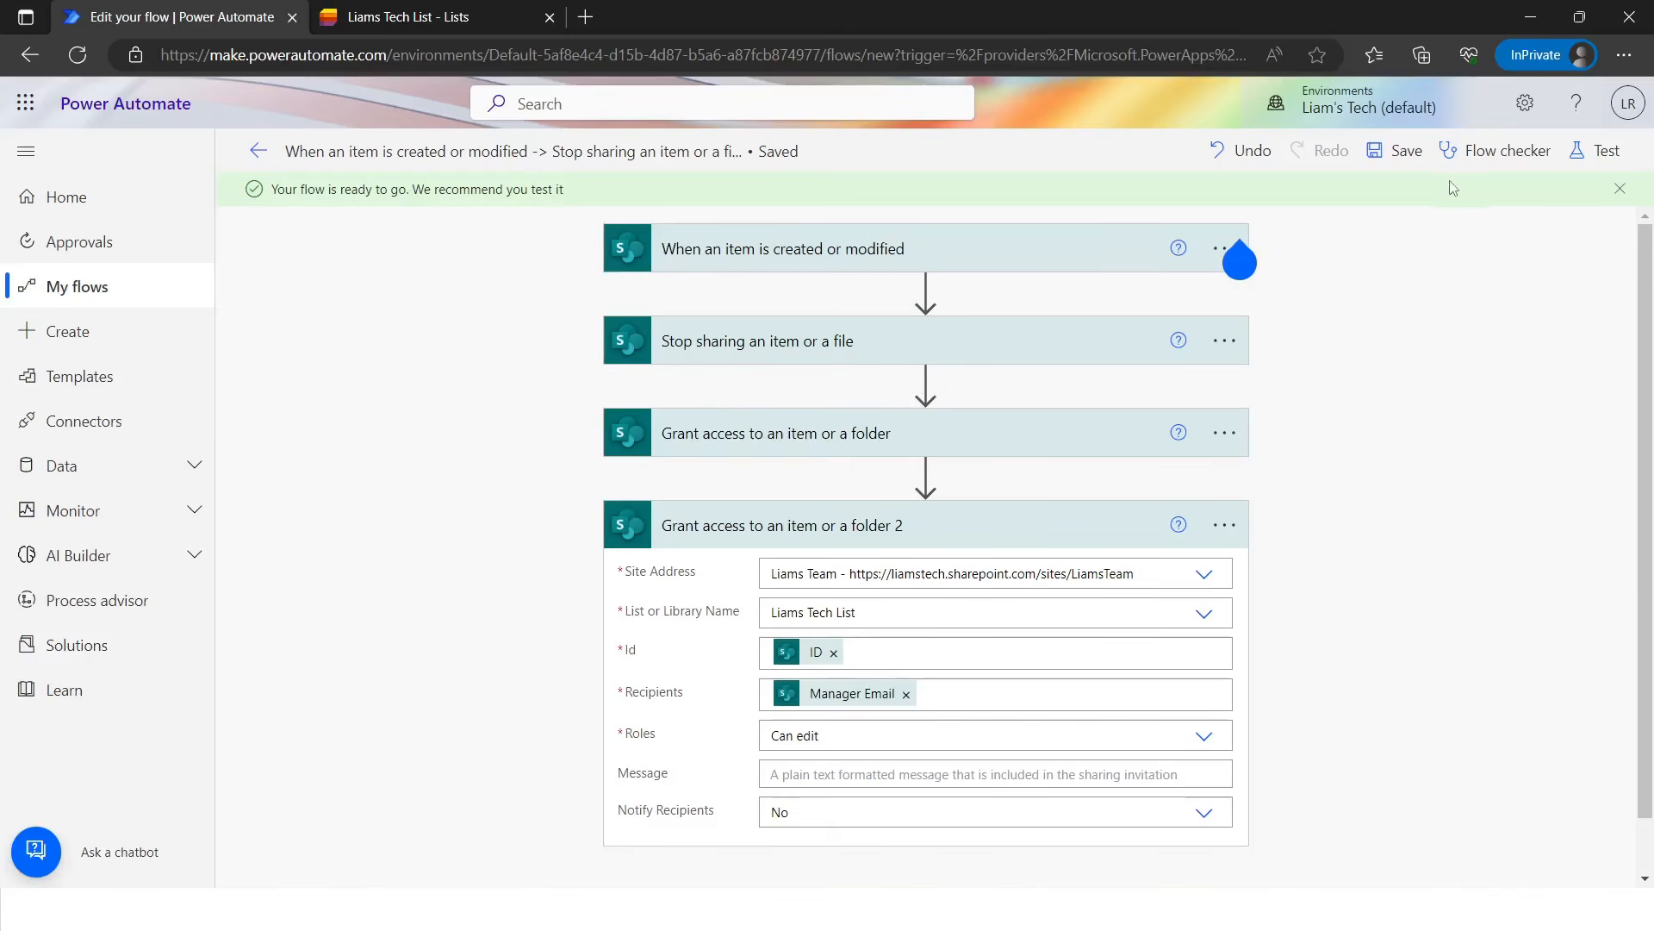
{"action": "left_click", "coordinate": [259, 151]}
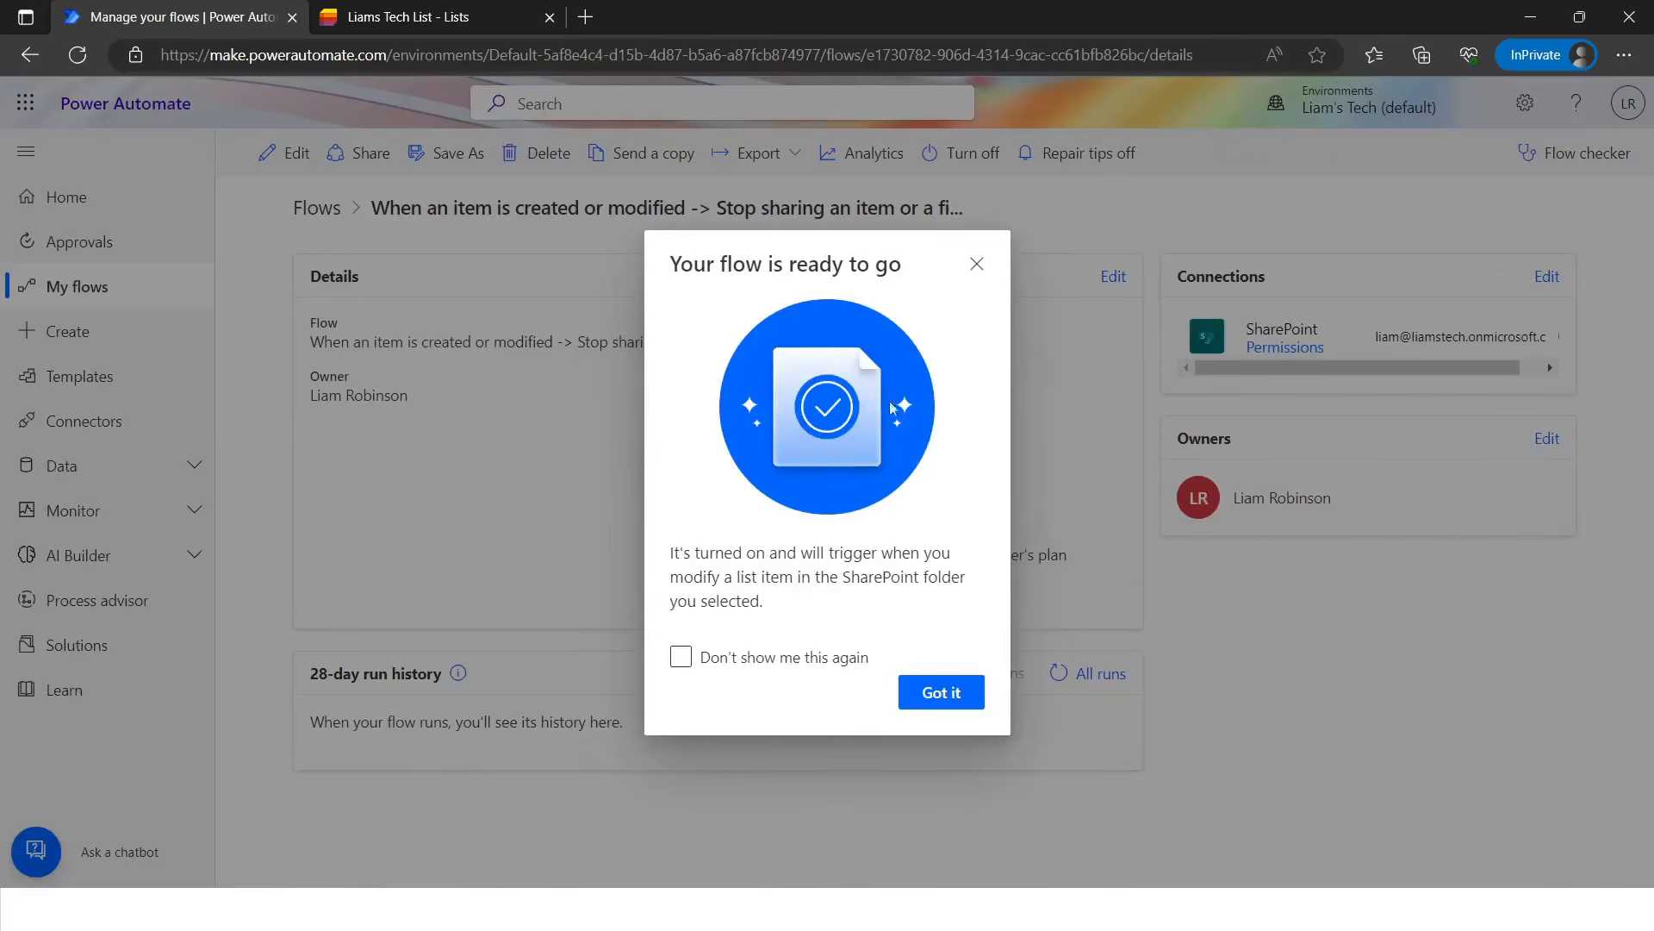
{"action": "left_click", "coordinate": [981, 267]}
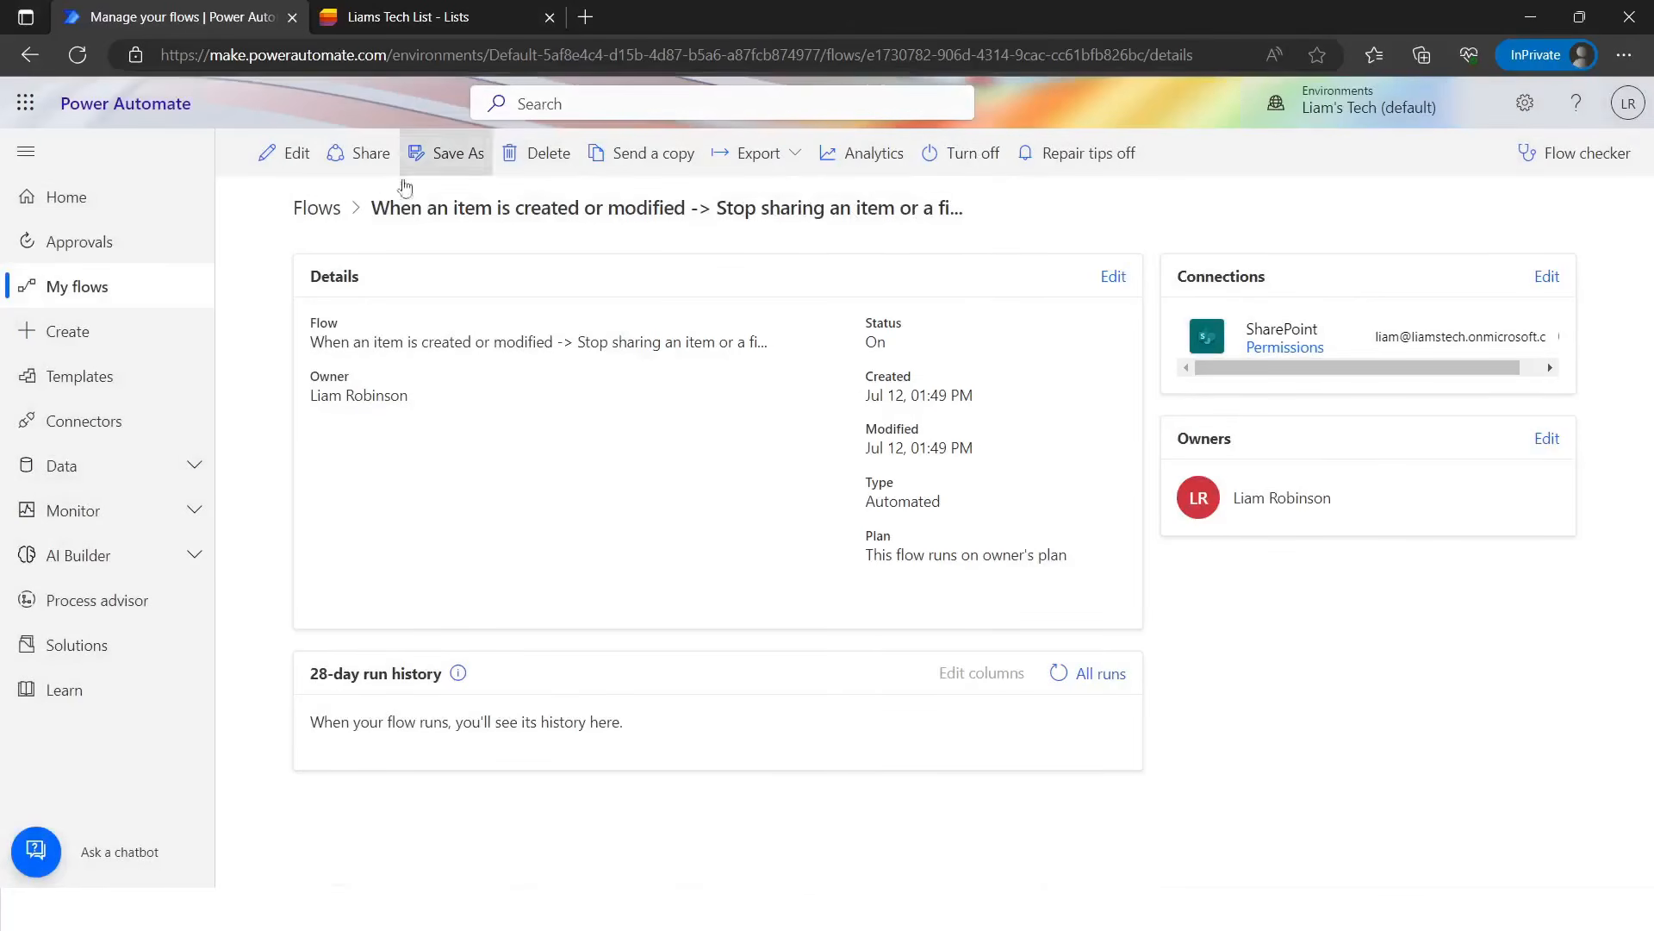
{"action": "left_click", "coordinate": [289, 154]}
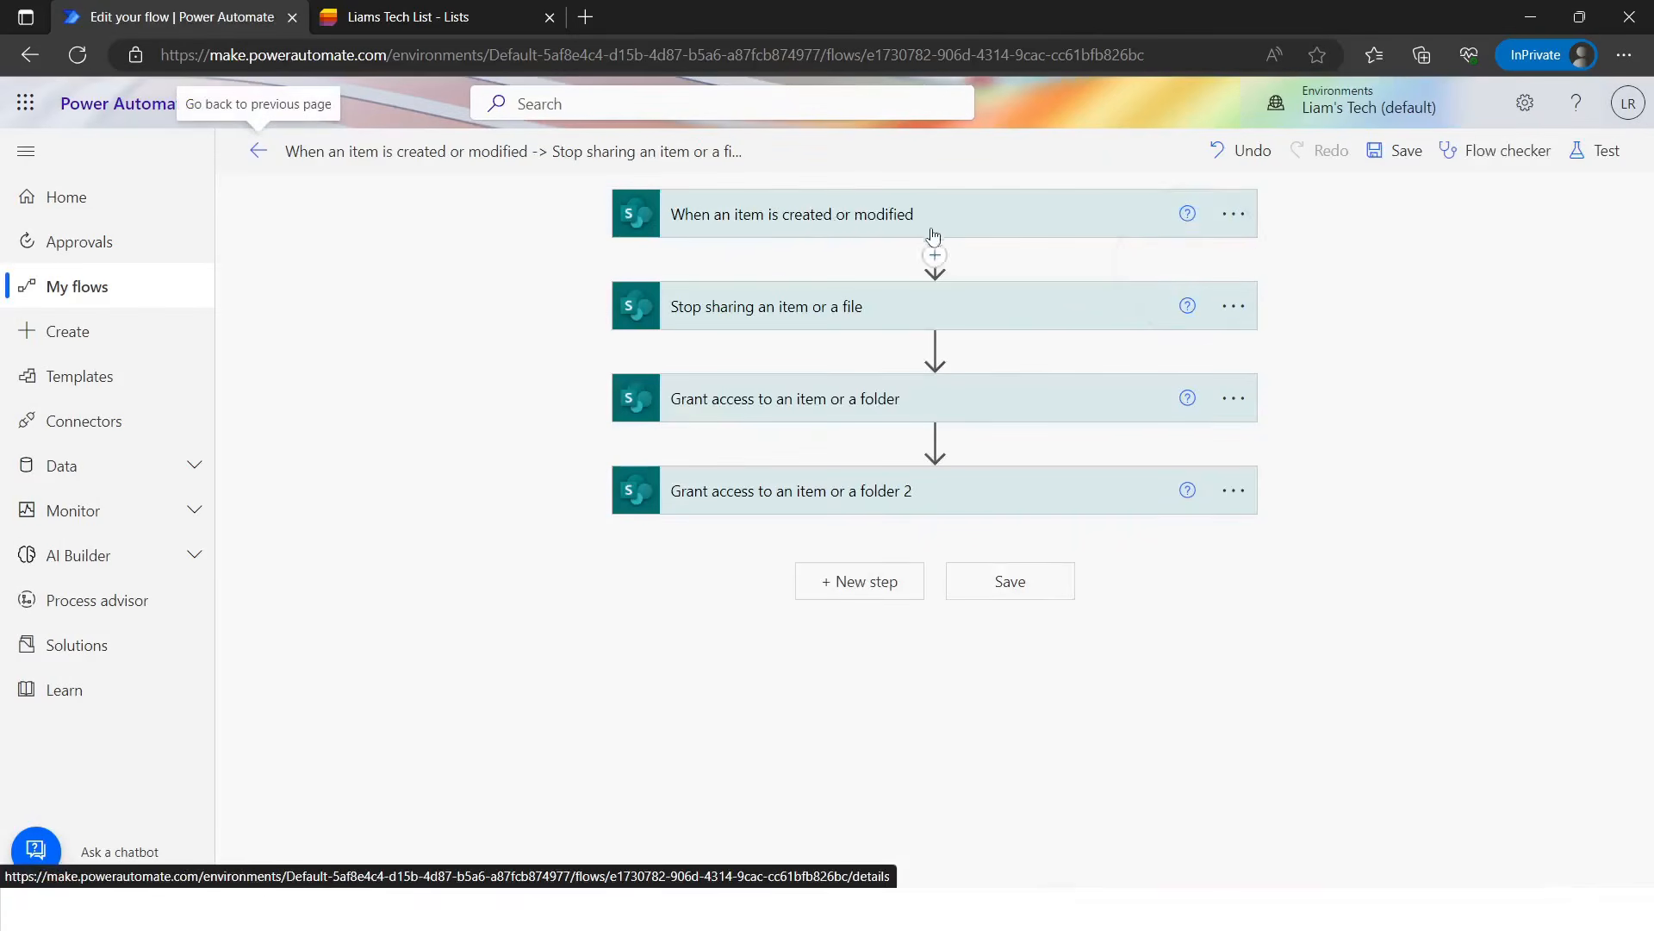
{"action": "left_click", "coordinate": [838, 237]}
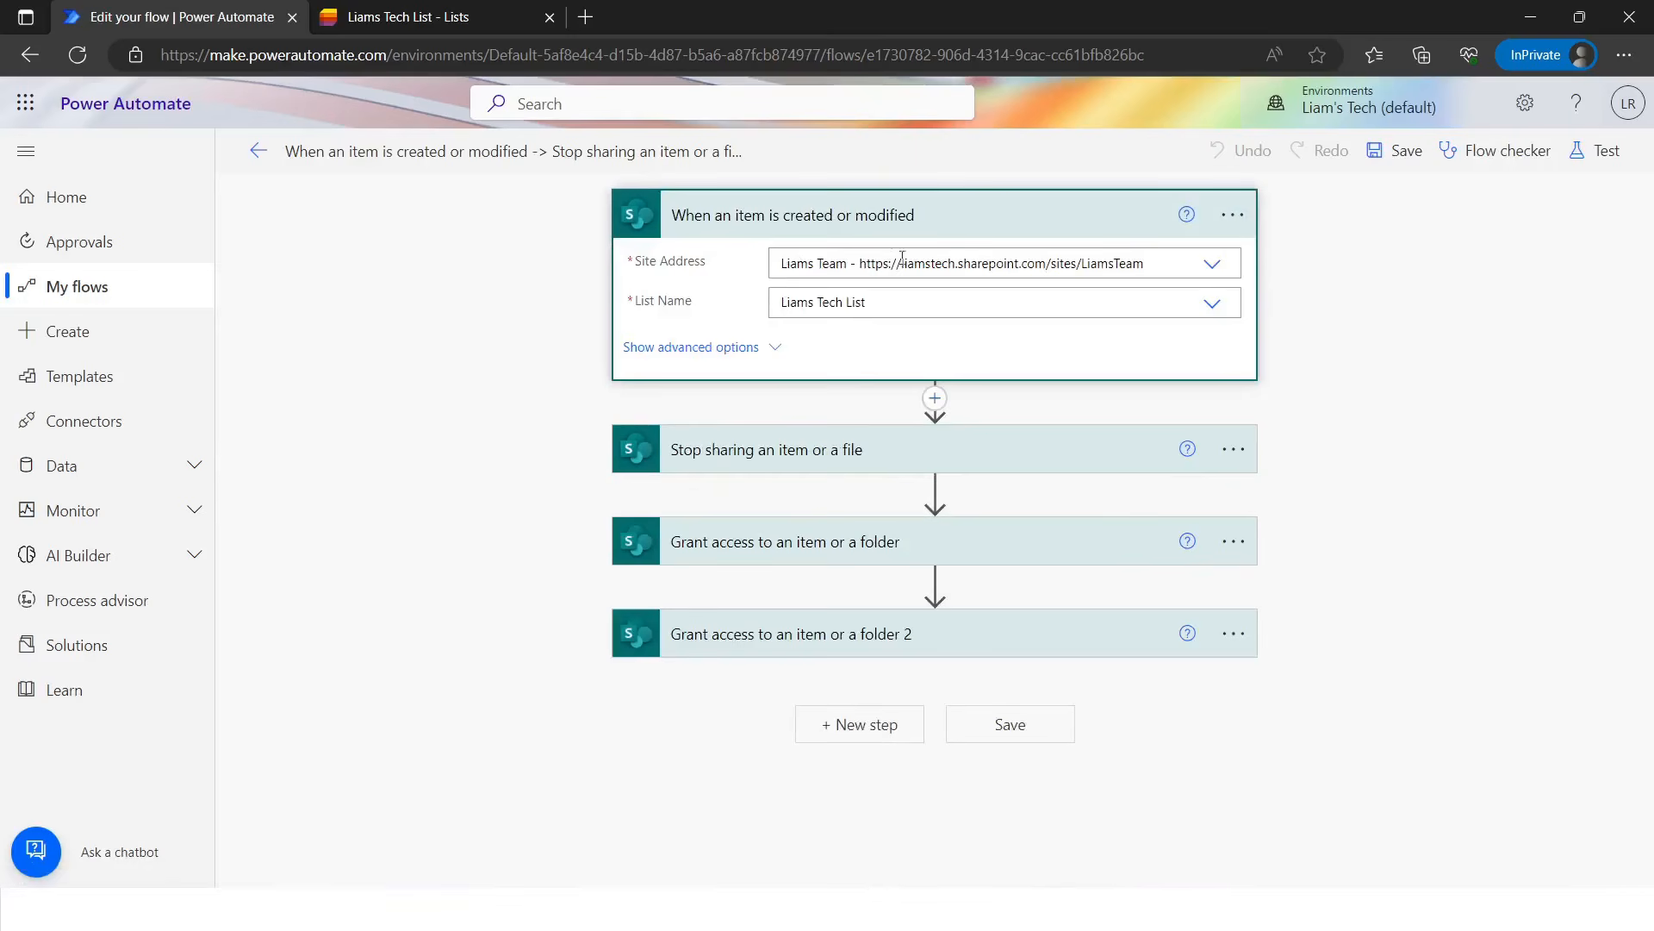
- Switch to Liams Tech List and change the Comments of Item 1 to "Secret Comments"
{"action": "left_click", "coordinate": [424, 25]}
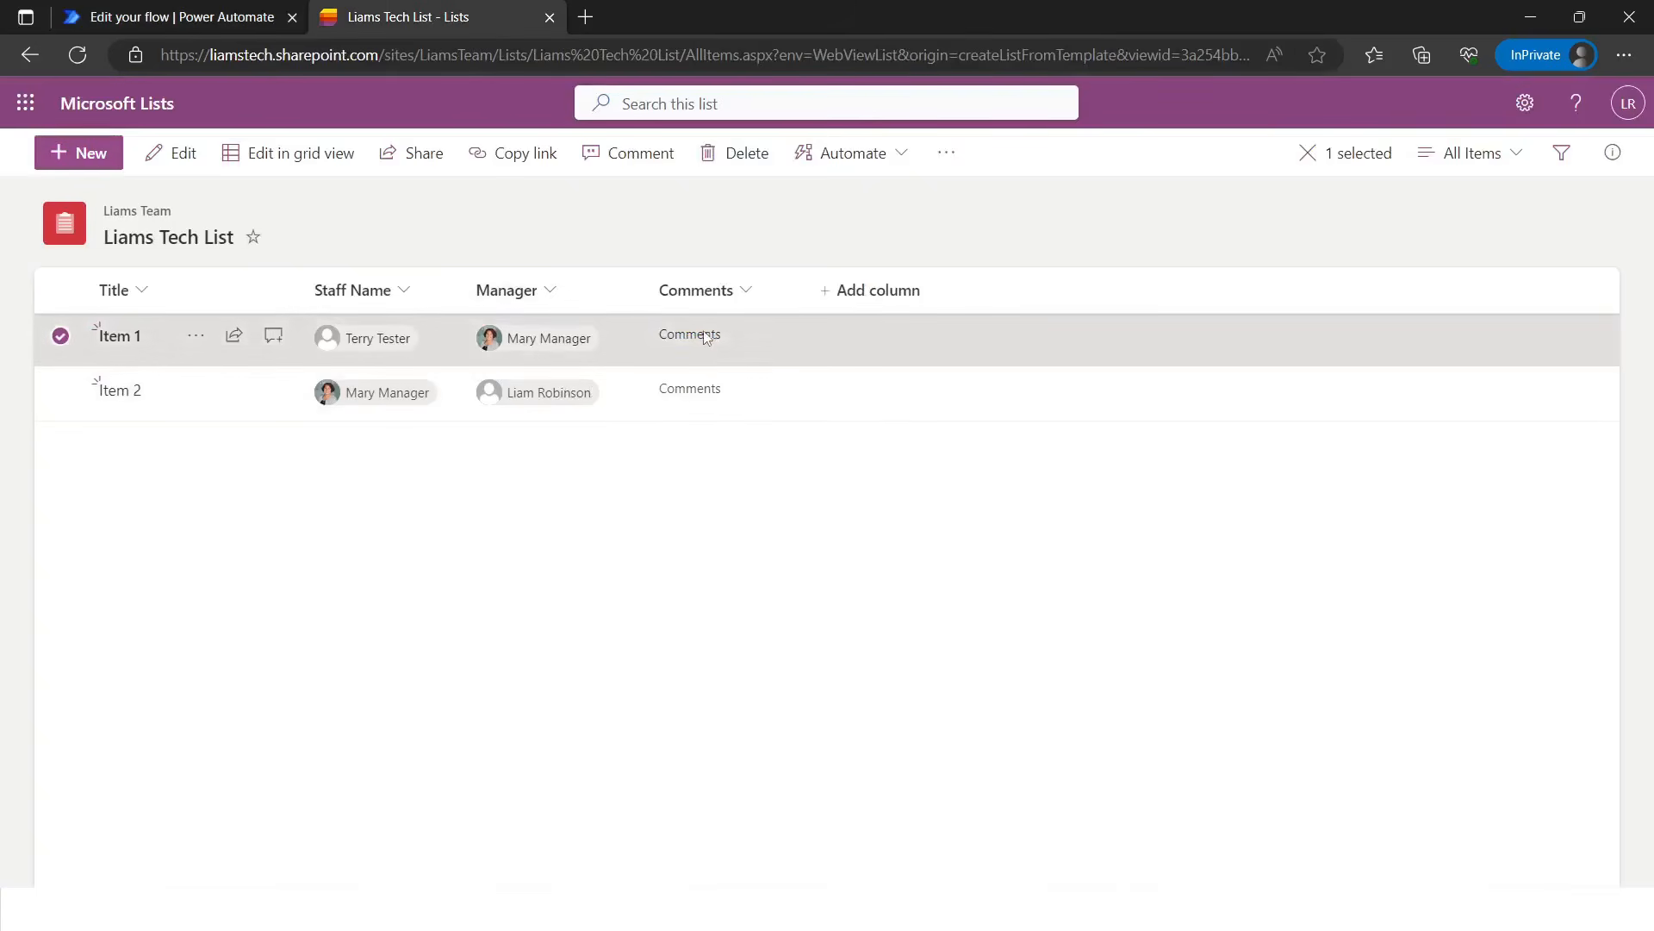
{"action": "left_click", "coordinate": [690, 337]}
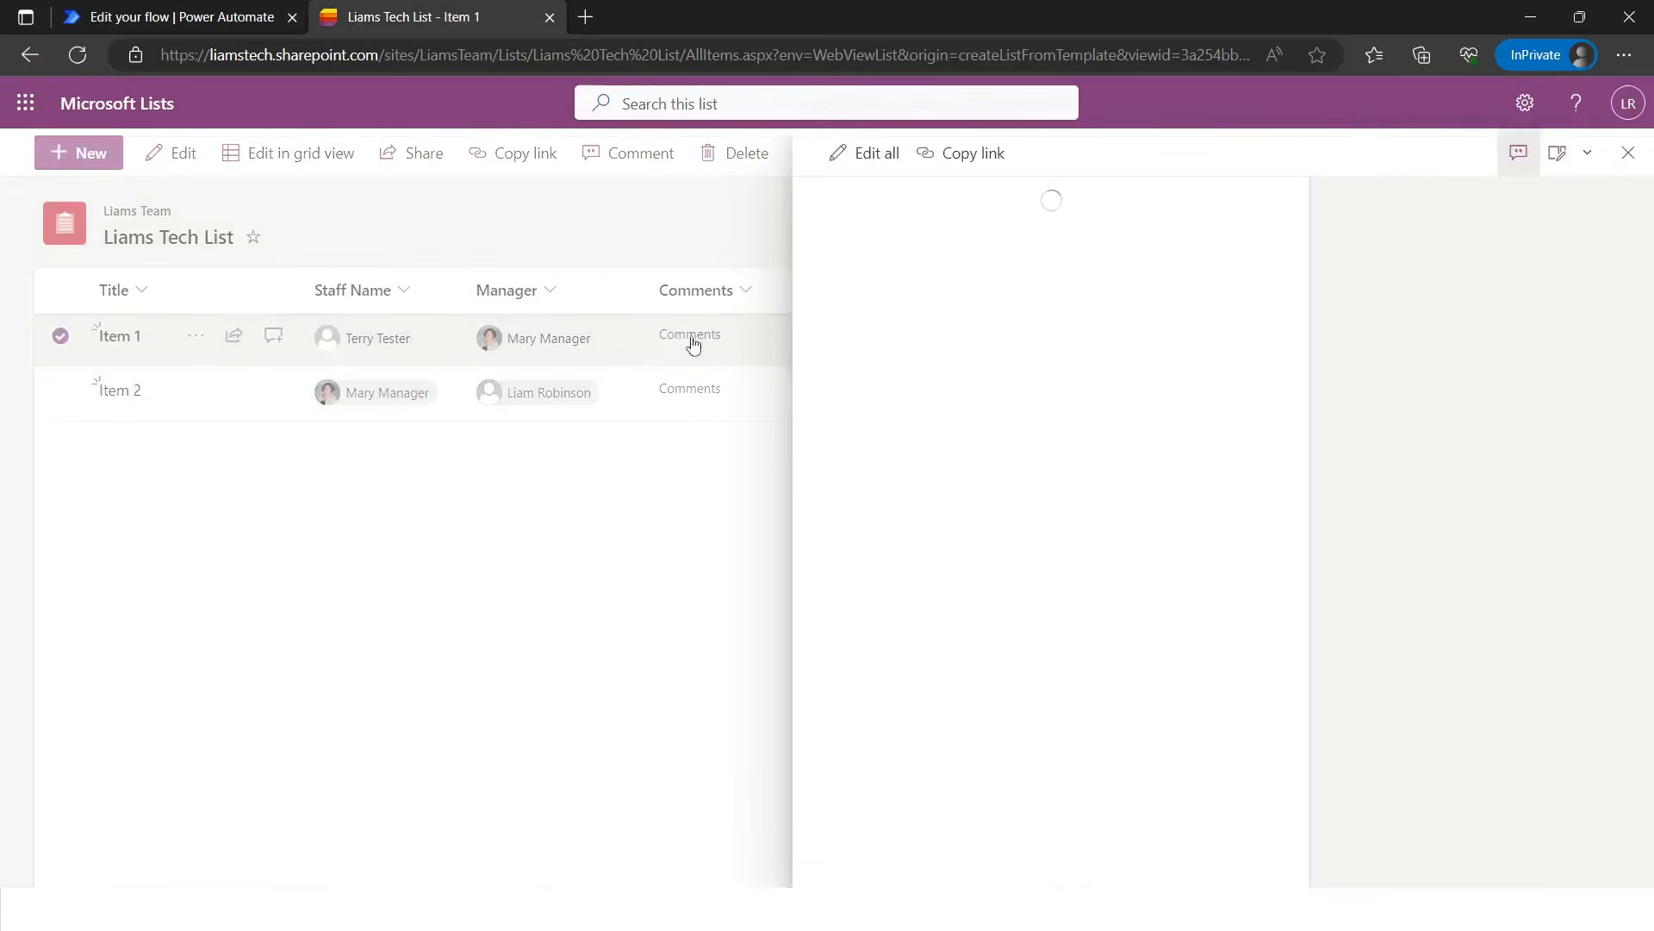
{"action": "left_click", "coordinate": [898, 559]}
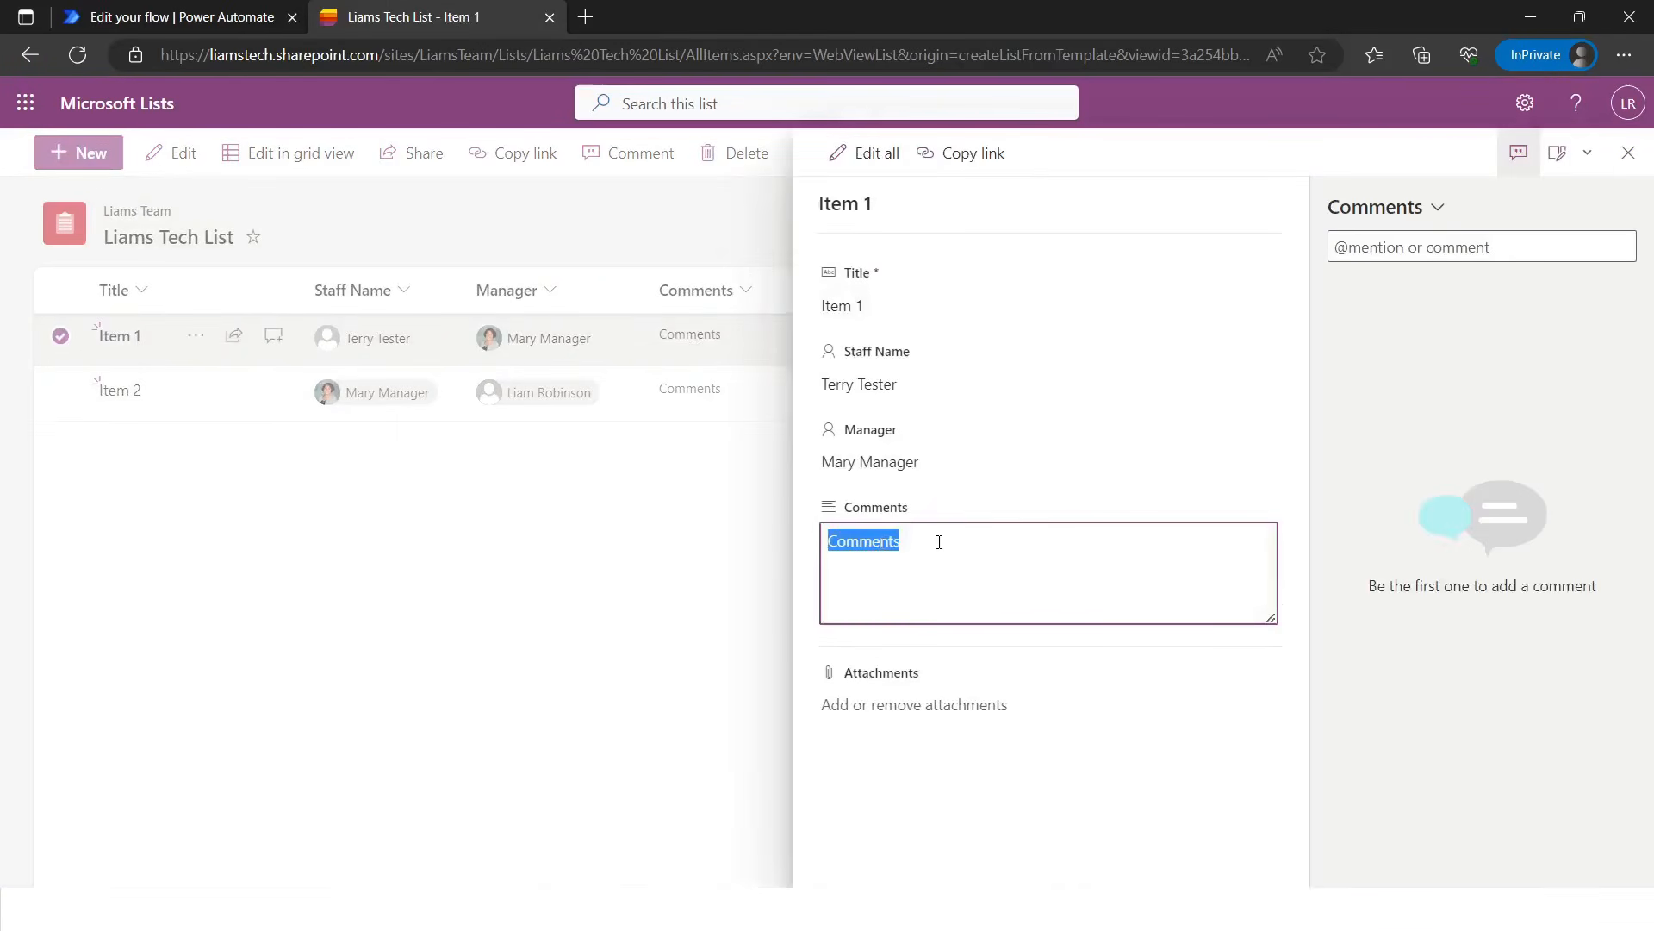
{"action": "type", "text": "Secret"}
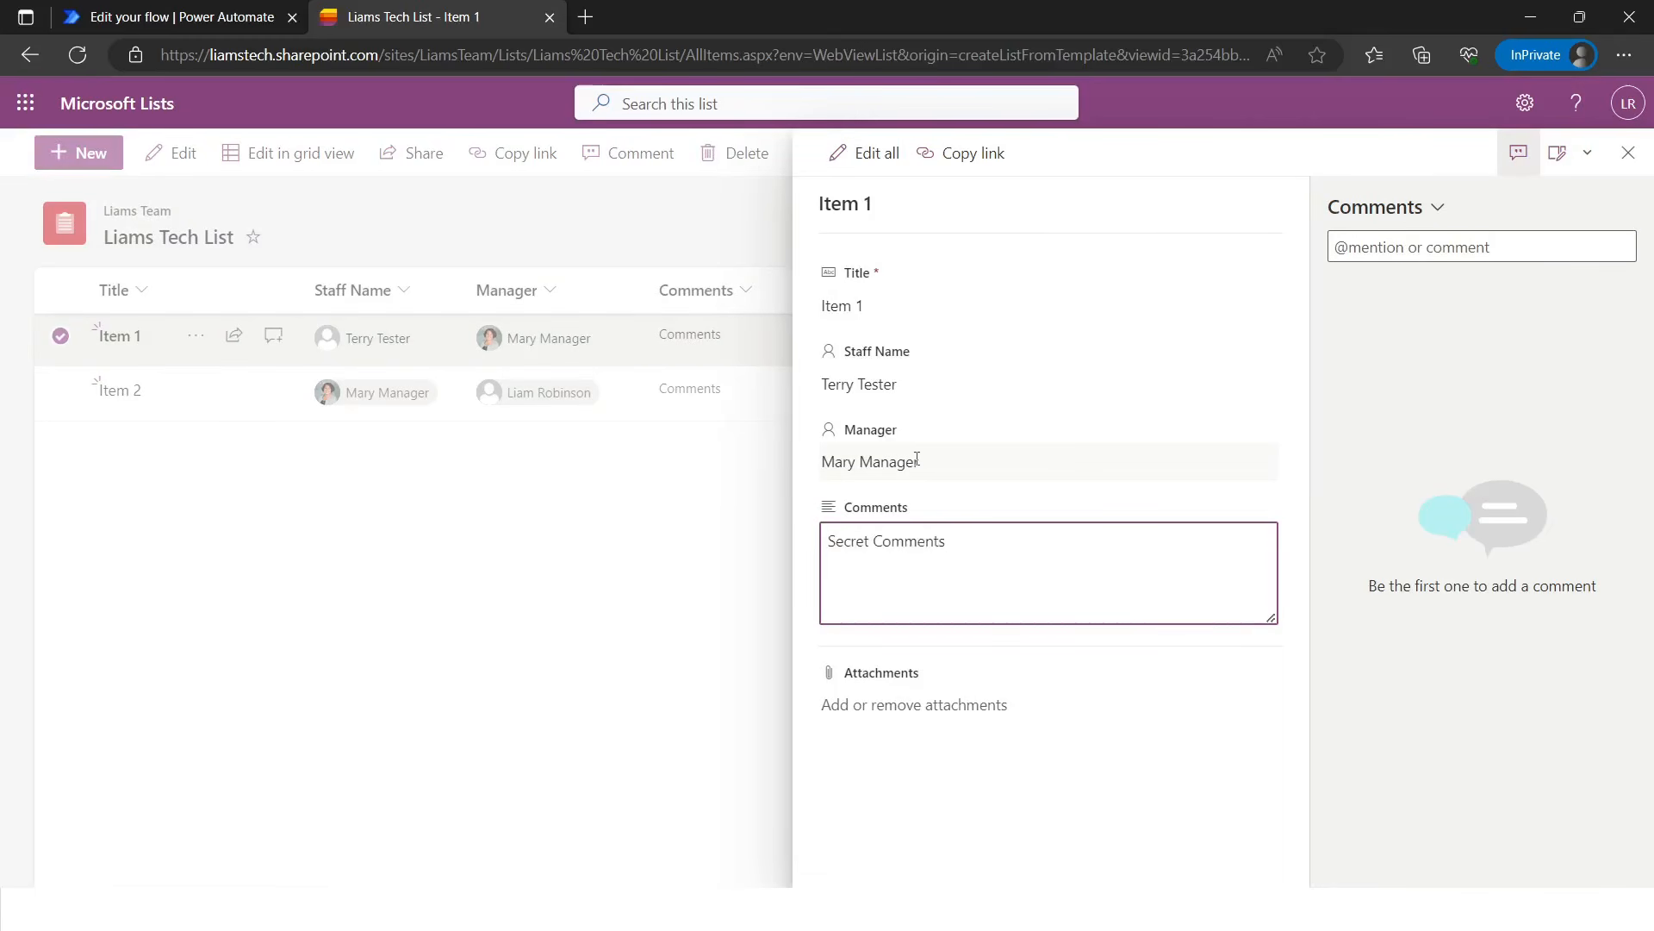
{"action": "left_click", "coordinate": [1014, 805]}
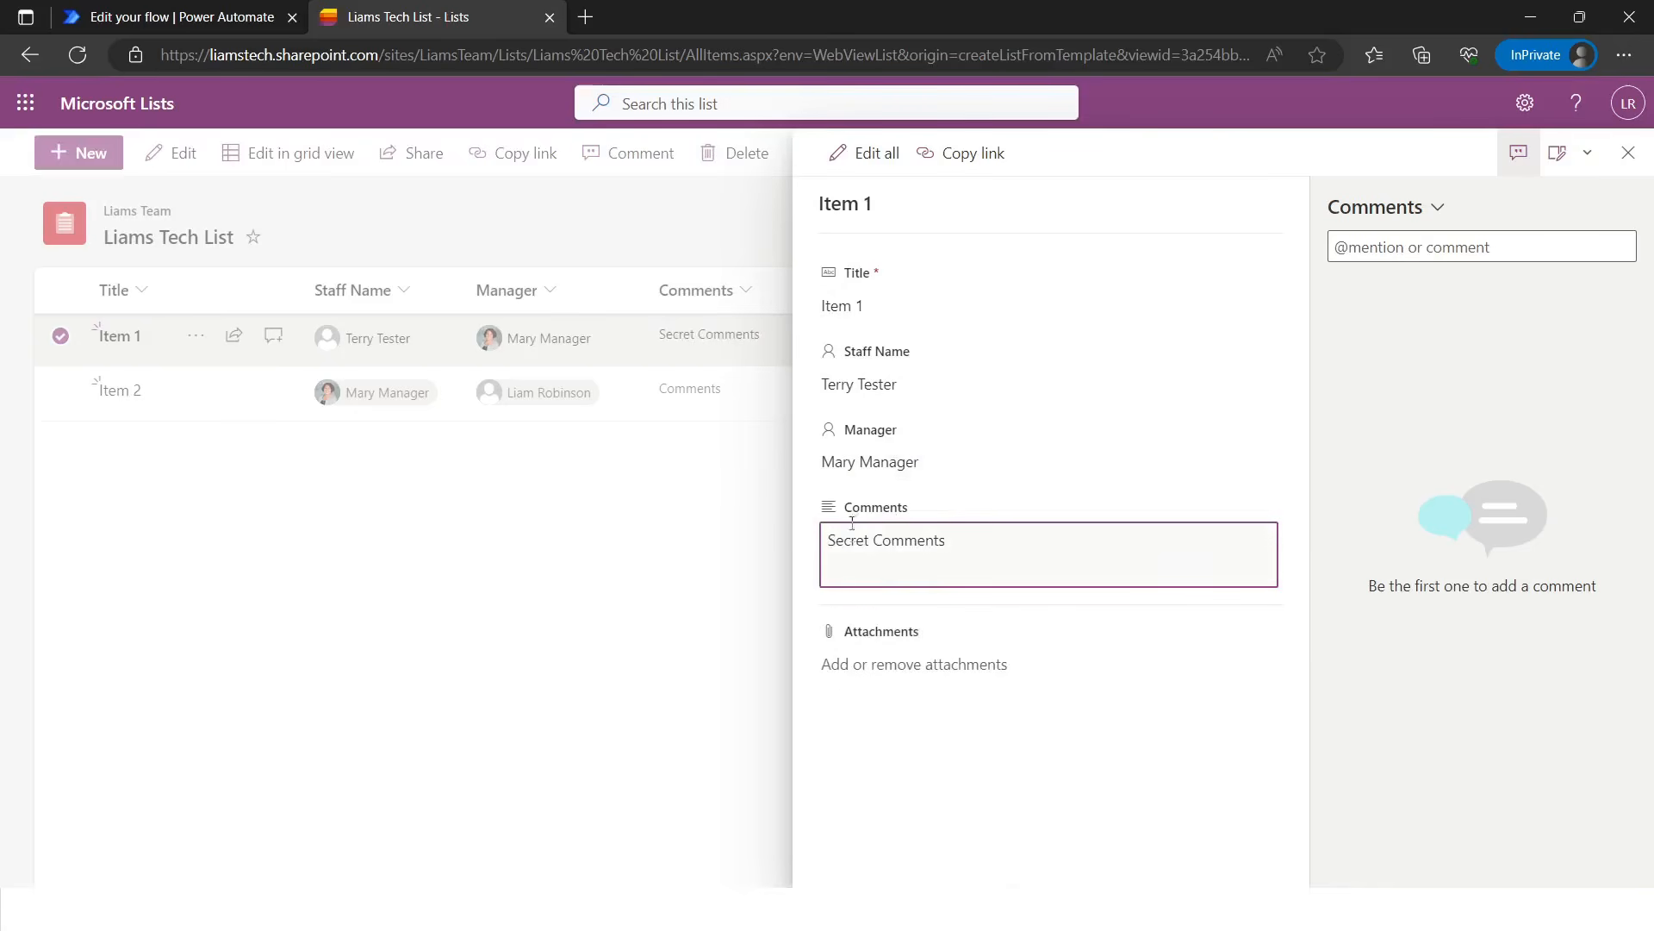
{"action": "left_click", "coordinate": [749, 220]}
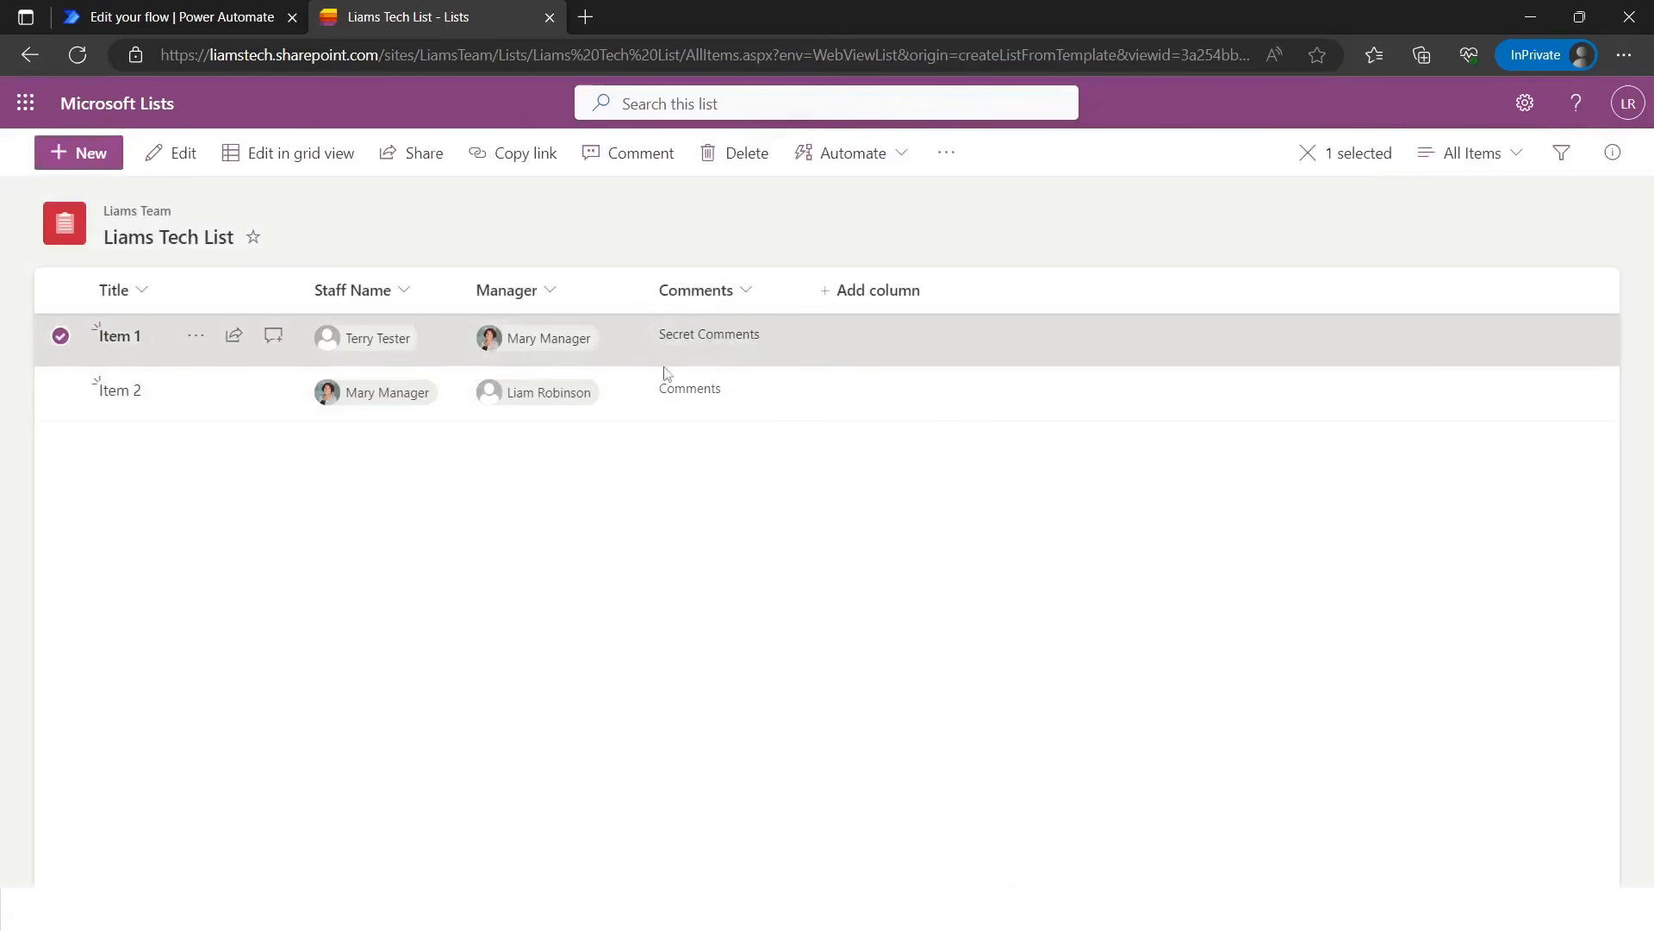
- Return to the flow's details page in Power Automate and refresh the run history to check for the triggered run
{"action": "left_click", "coordinate": [233, 21]}
{"action": "left_click", "coordinate": [260, 151]}
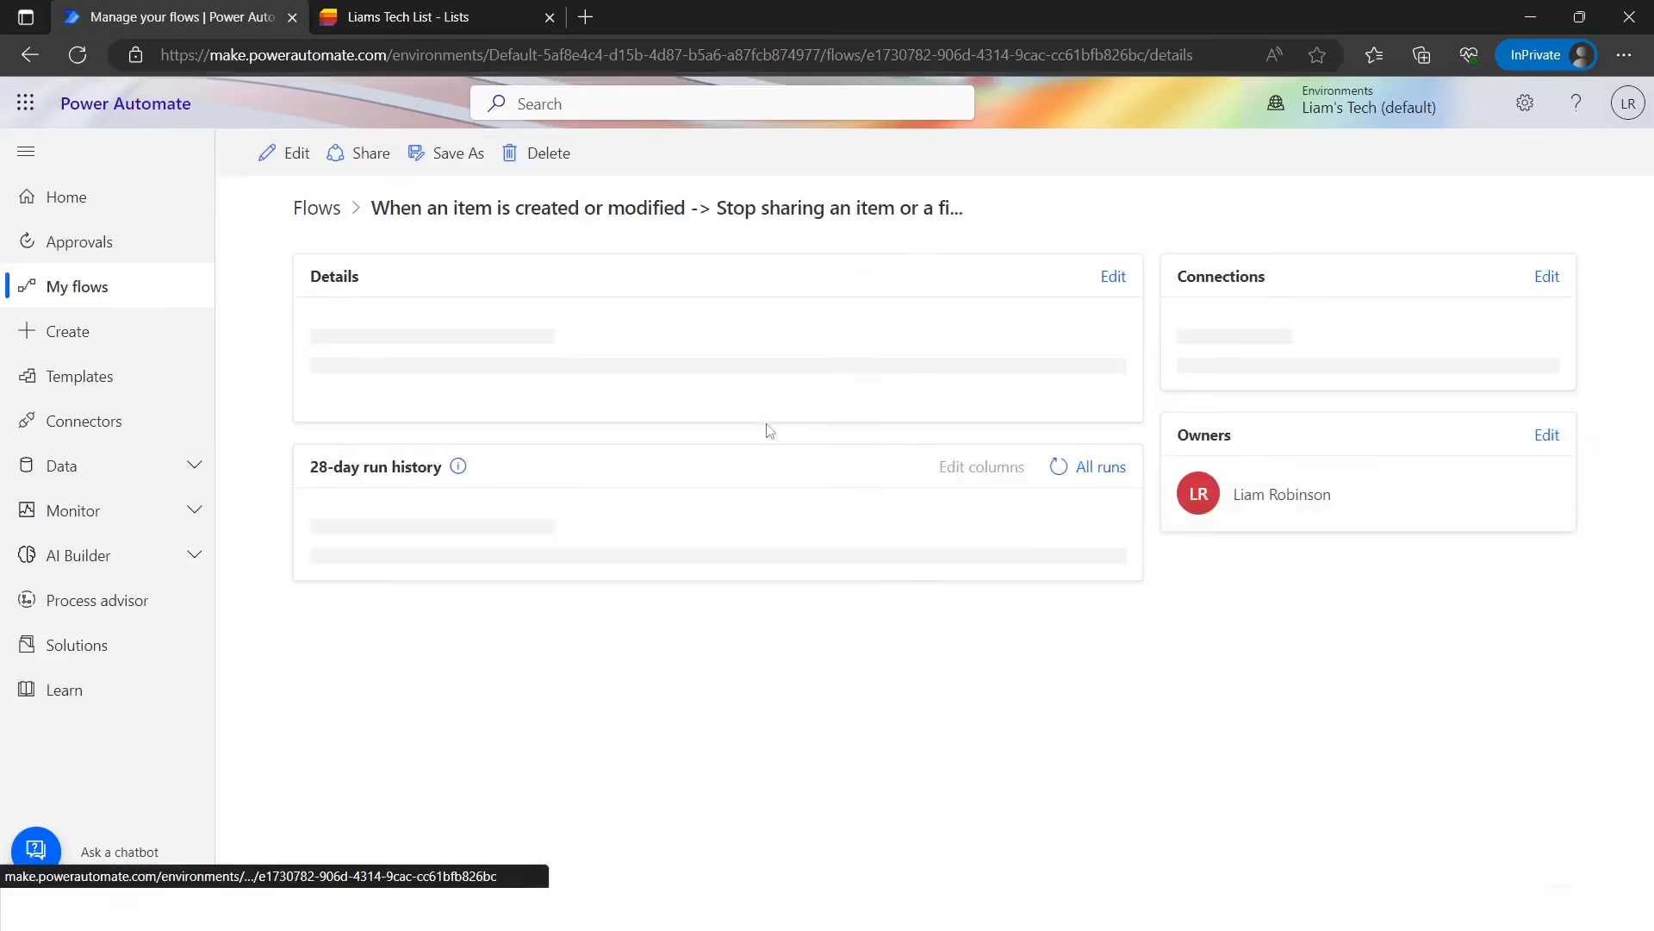
{"action": "left_click", "coordinate": [1058, 673]}
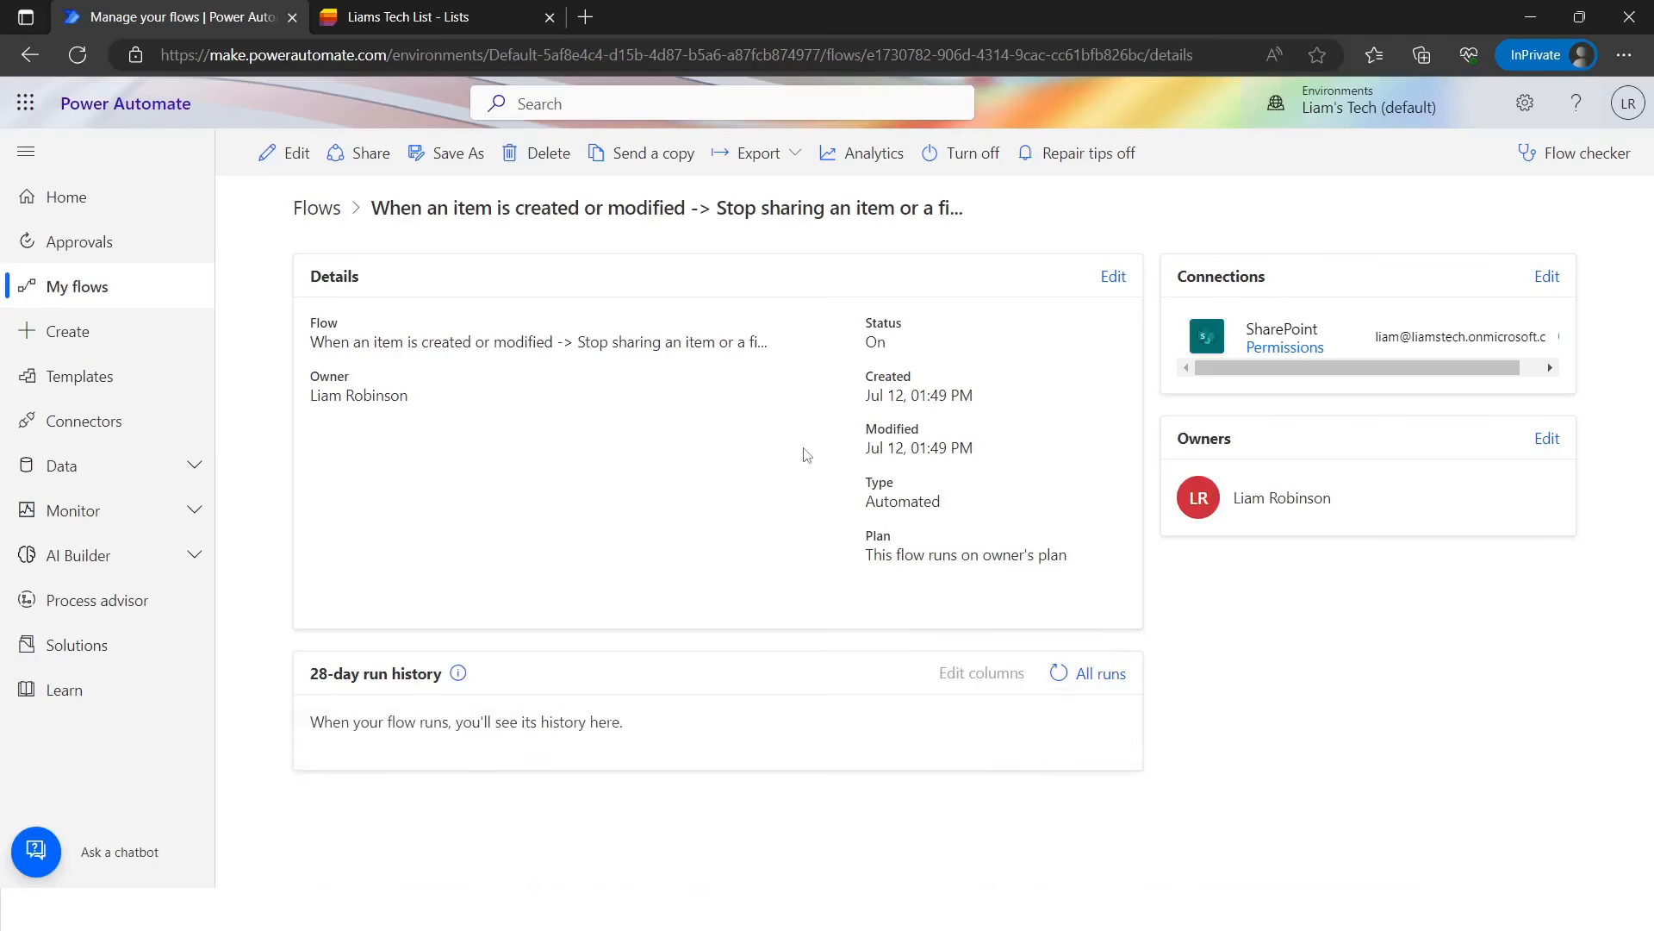
{"action": "left_click", "coordinate": [1059, 673]}
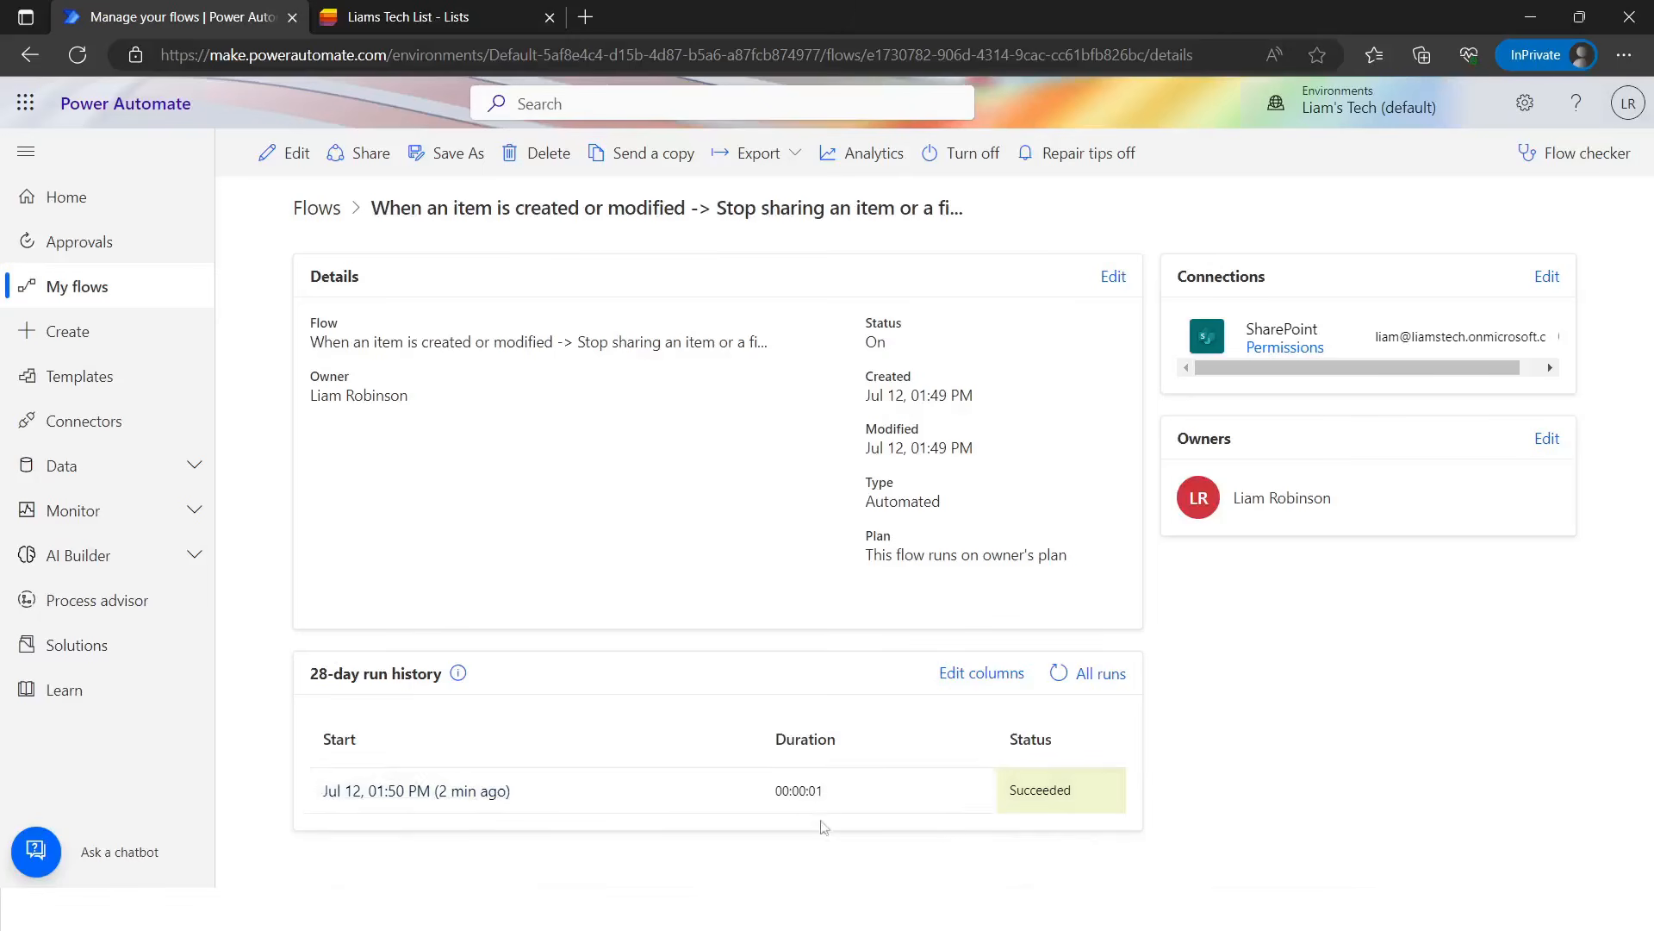
- Open Manage access for Item 1 in Liams Tech List and examine which people and groups have permissions
{"action": "left_click", "coordinate": [432, 23]}
{"action": "left_click", "coordinate": [203, 344]}
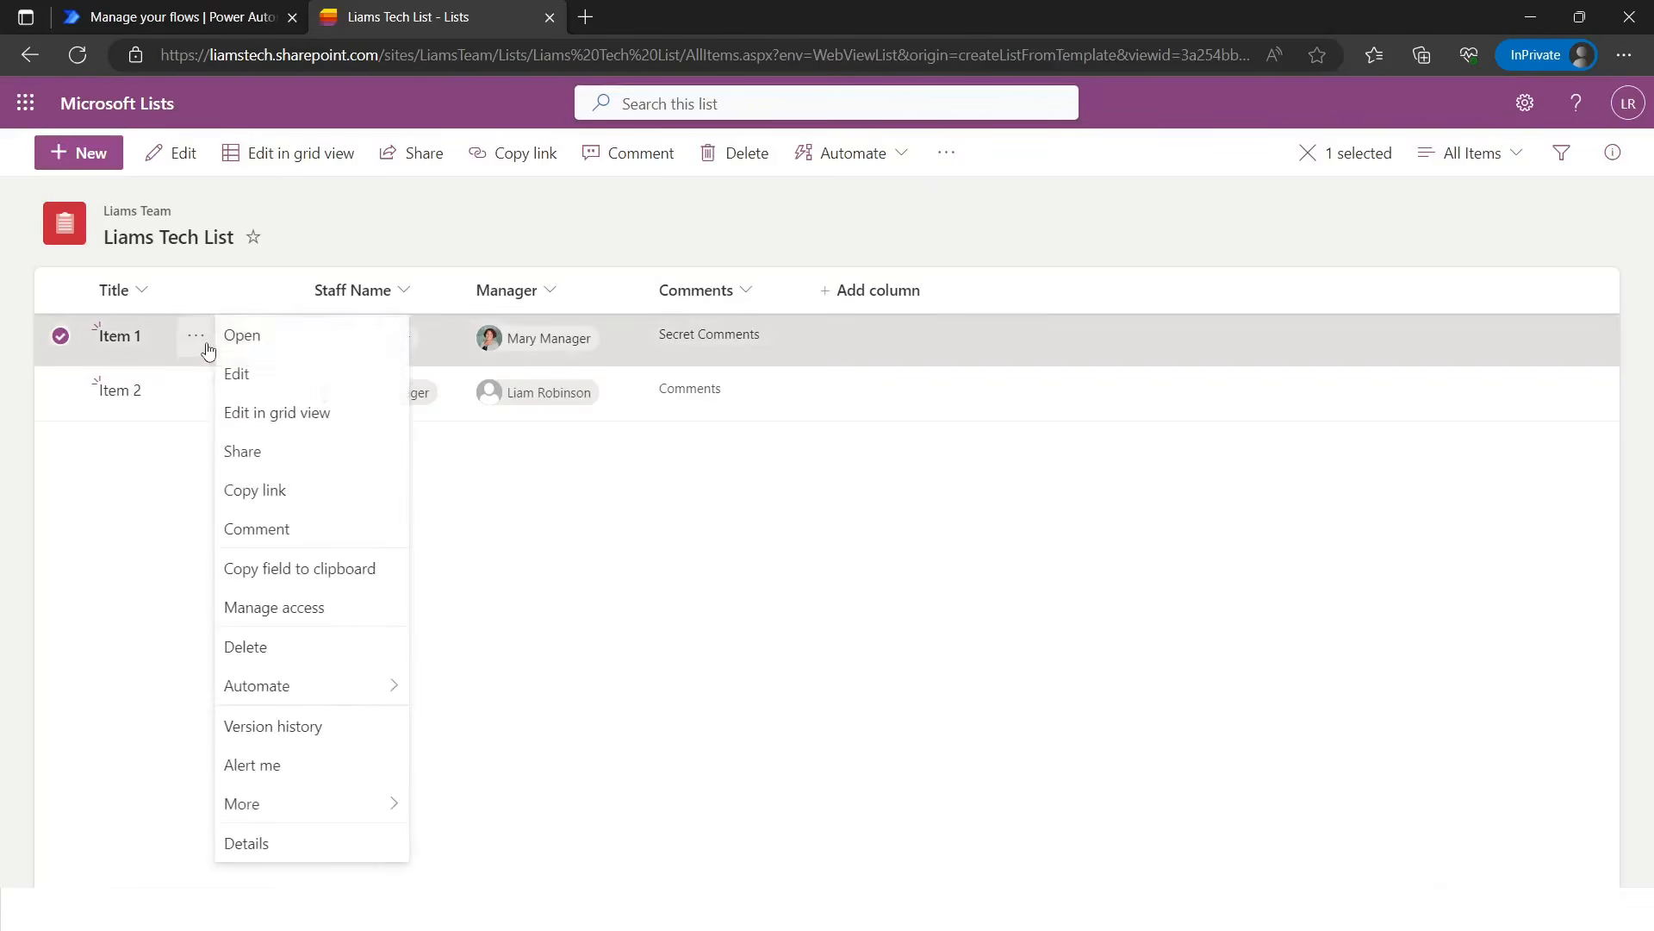
{"action": "left_click", "coordinate": [274, 605]}
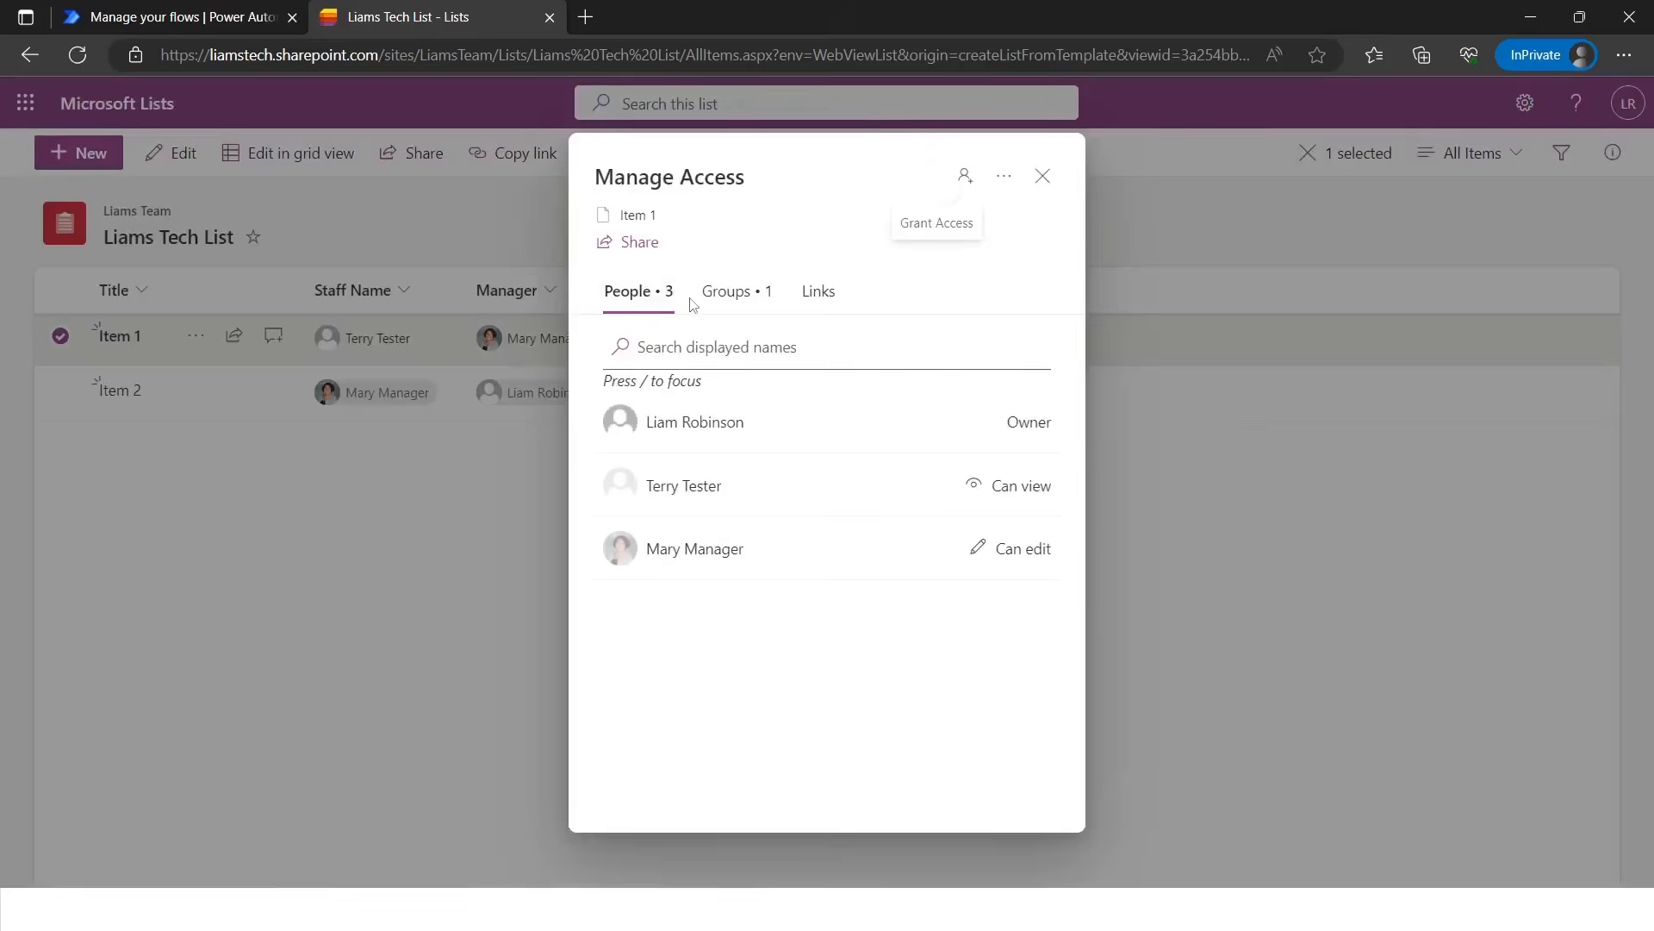
{"action": "left_click", "coordinate": [729, 293]}
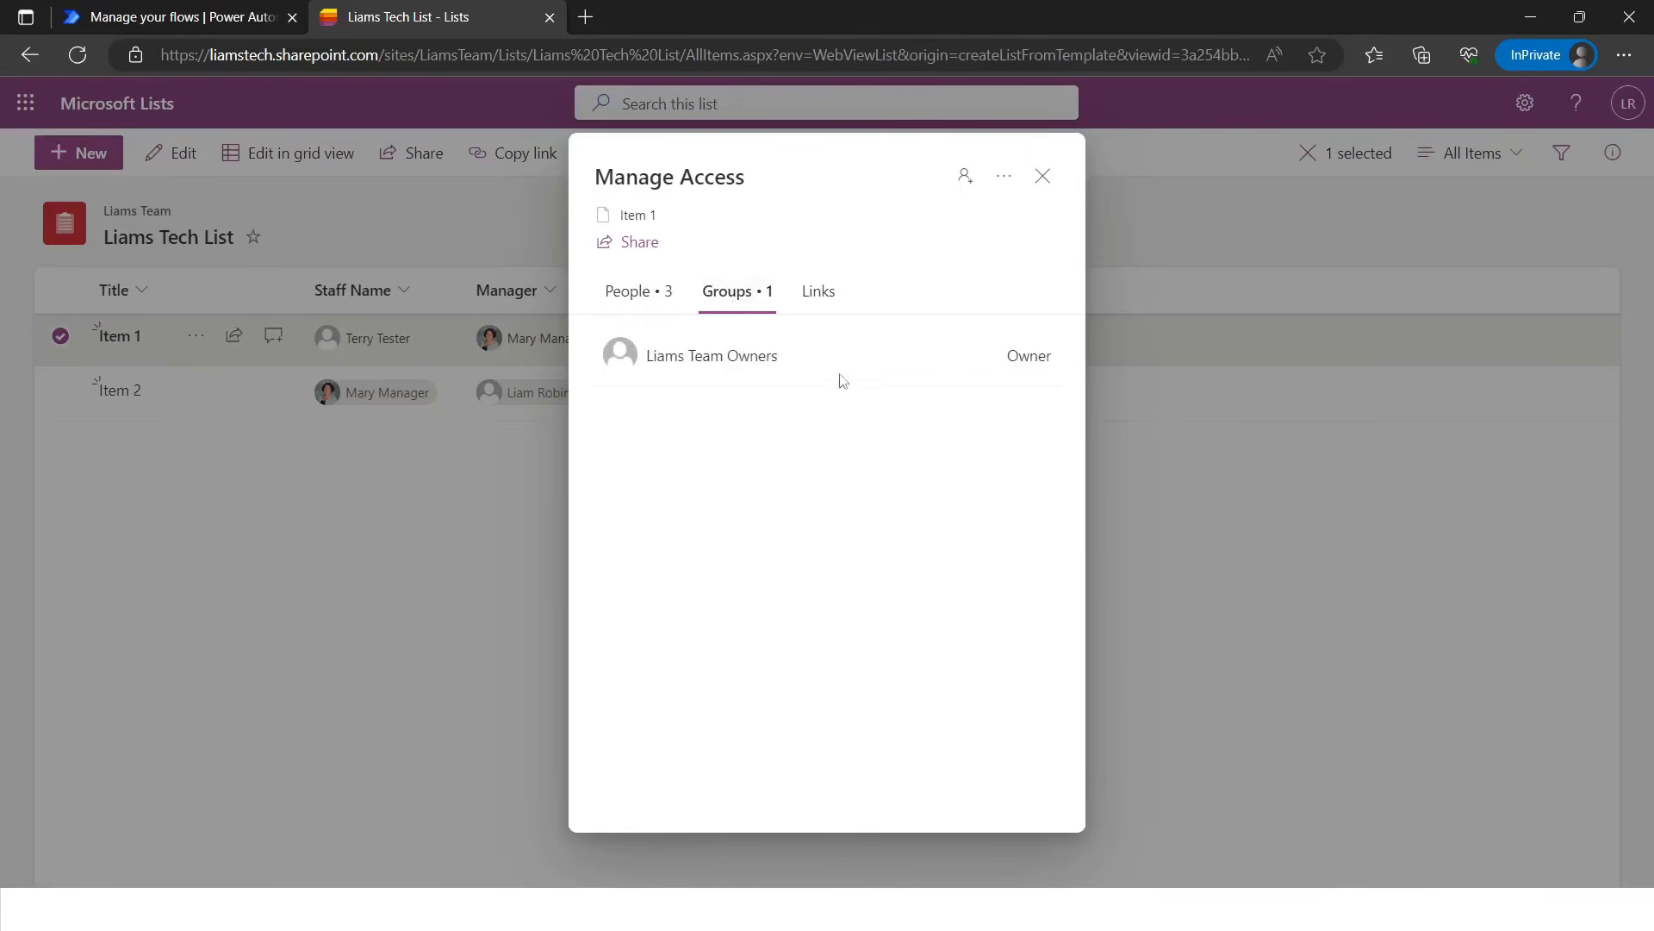
{"action": "left_click", "coordinate": [648, 287]}
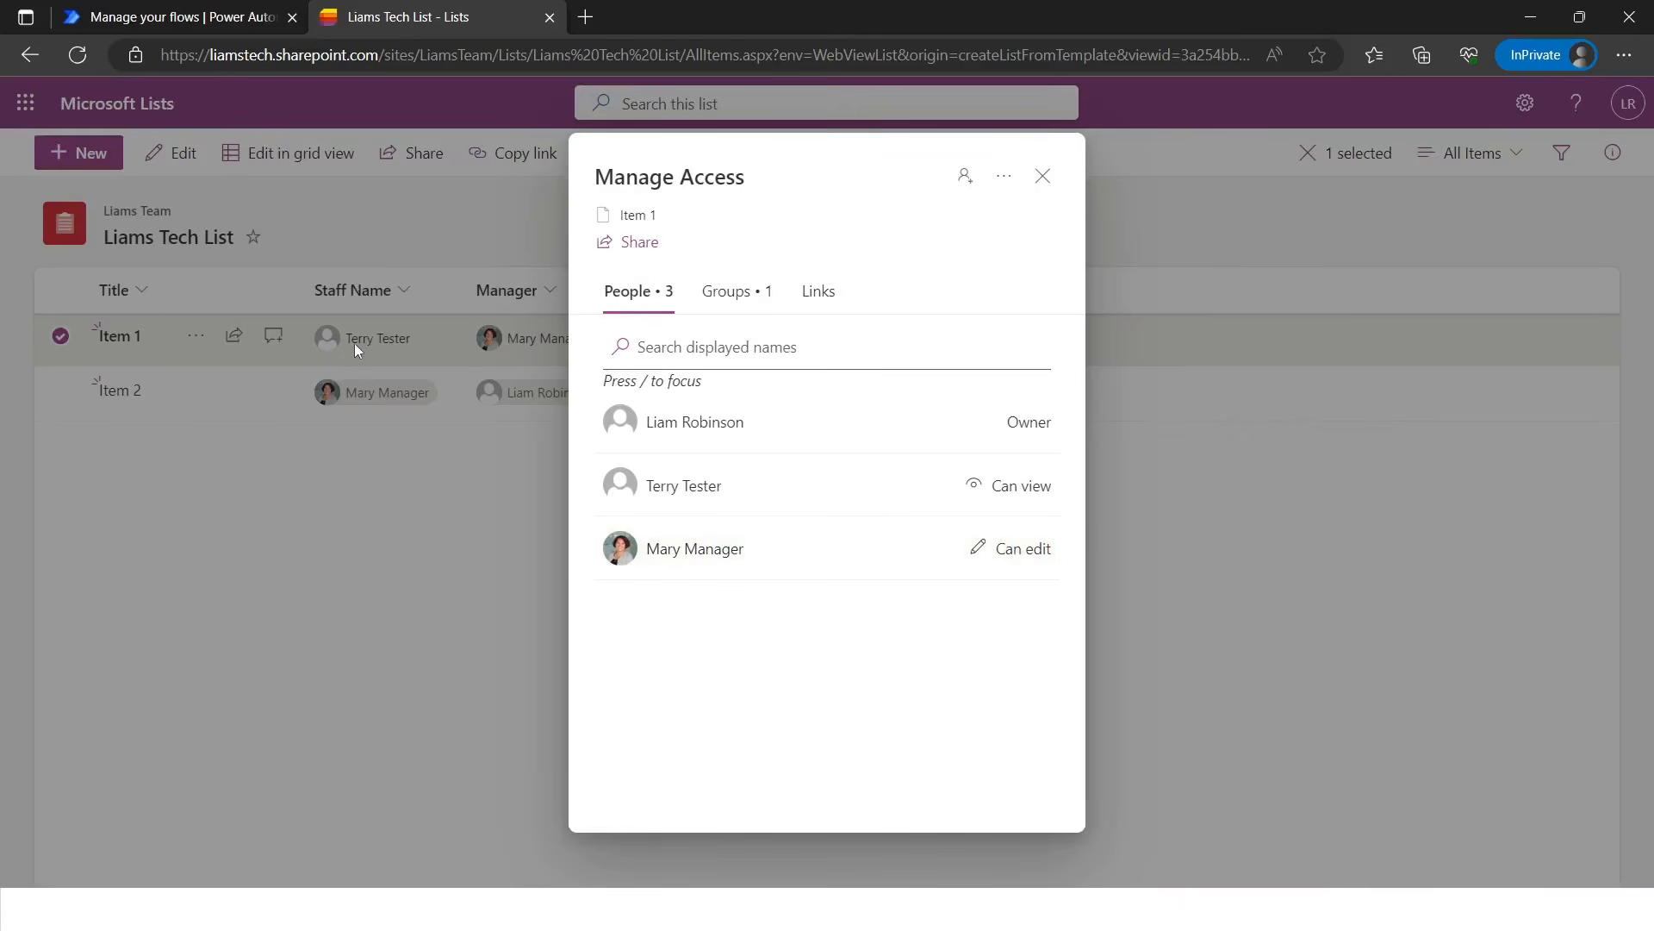
- Open Manage access for Item 2 and examine which people and groups have permissions on it
{"action": "left_click", "coordinate": [1046, 175]}
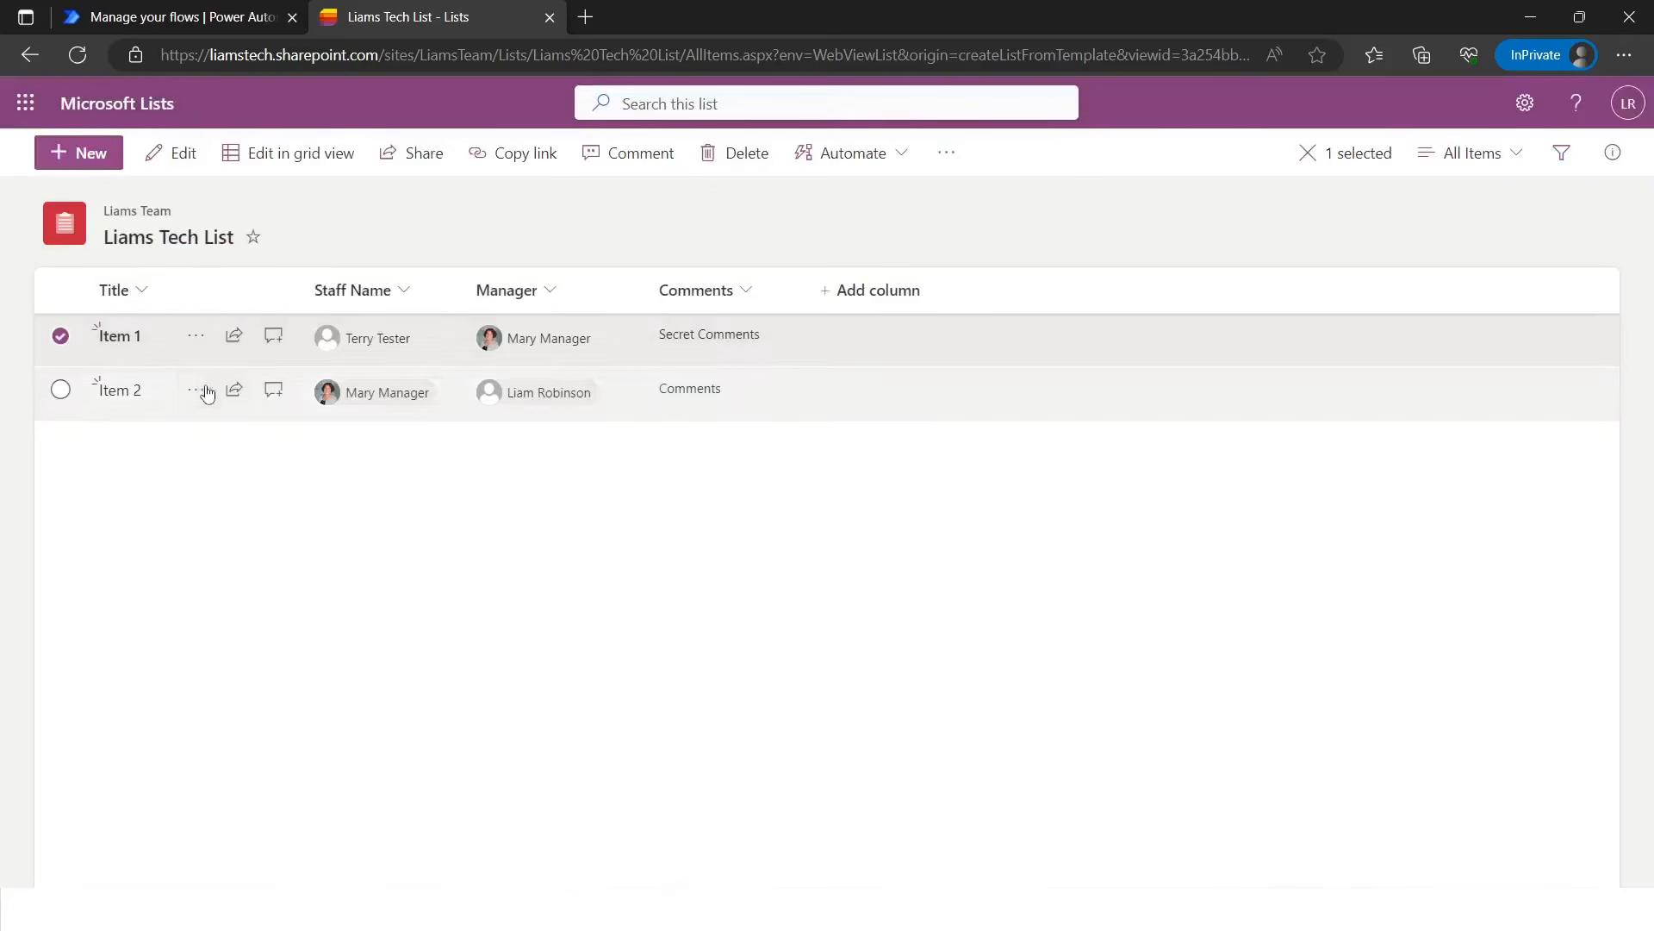
{"action": "left_click", "coordinate": [191, 395]}
{"action": "left_click", "coordinate": [276, 628]}
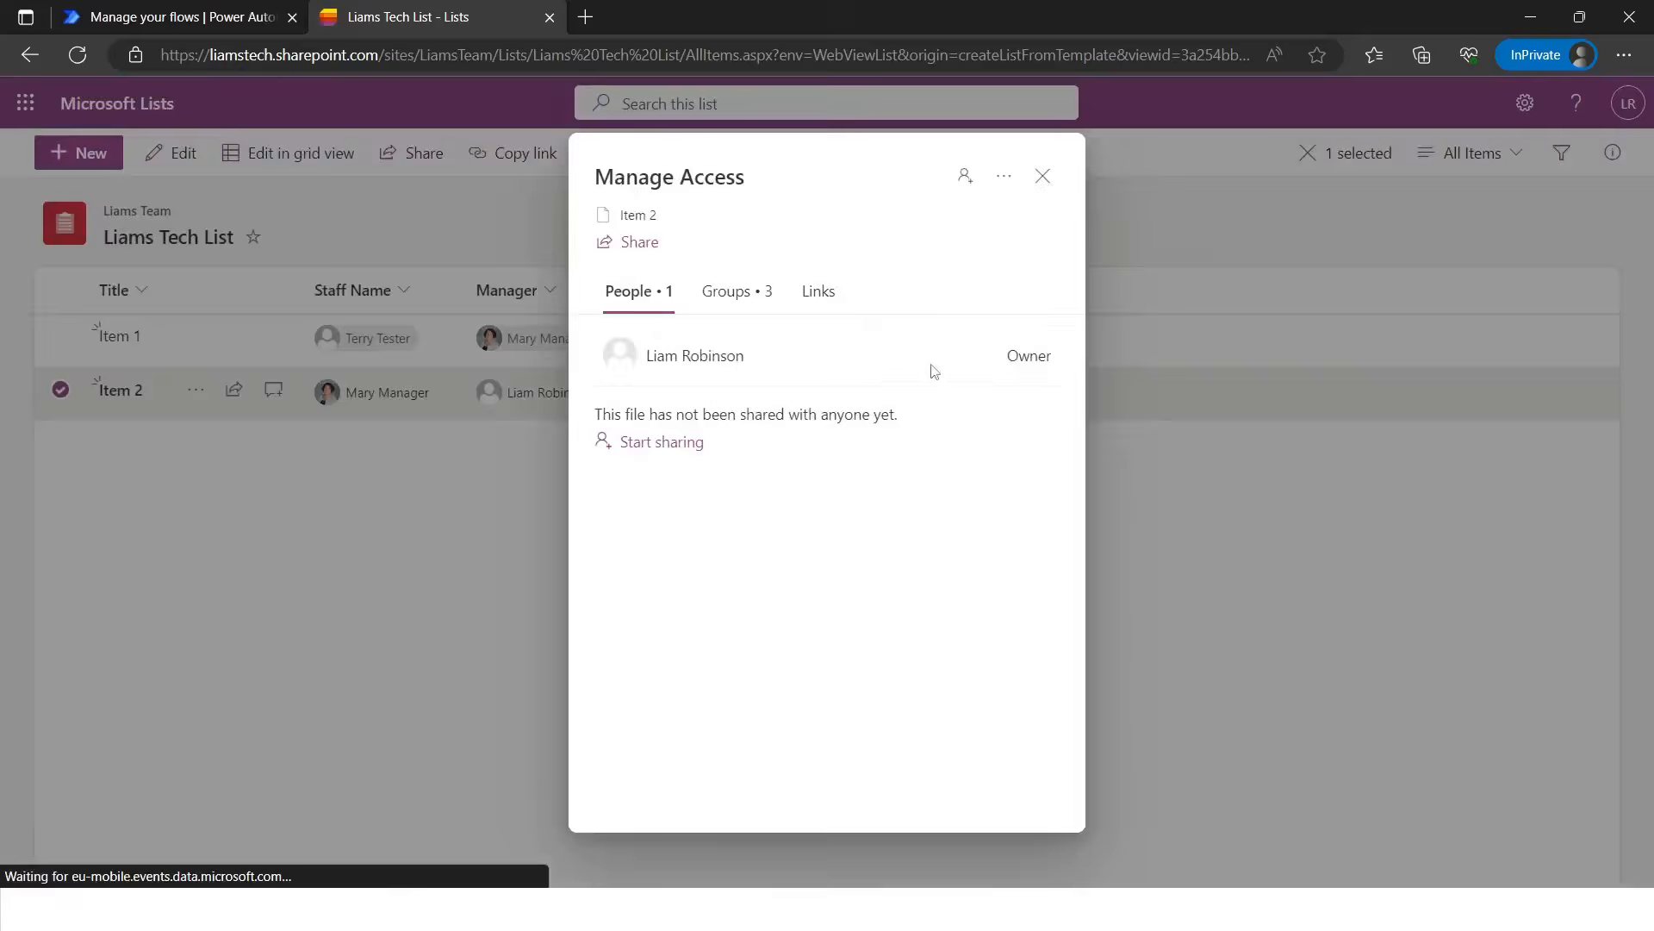
{"action": "left_click", "coordinate": [738, 291]}
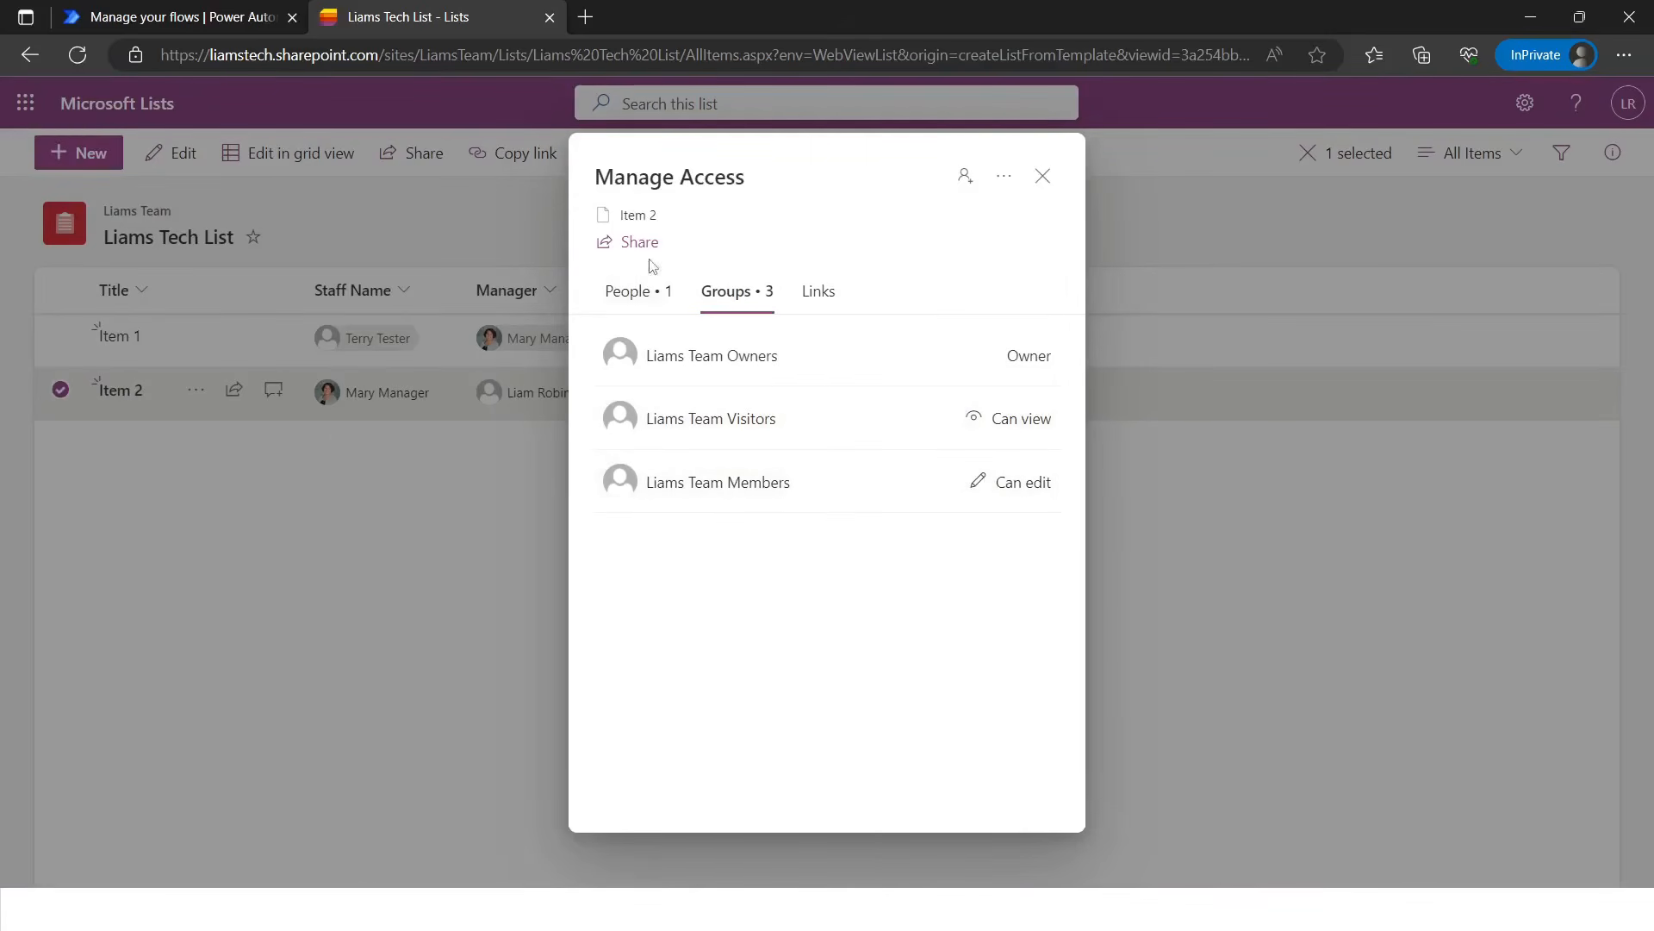
{"action": "left_click", "coordinate": [638, 303]}
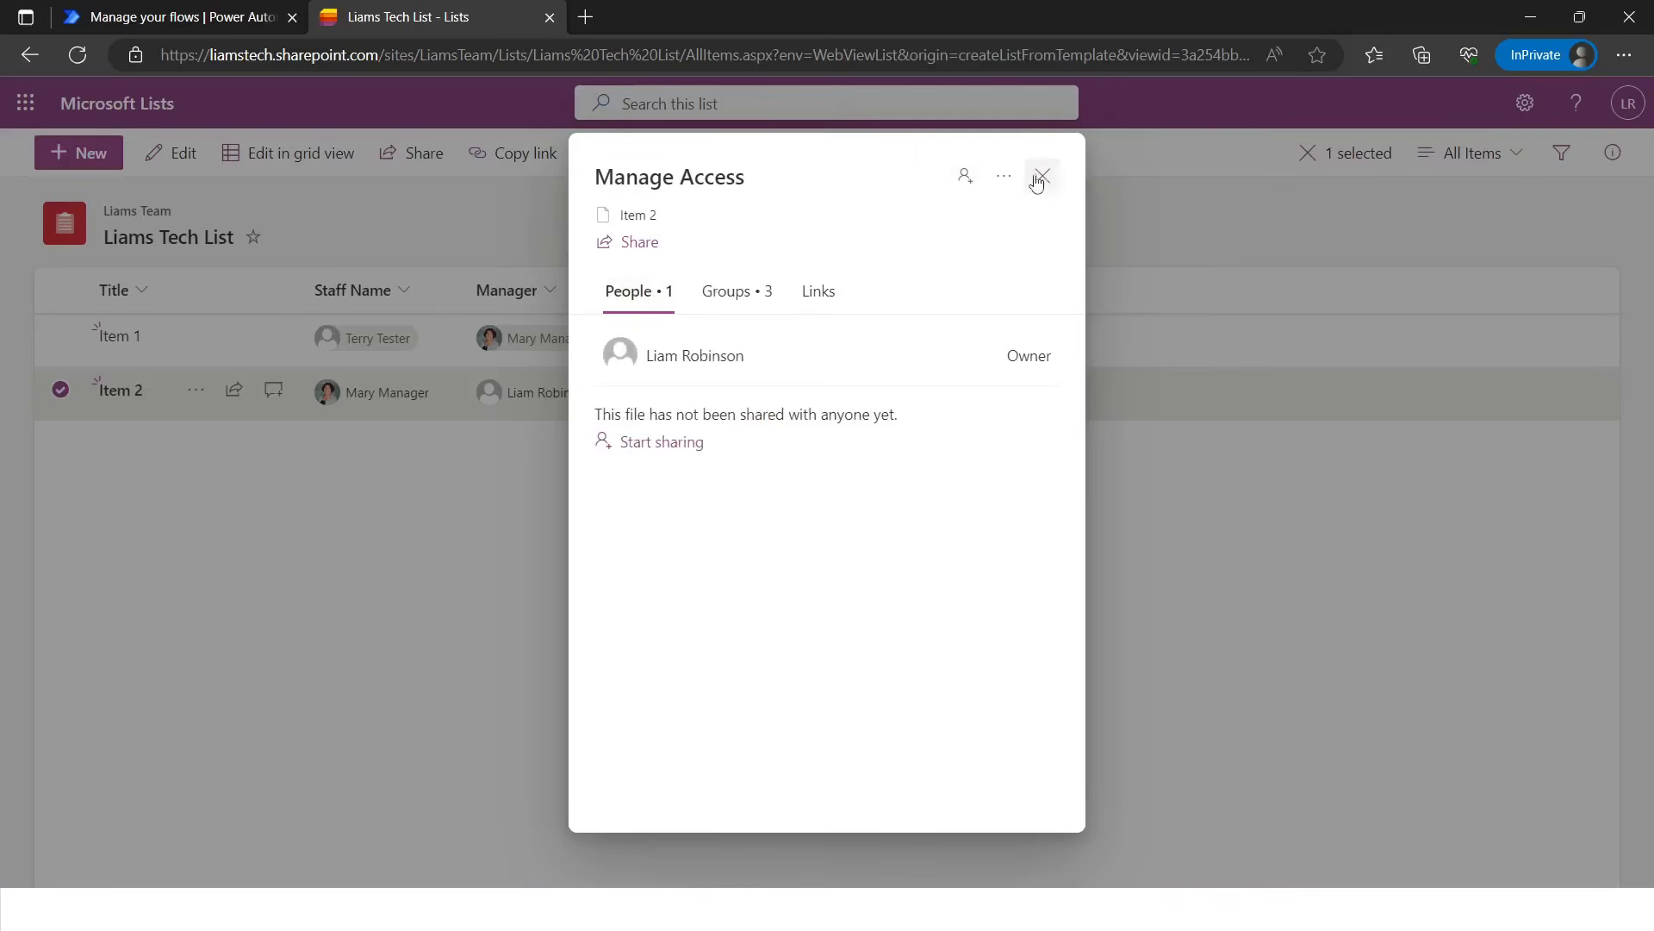
{"action": "left_click", "coordinate": [1040, 176]}
- Check the people listed in Manage access for Item 1 again for comparison with Item 2
{"action": "left_click", "coordinate": [204, 338]}
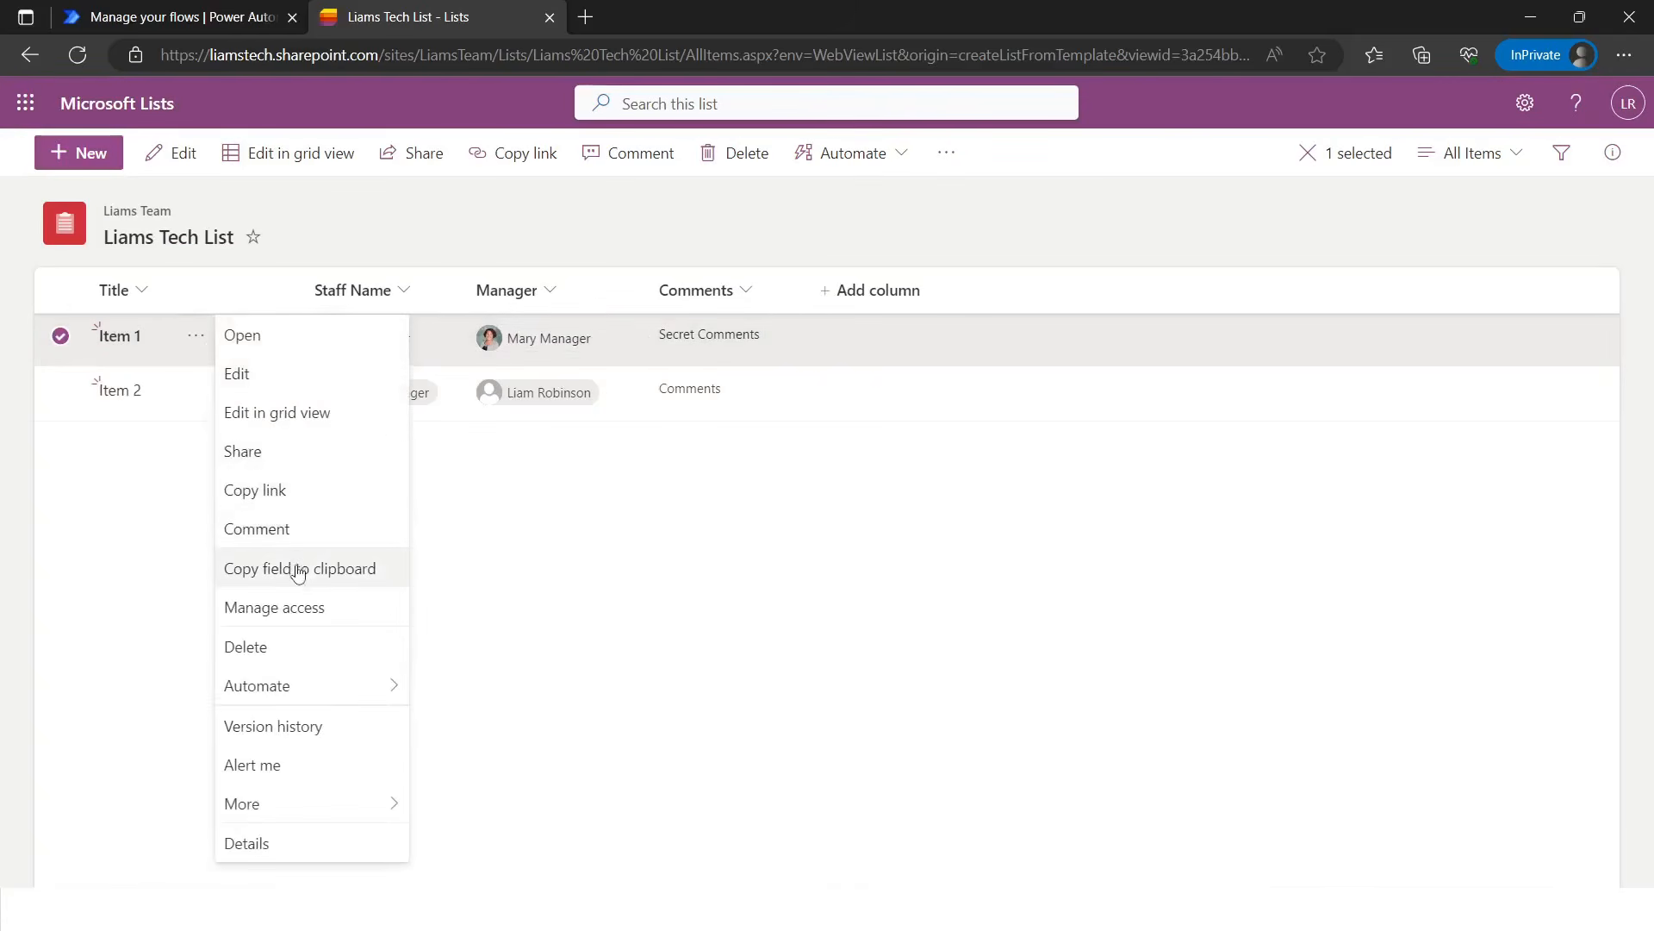
{"action": "left_click", "coordinate": [274, 606]}
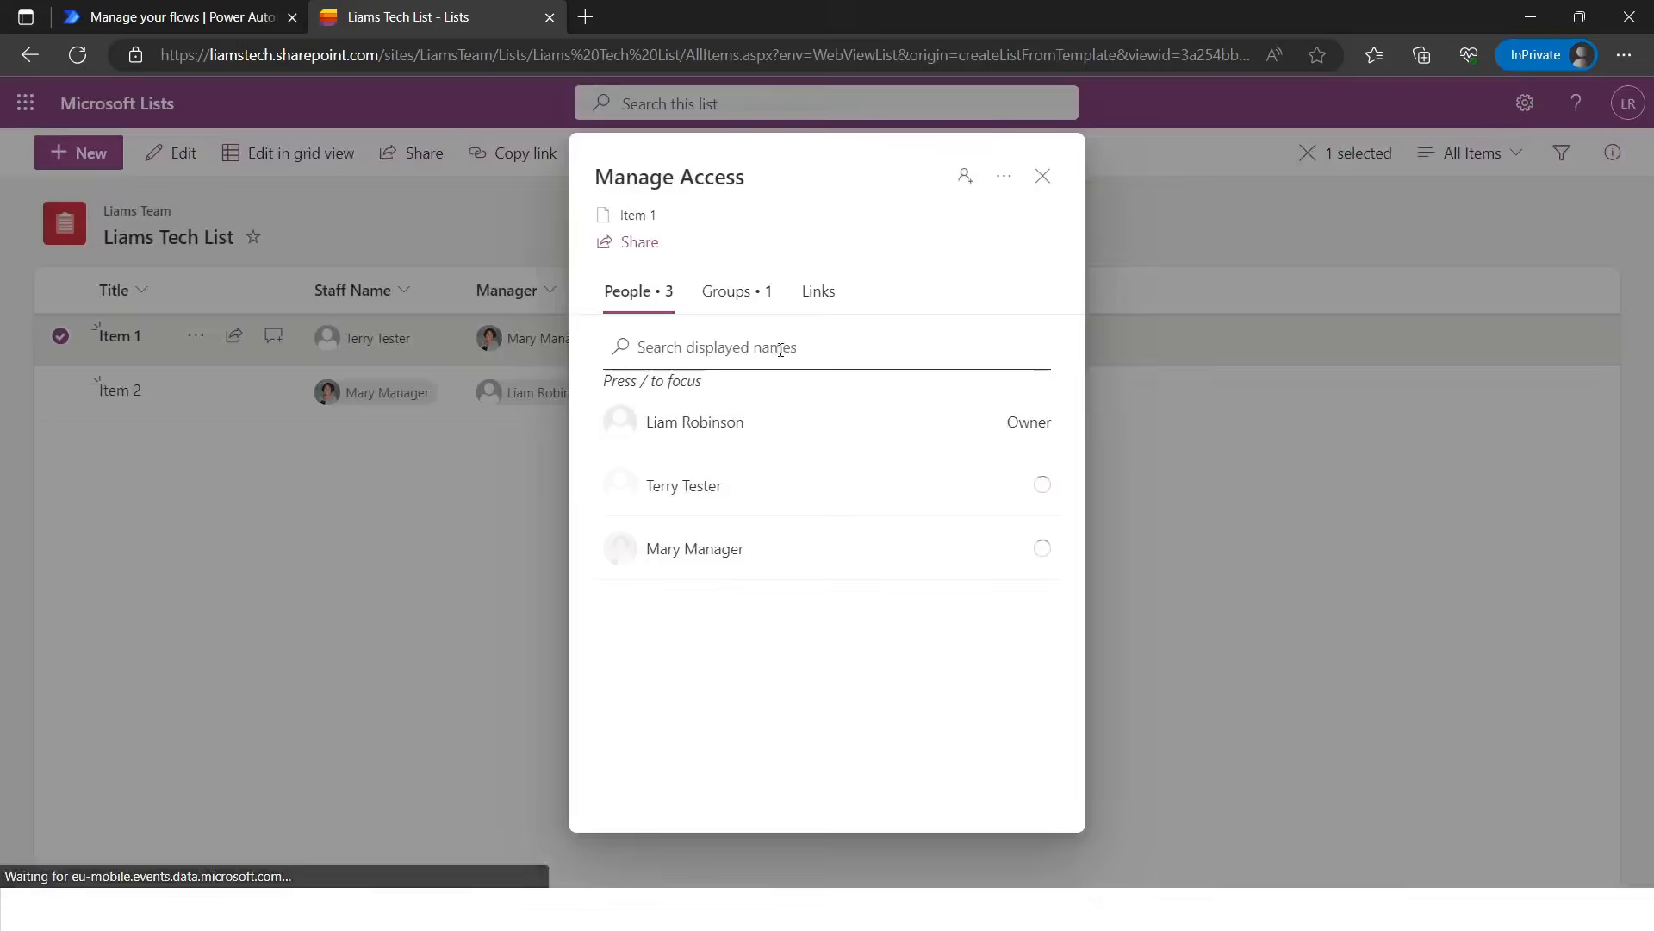
{"action": "left_click", "coordinate": [1043, 176]}
- Change the Comments of Item 2 to "More Comments" and return to the list
{"action": "left_click", "coordinate": [699, 392]}
{"action": "left_click", "coordinate": [700, 393]}
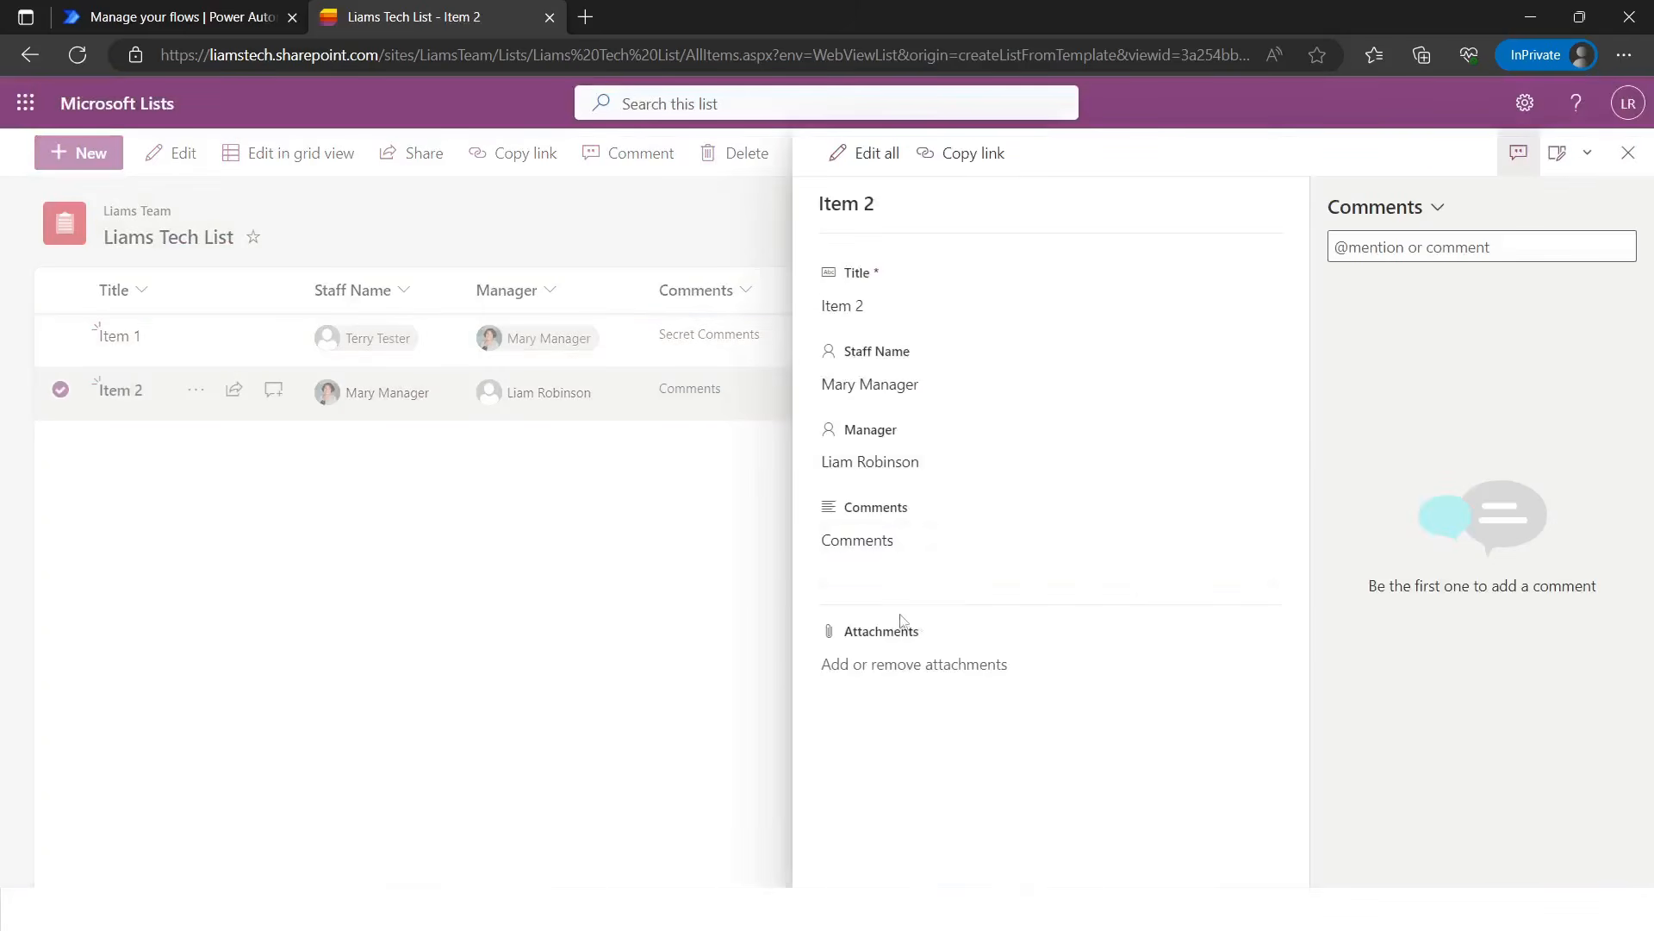
{"action": "left_click", "coordinate": [905, 554]}
{"action": "type", "text": "More C"}
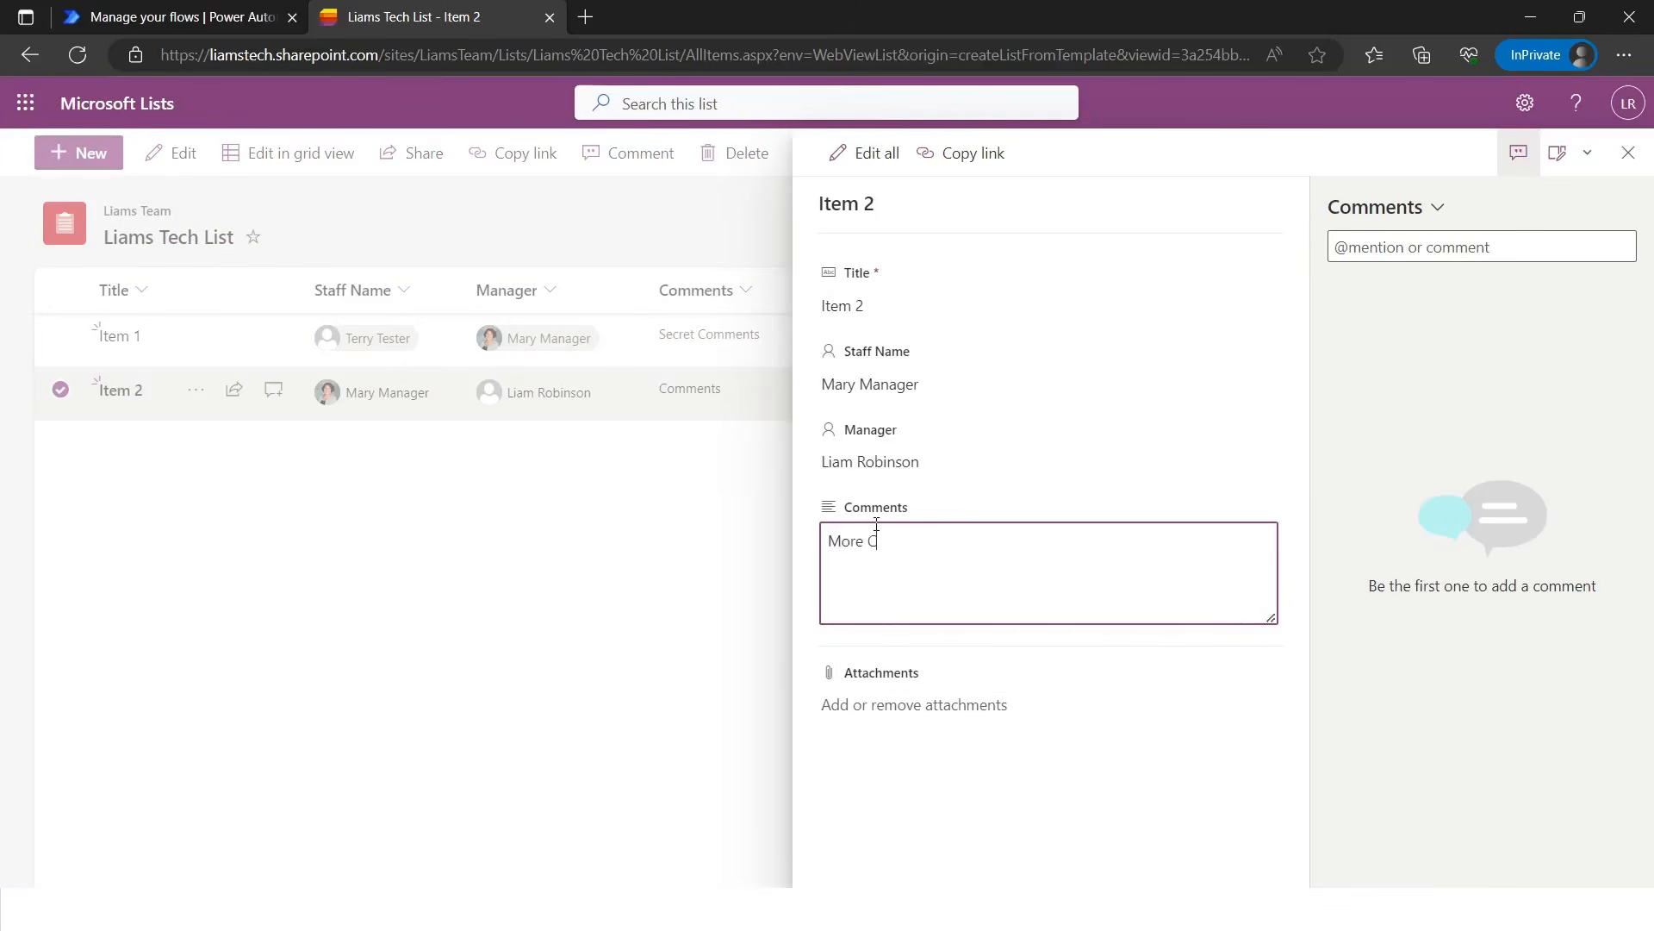
{"action": "left_click", "coordinate": [696, 562]}
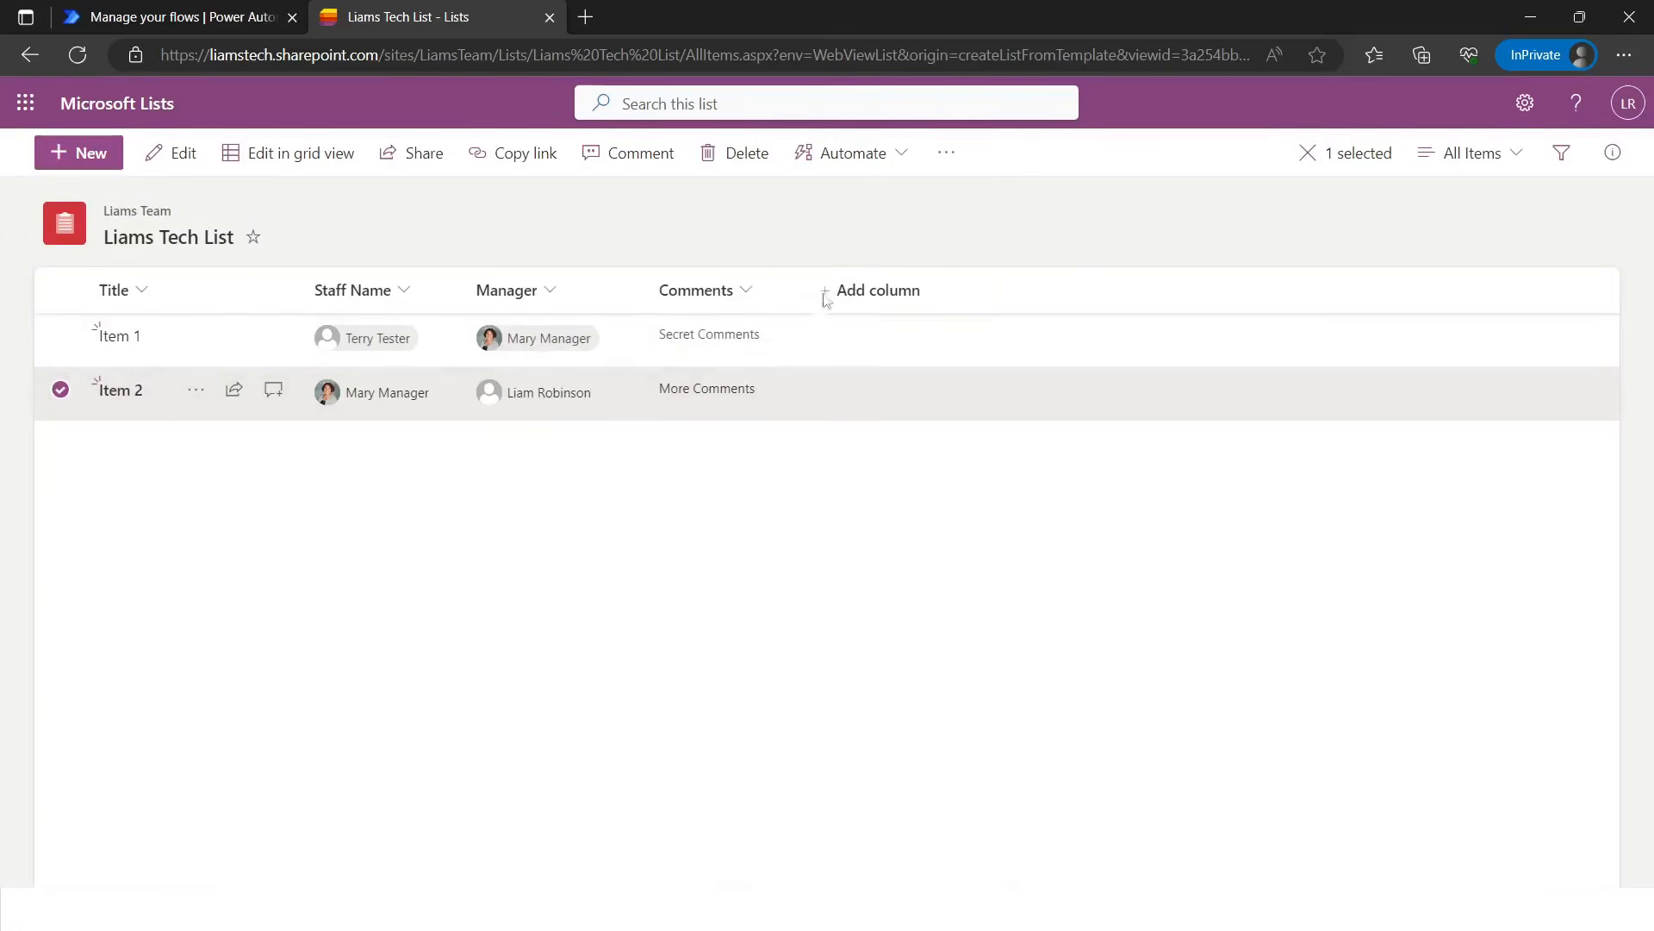